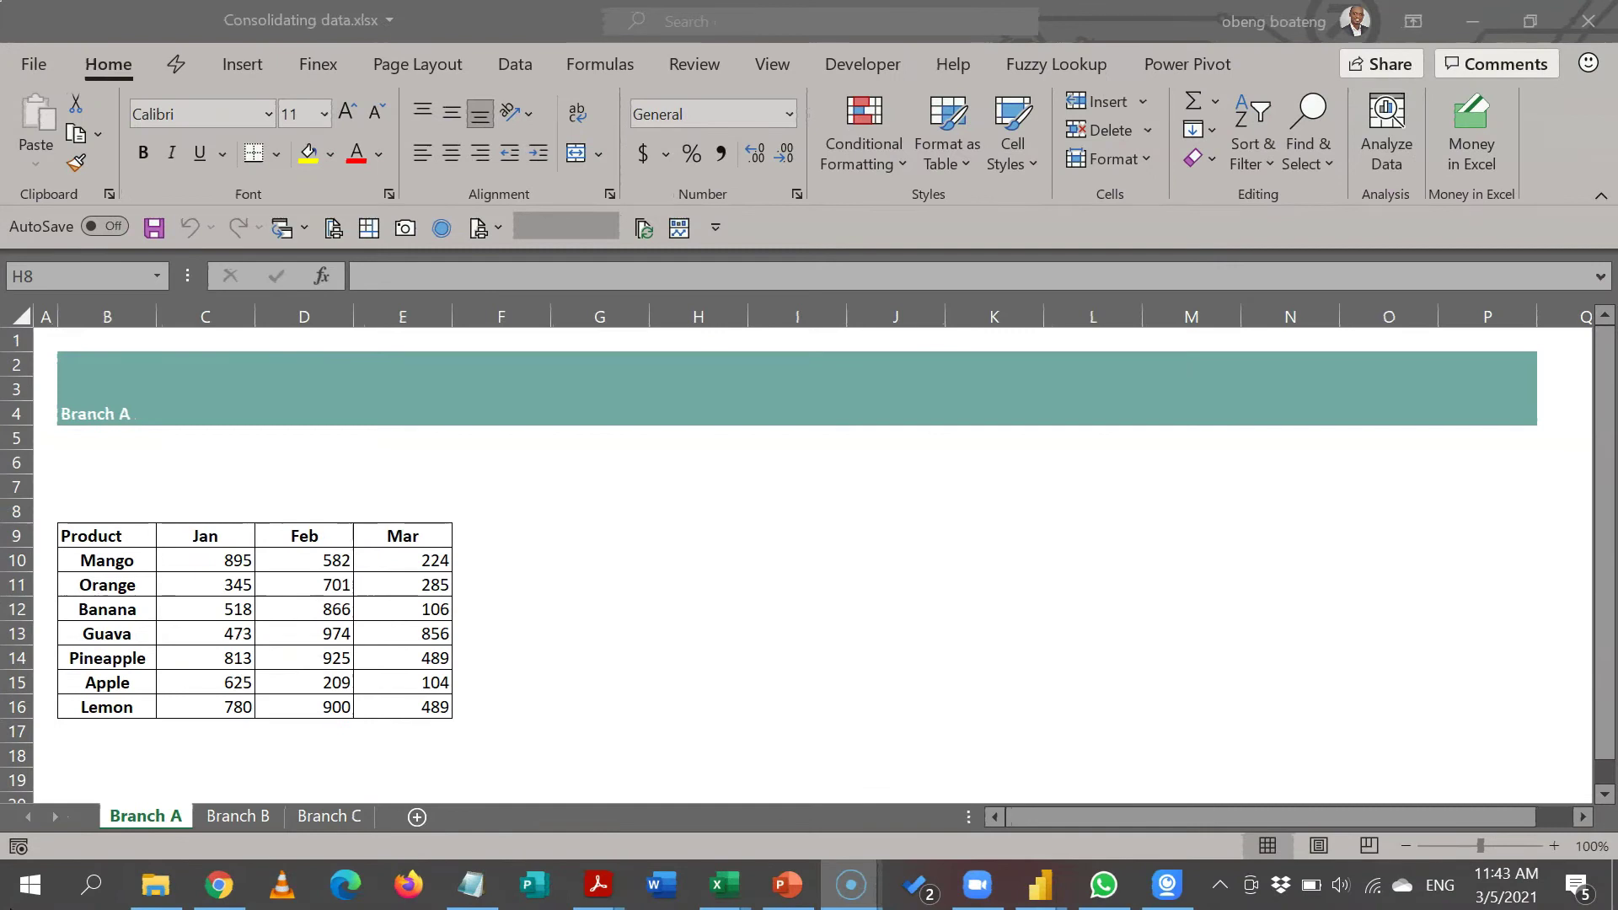
# Examine the monthly product figures on the Branch A, Branch B and Branch C sheets.
pyautogui.click(175, 609)
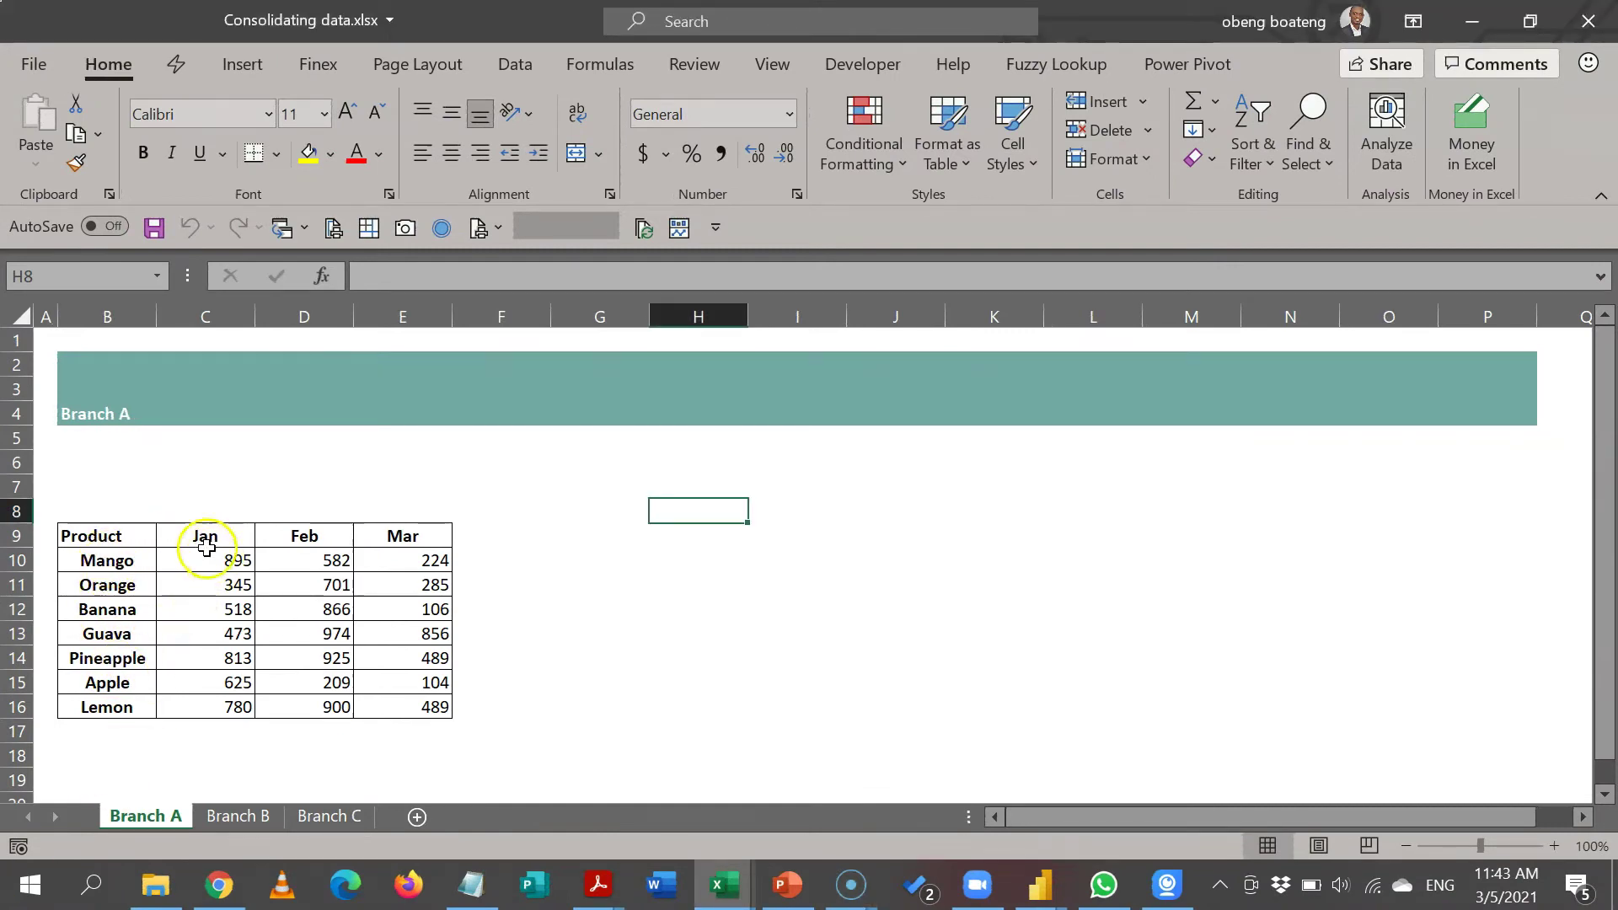
pyautogui.moveTo(205, 541); pyautogui.dragTo(396, 537)
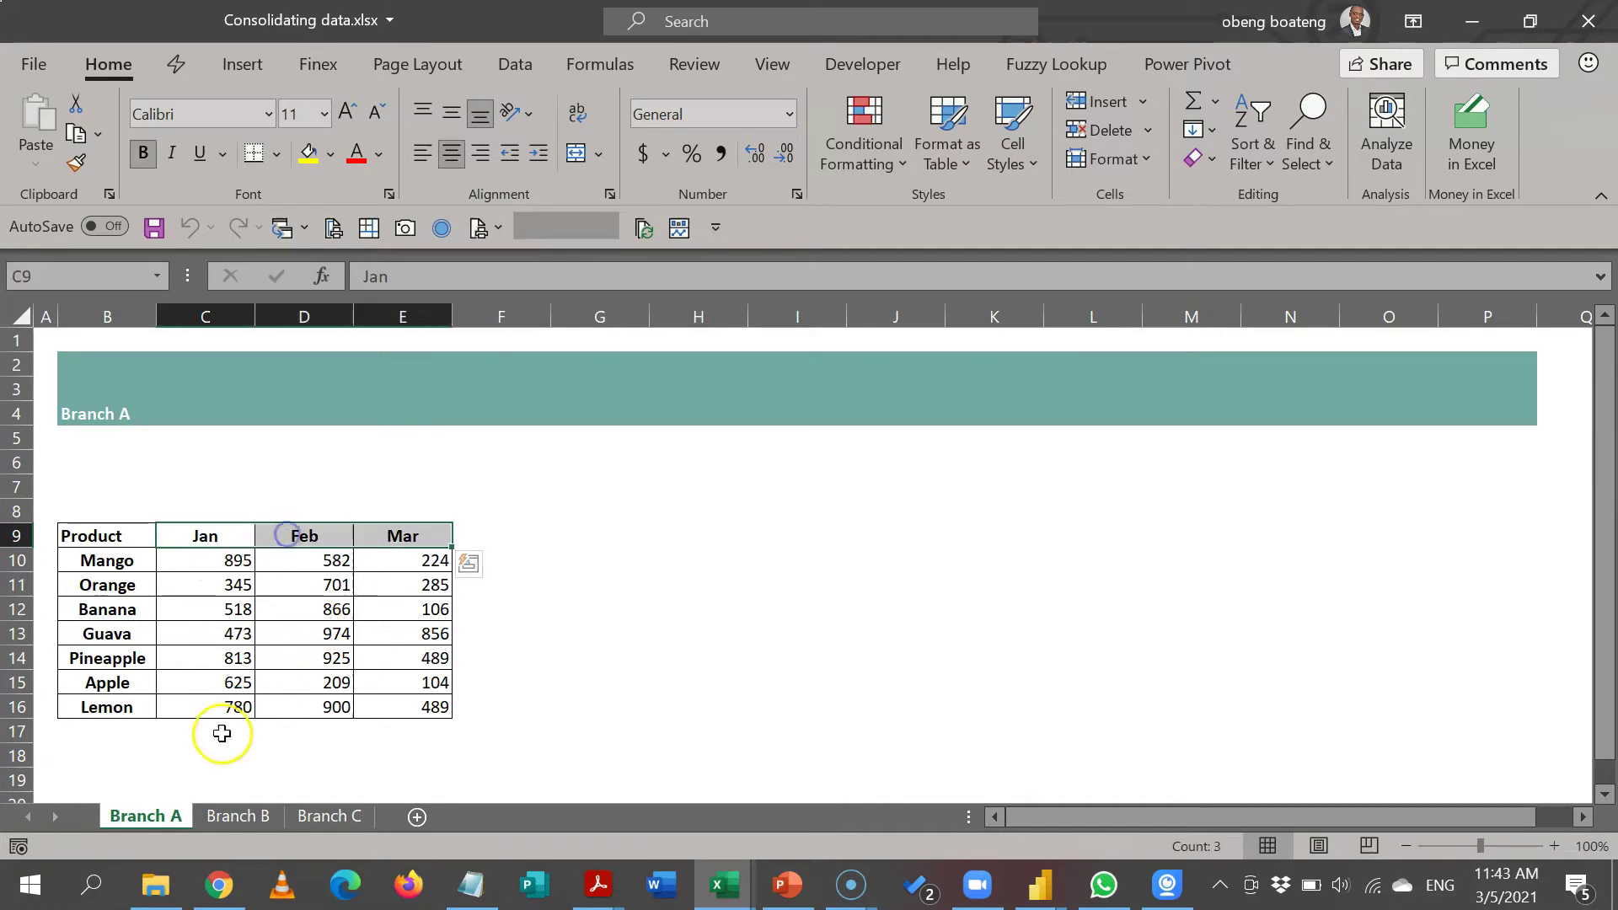
pyautogui.click(211, 814)
pyautogui.click(322, 816)
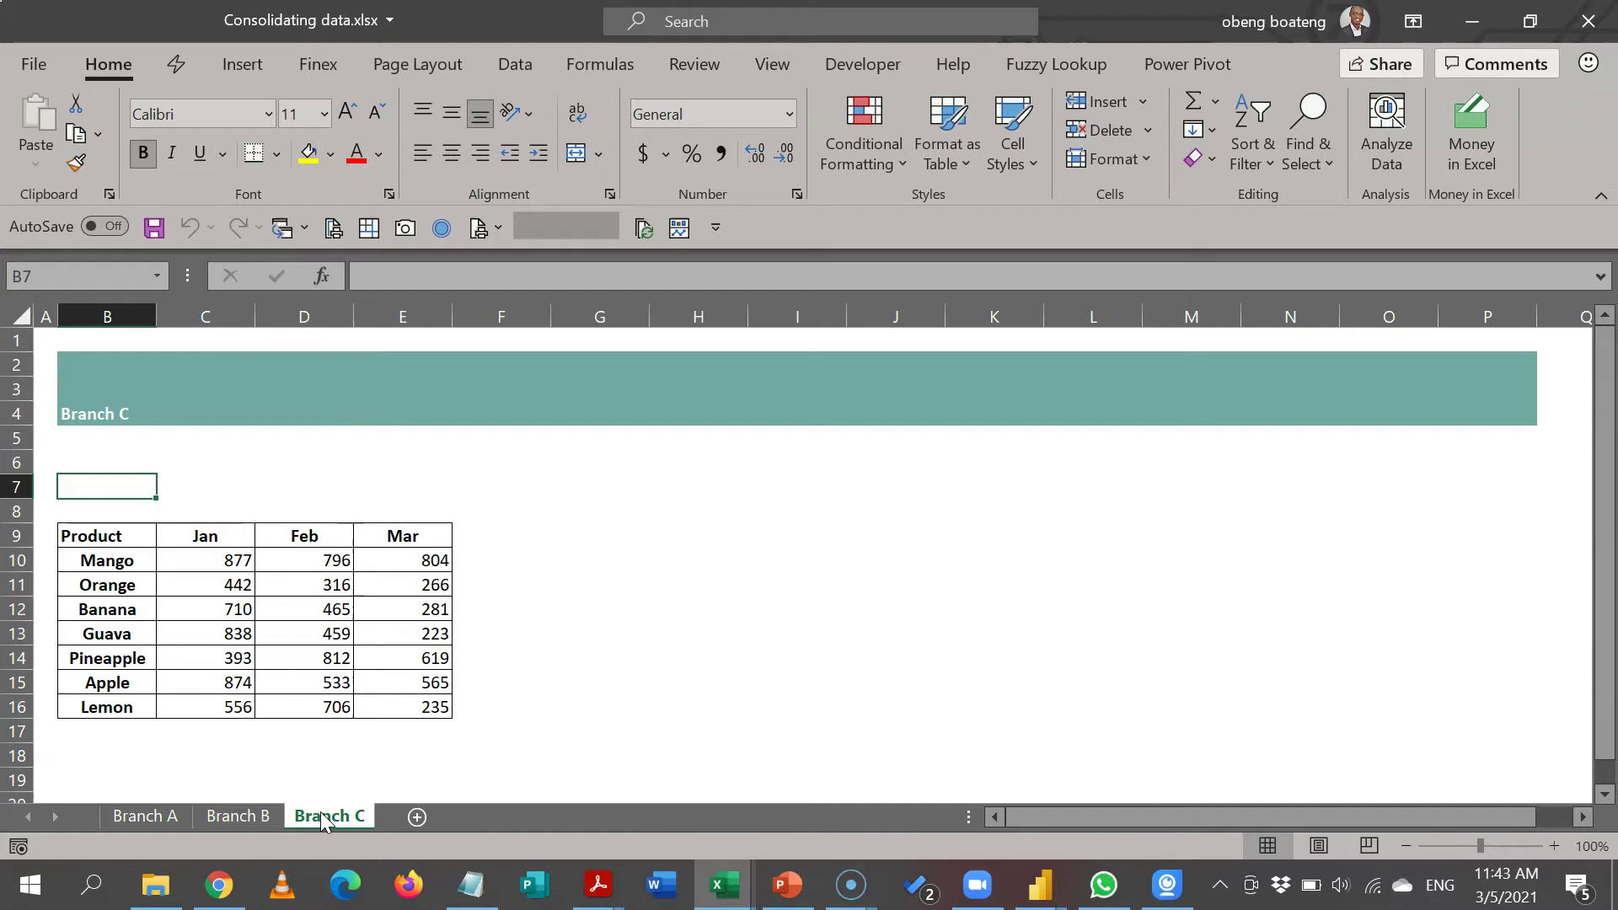
pyautogui.click(174, 816)
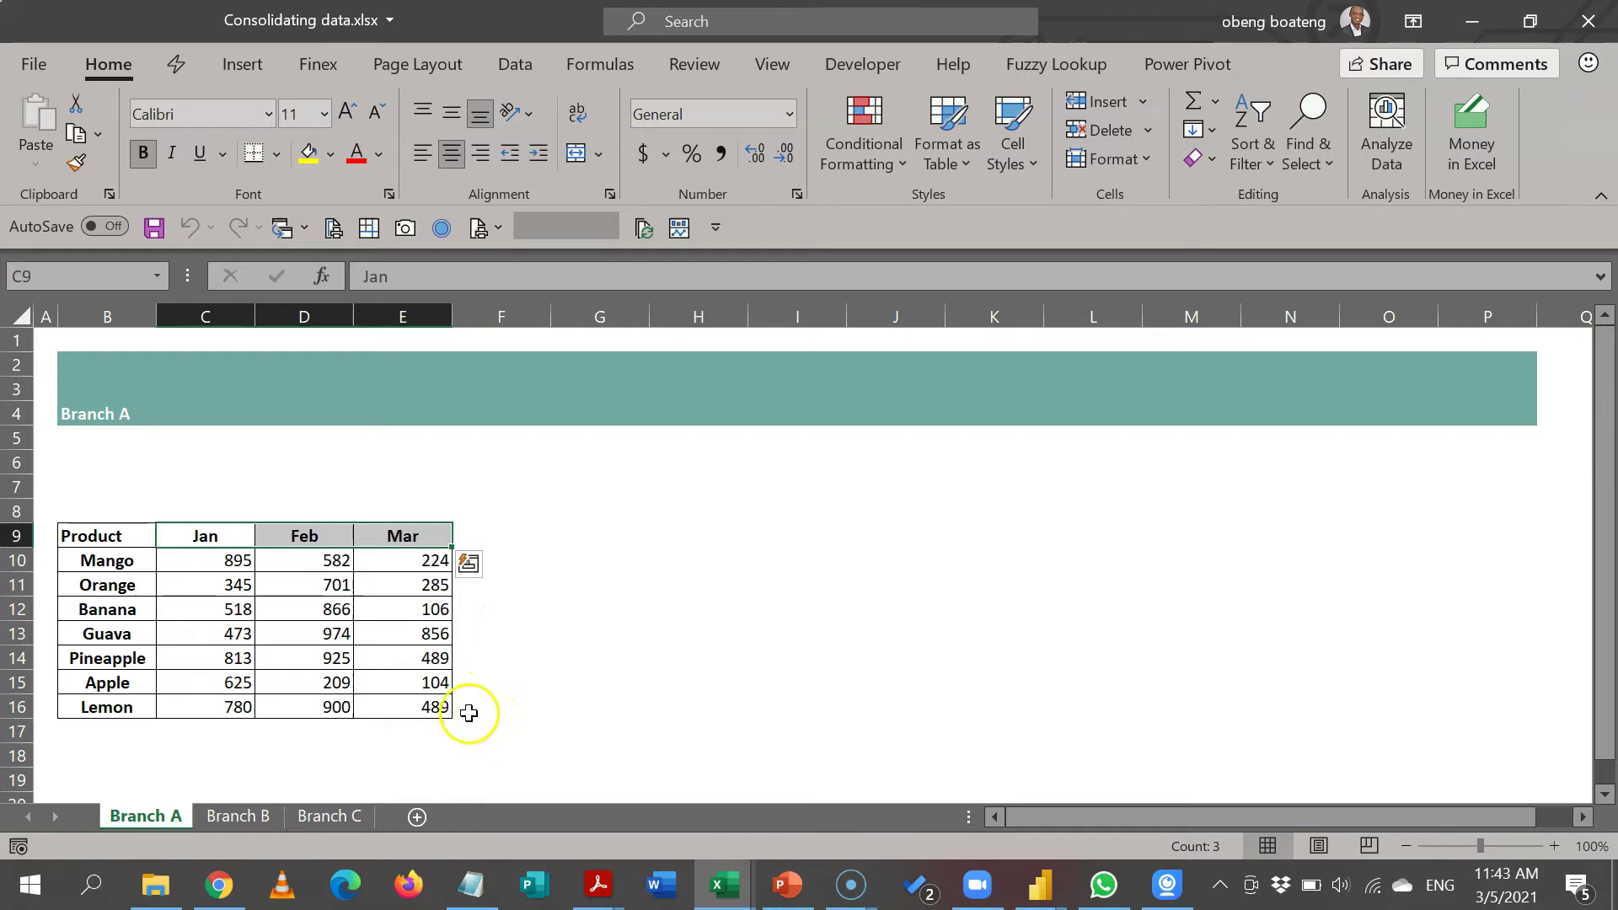
pyautogui.click(375, 655)
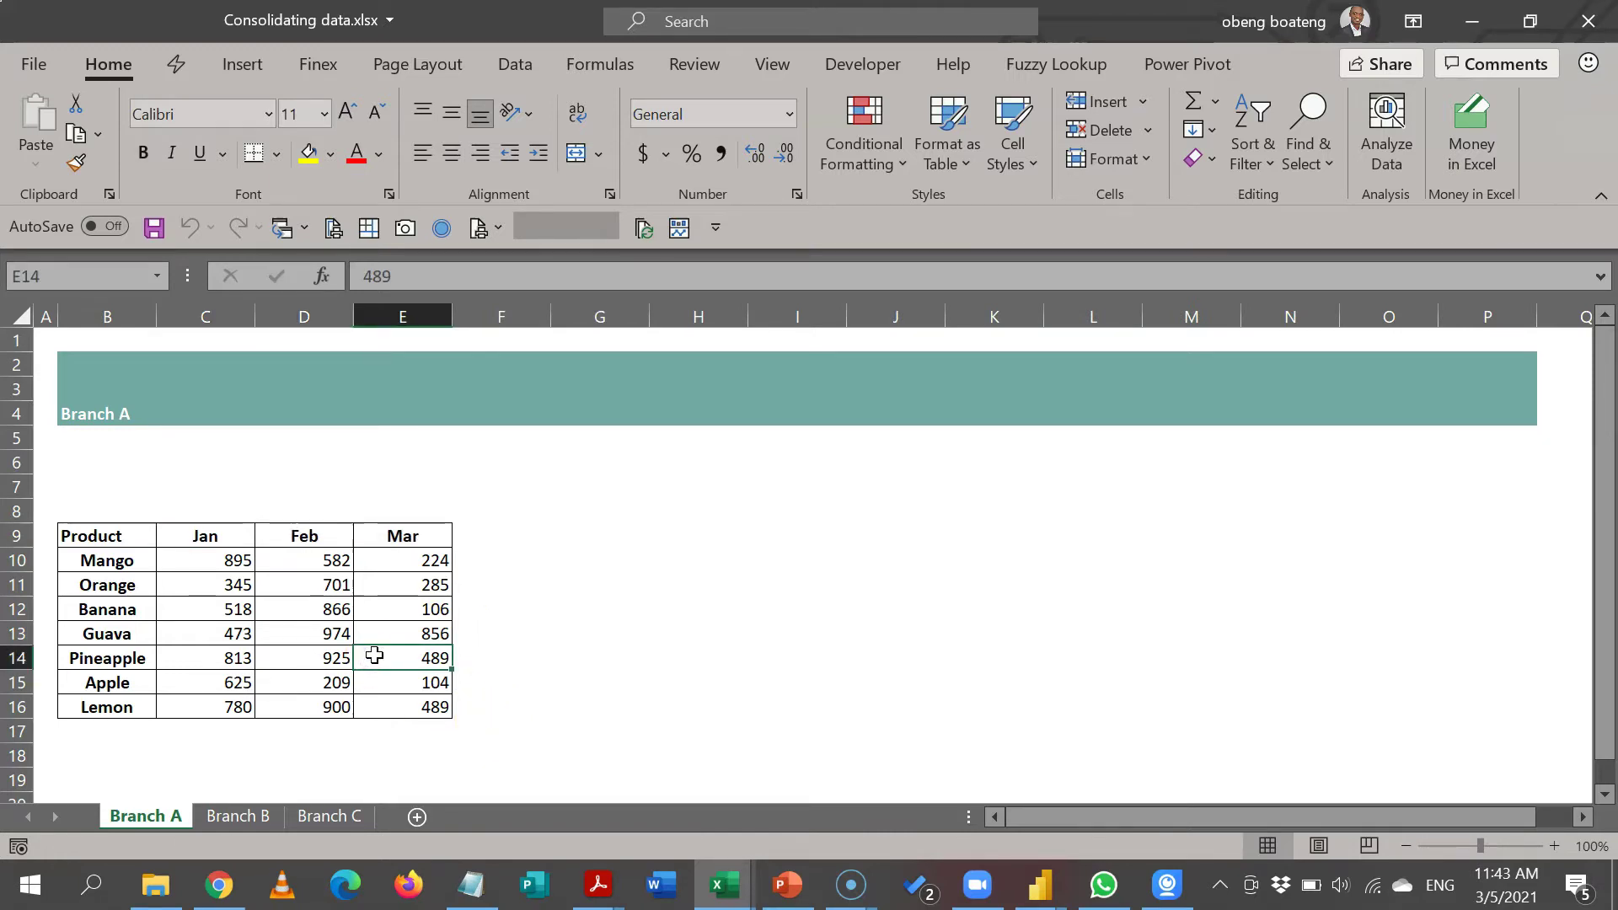
pyautogui.click(36, 873)
pyautogui.click(261, 634)
pyautogui.moveTo(120, 536); pyautogui.dragTo(413, 702)
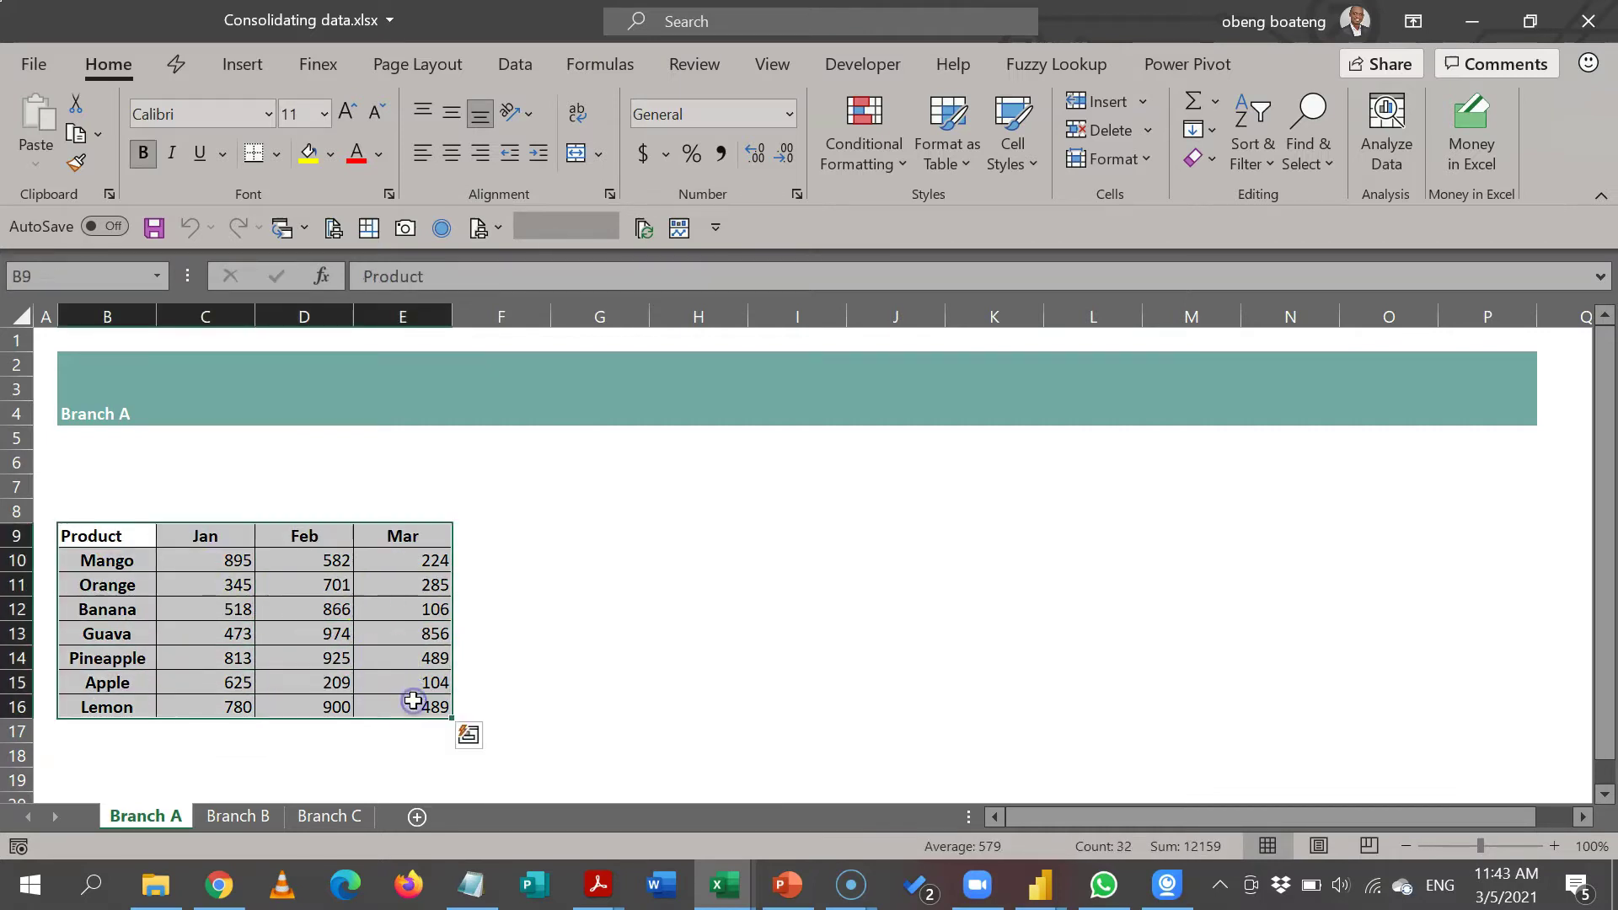
pyautogui.click(368, 630)
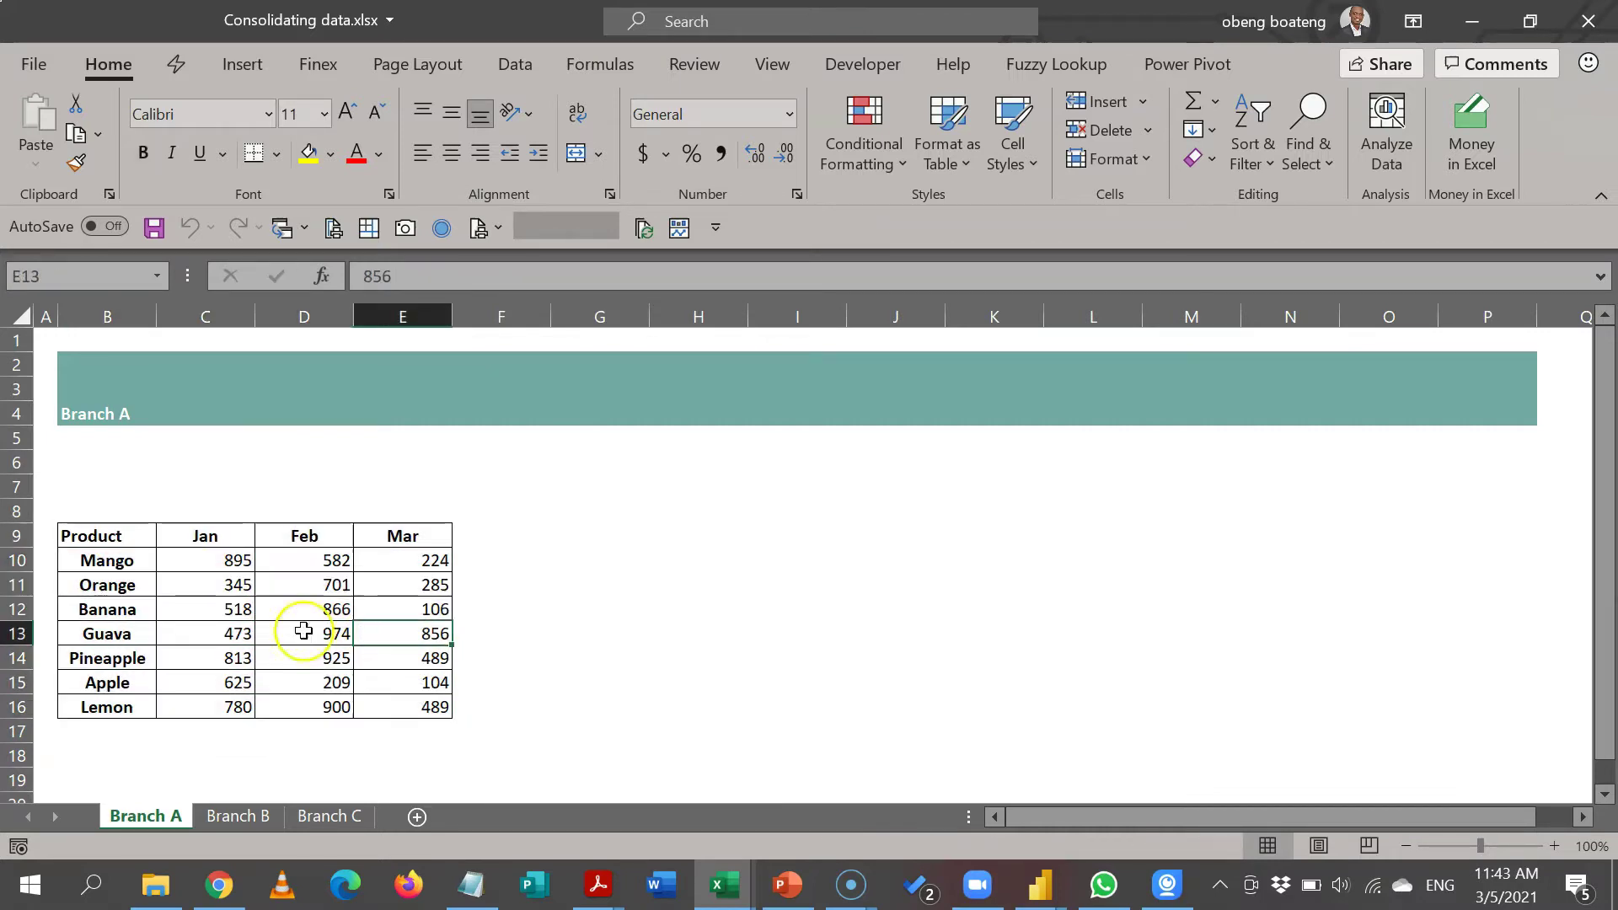
# Convert the Branch A data range B9:E16 into an Excel table with headers.
pyautogui.click(254, 66)
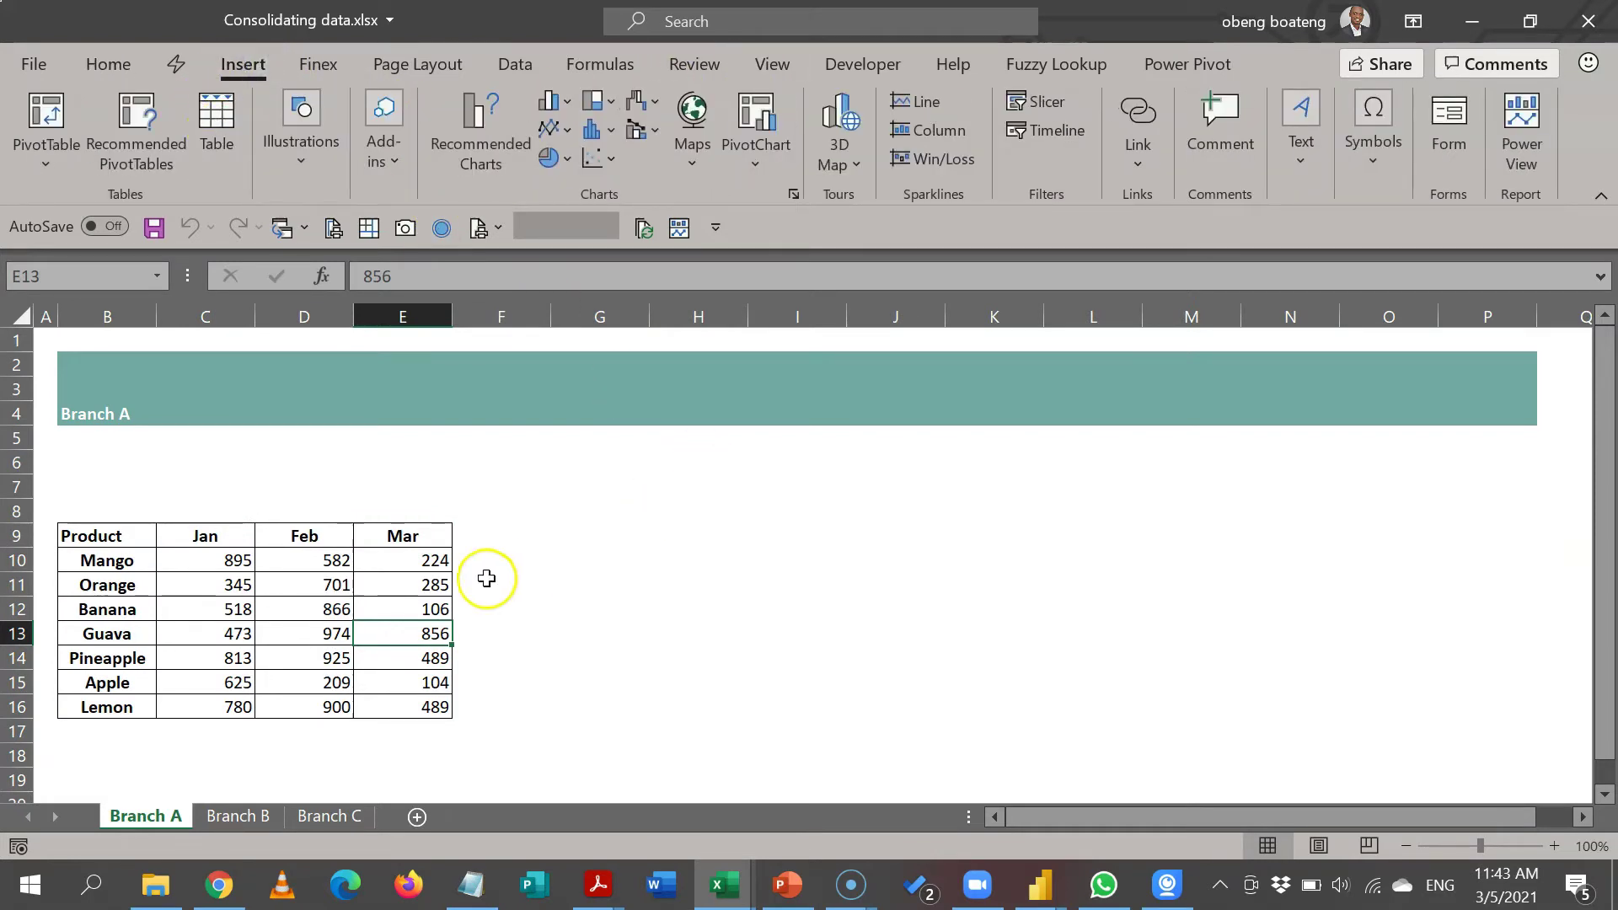
pyautogui.click(405, 586)
pyautogui.hotkey('ctrl', 't')
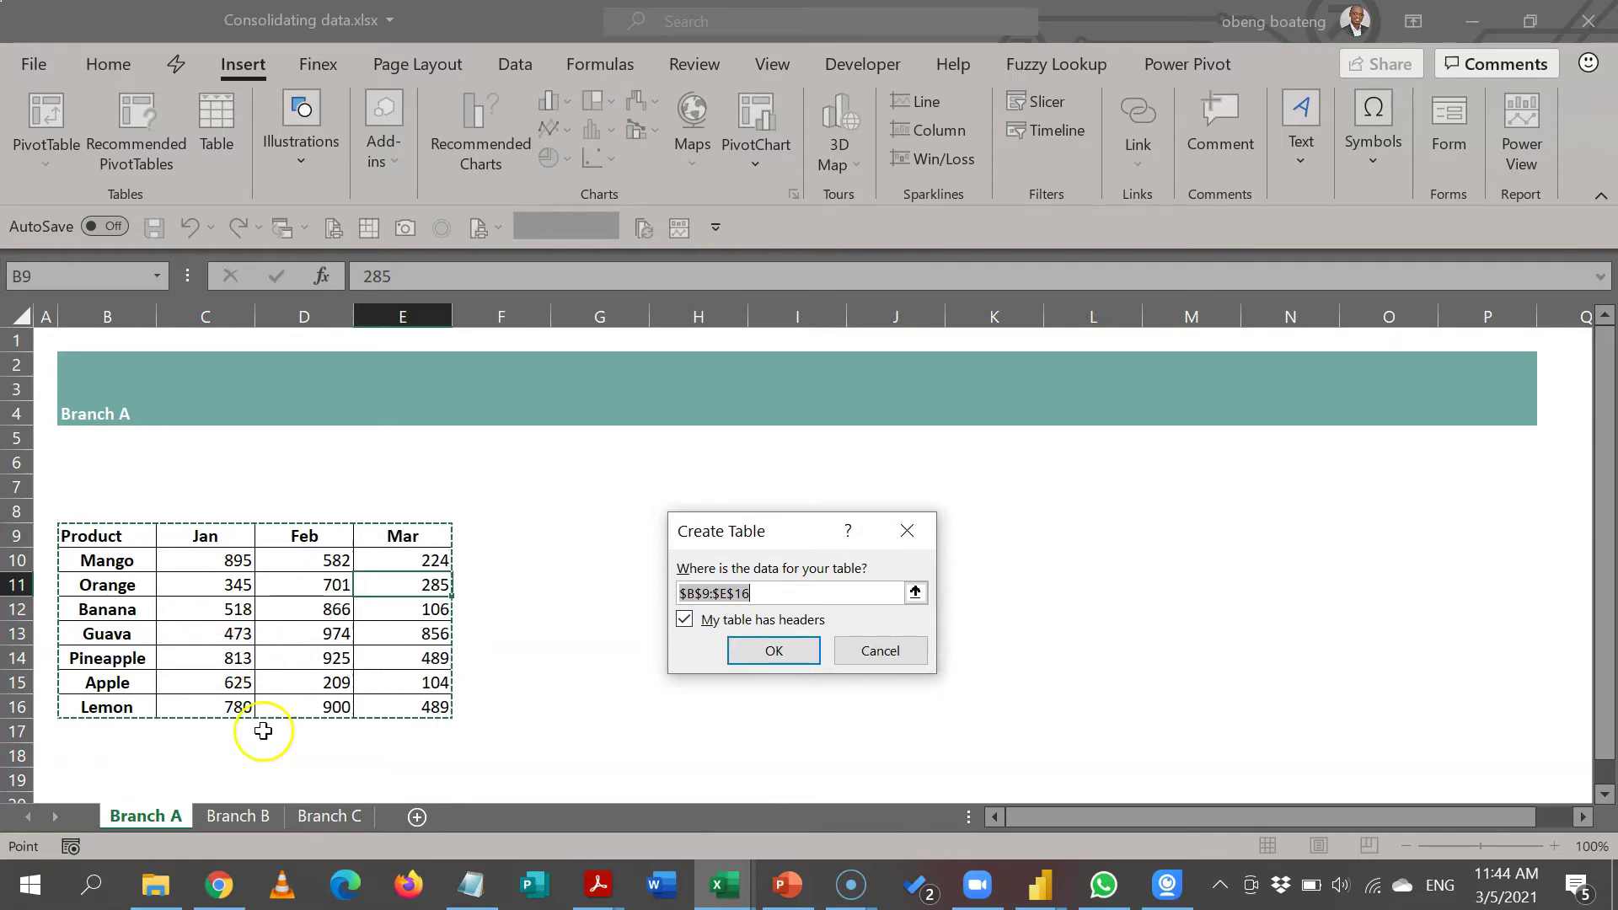
pyautogui.click(773, 654)
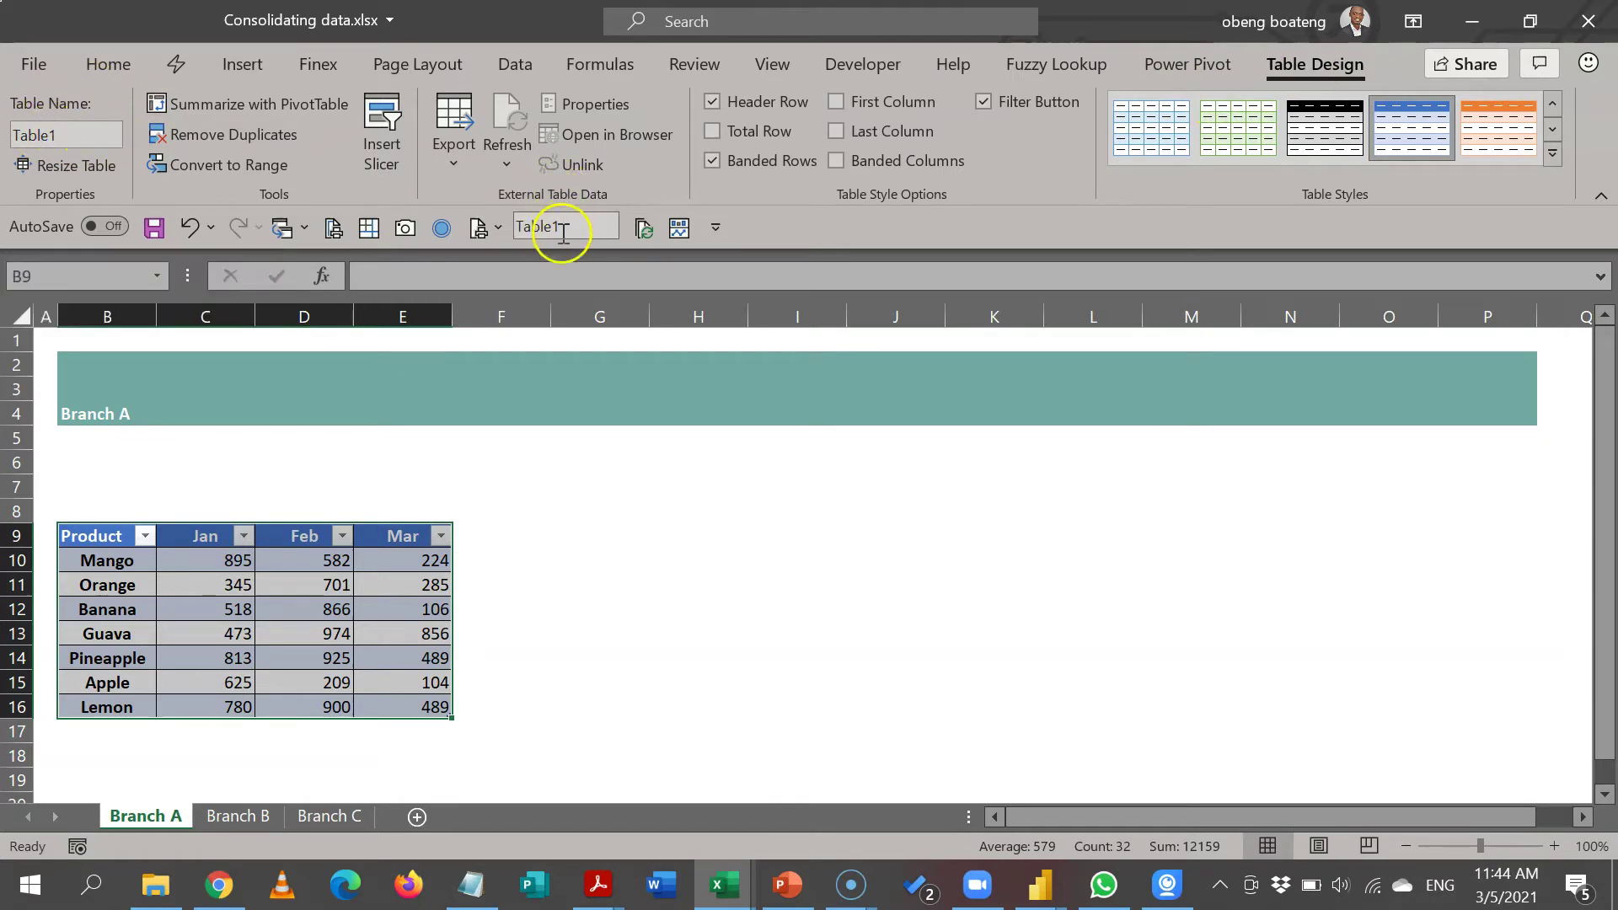
# Convert the Branch B data range B9:E16 into an Excel table with headers.
pyautogui.click(261, 816)
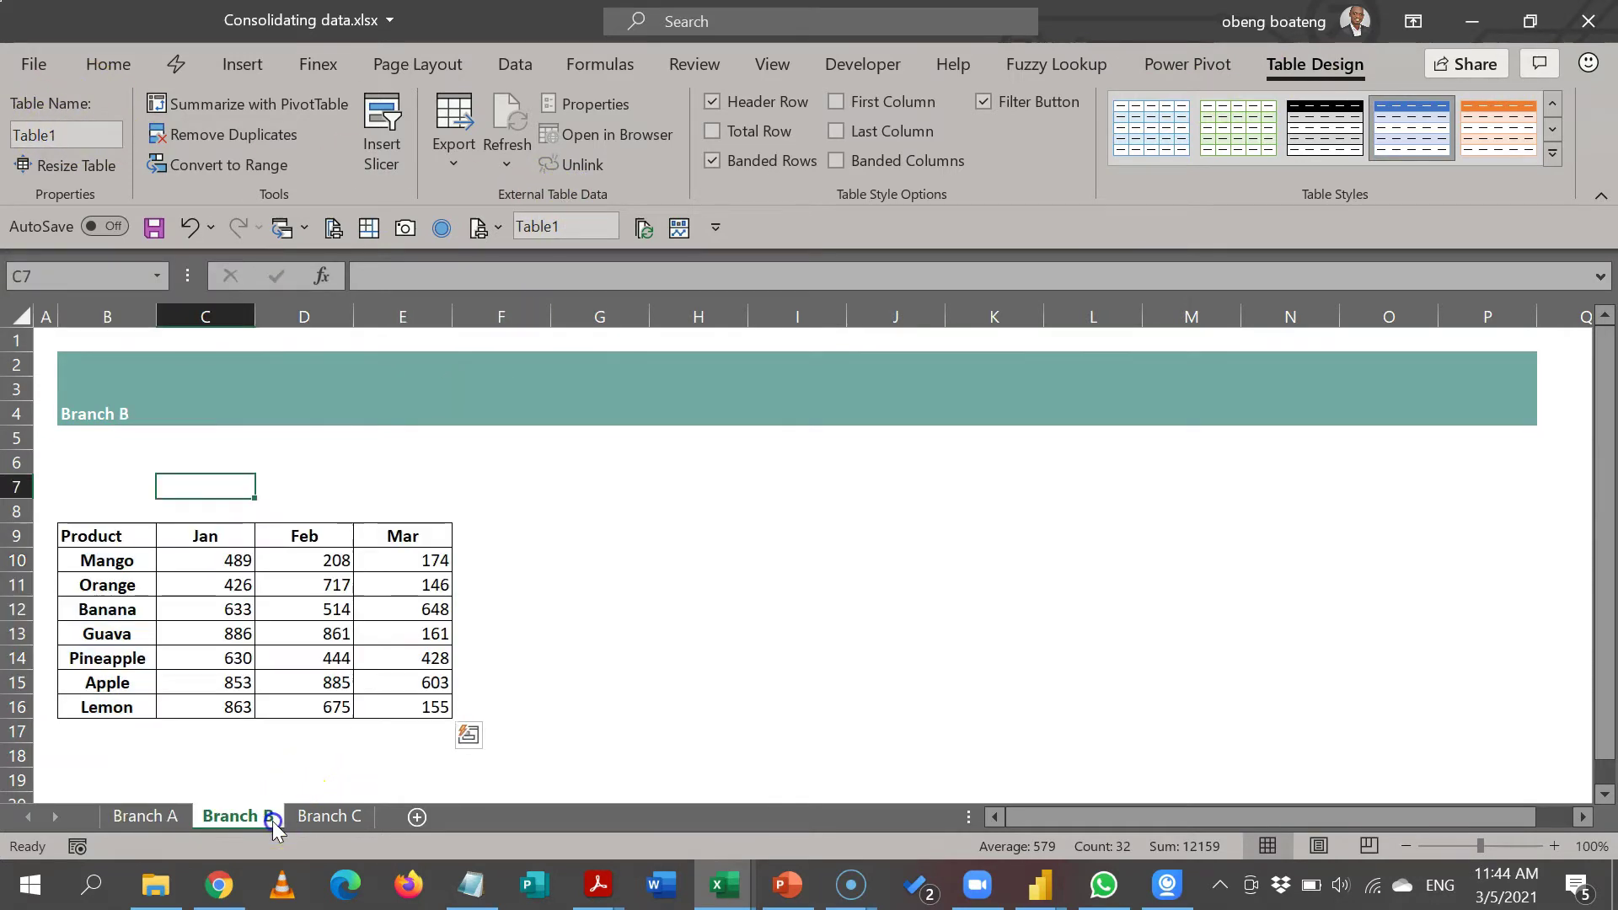
pyautogui.click(279, 657)
pyautogui.hotkey('ctrl', 't')
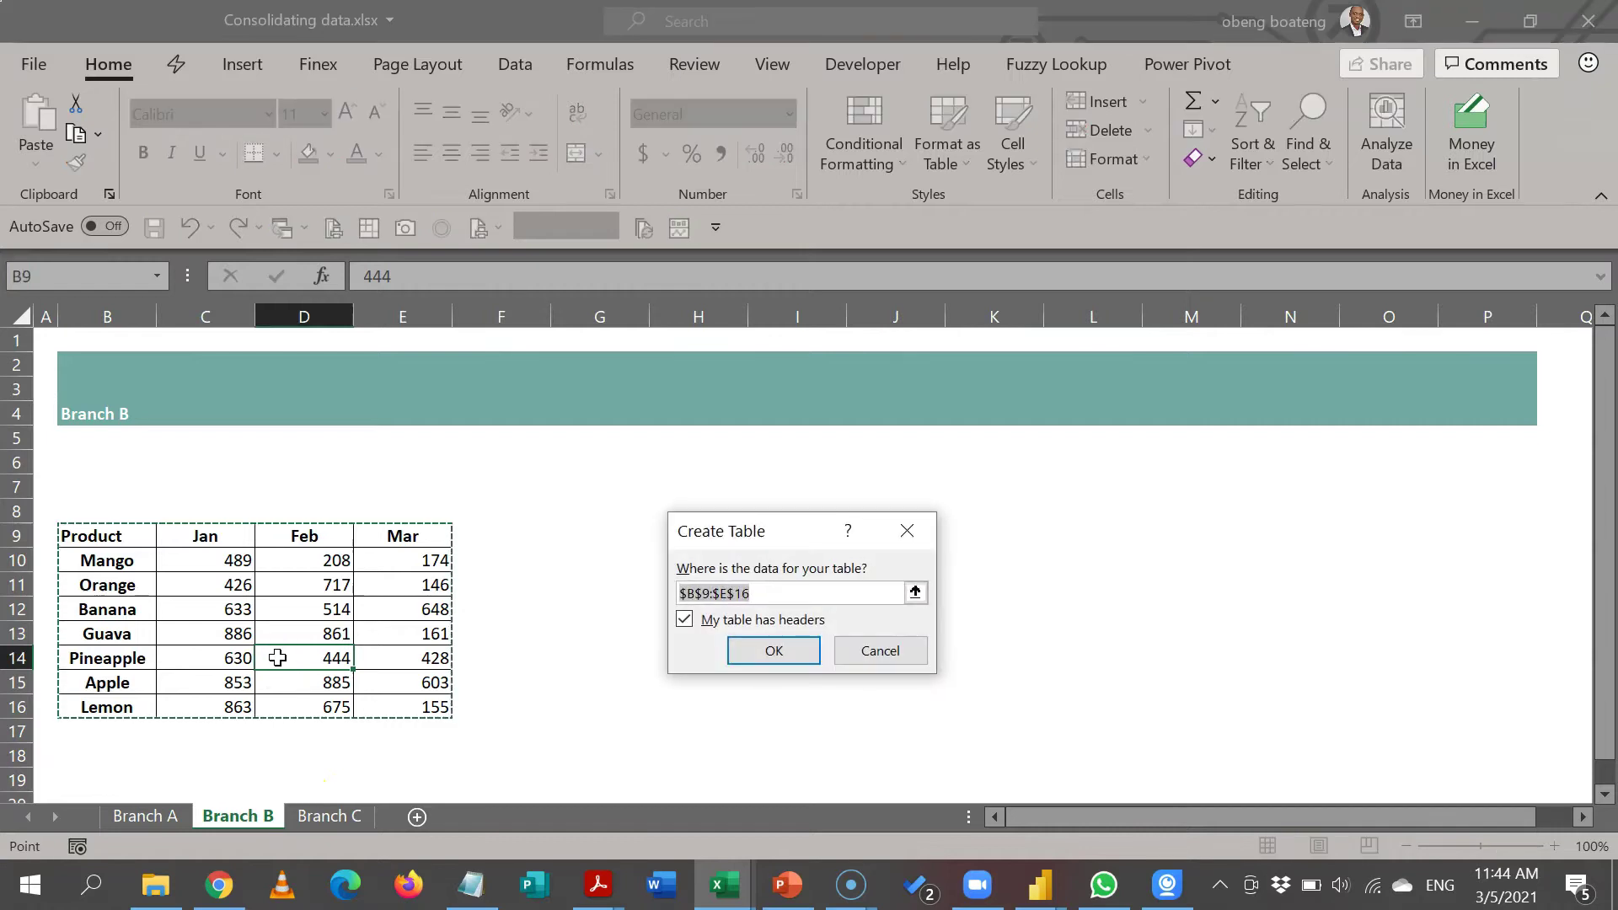
pyautogui.press('Return')
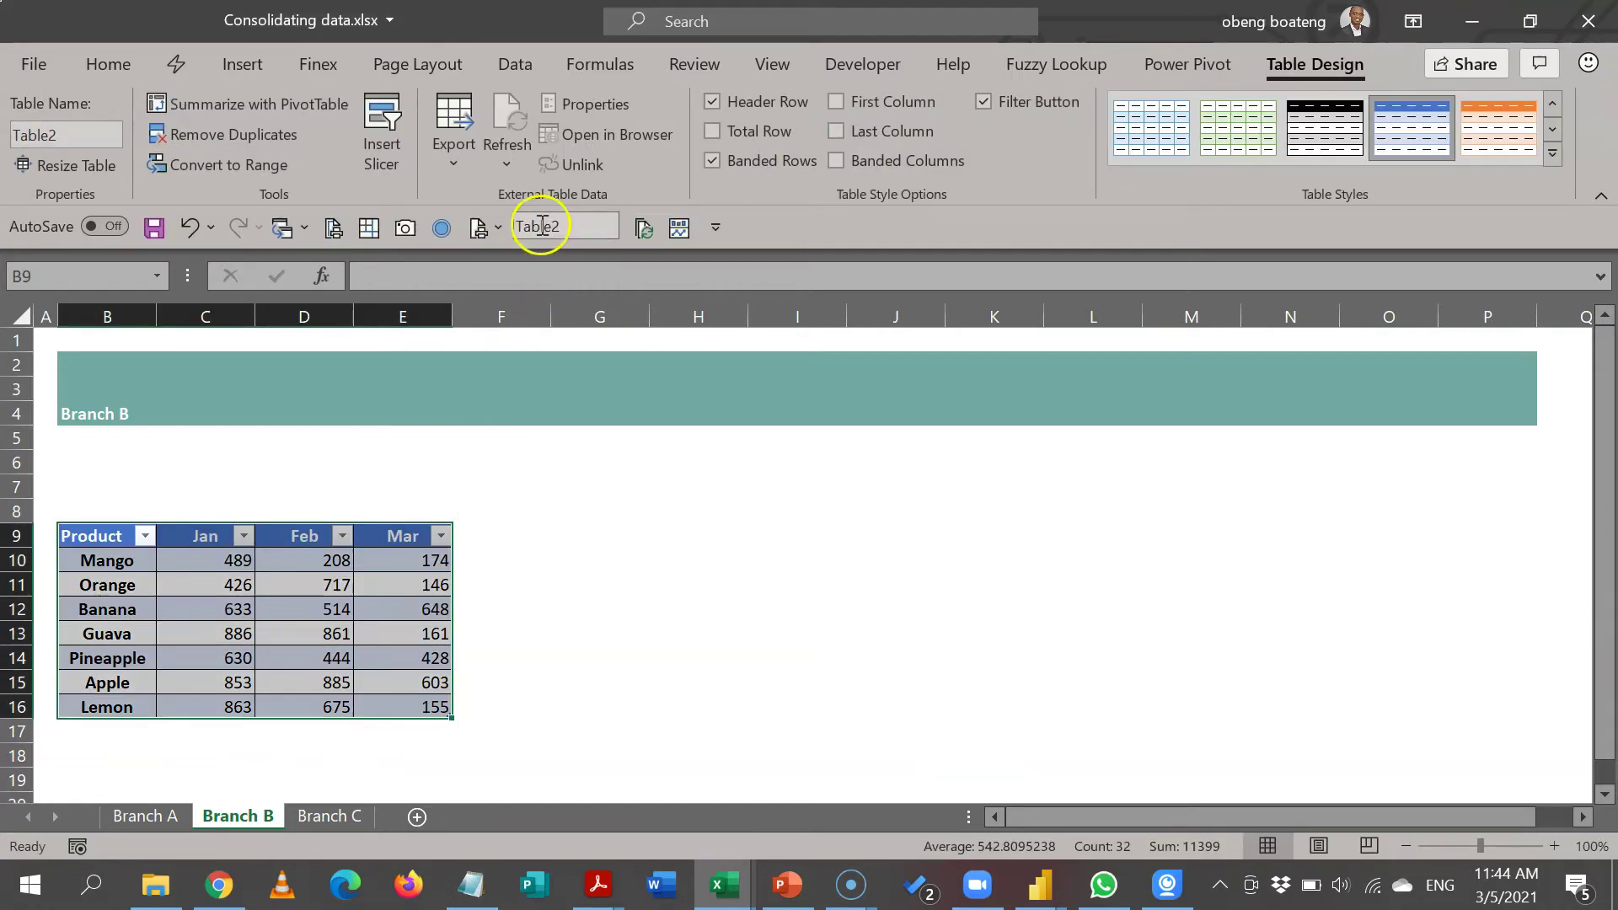
# Convert the product data range on the Branch C sheet into an Excel table with headers.
pyautogui.click(338, 816)
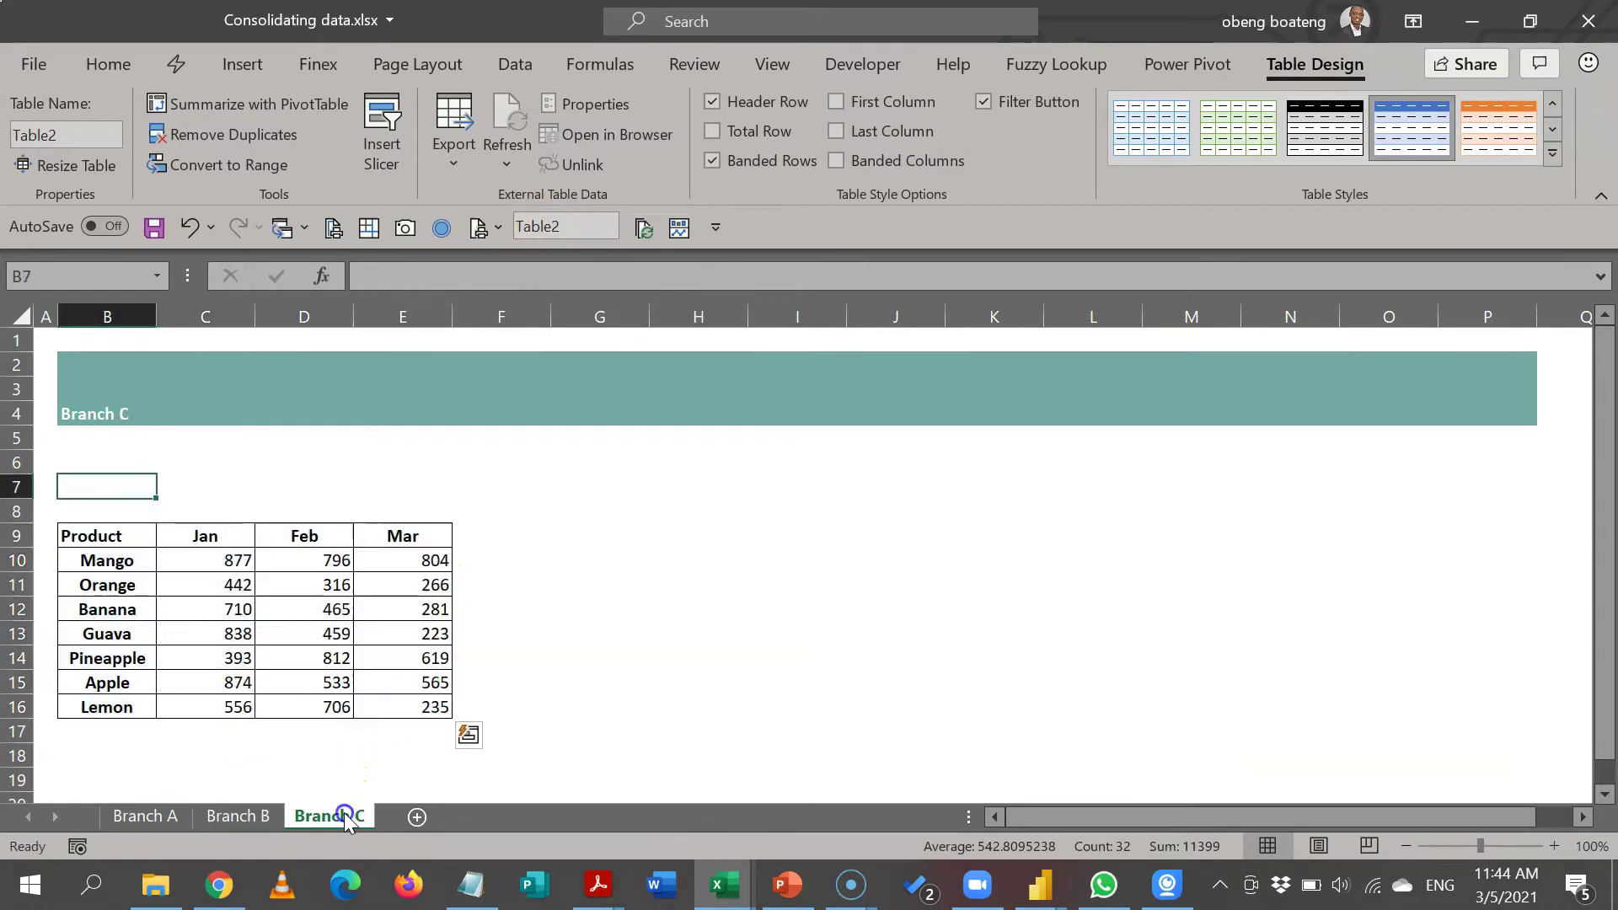
pyautogui.click(278, 643)
pyautogui.hotkey('ctrl', 't')
pyautogui.press('Return')
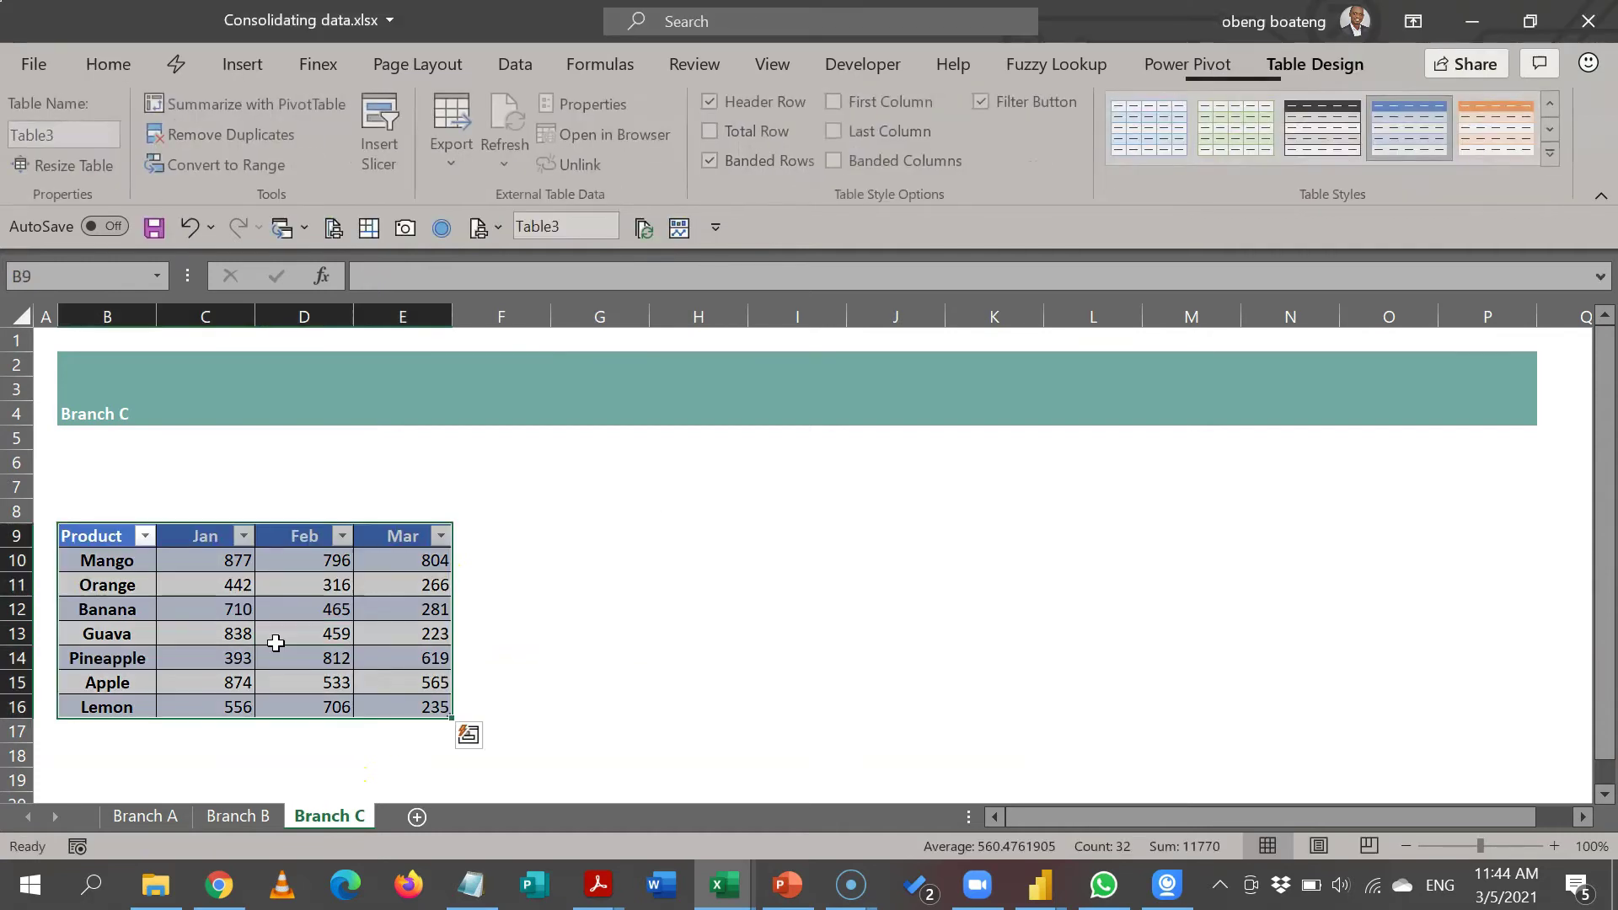
pyautogui.click(140, 815)
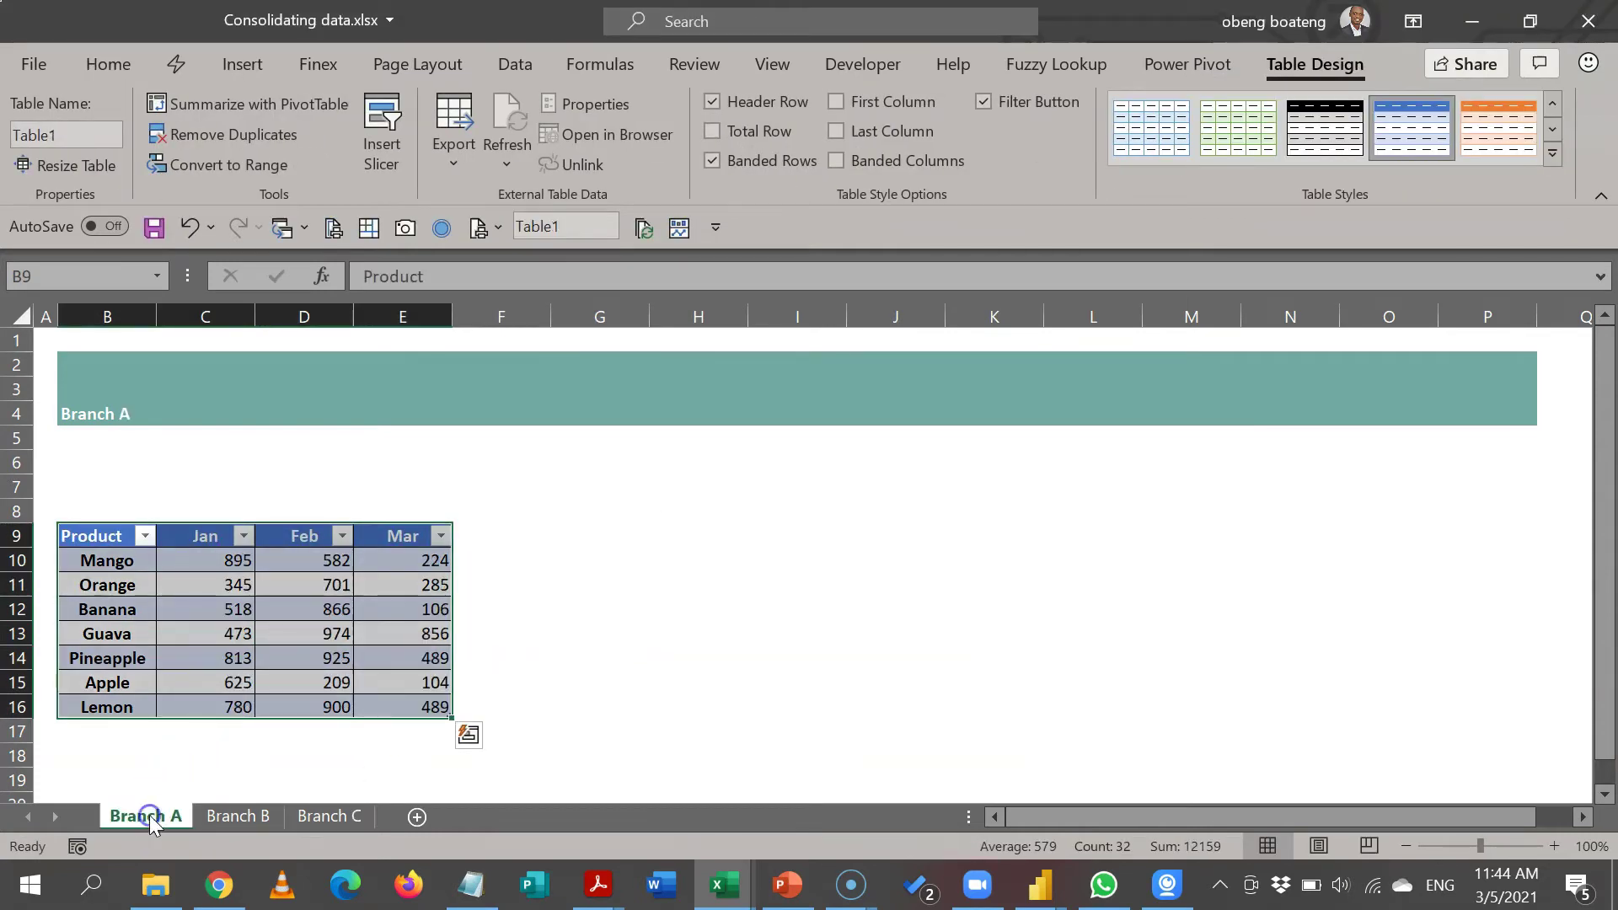
pyautogui.click(239, 816)
pyautogui.click(307, 818)
pyautogui.click(792, 588)
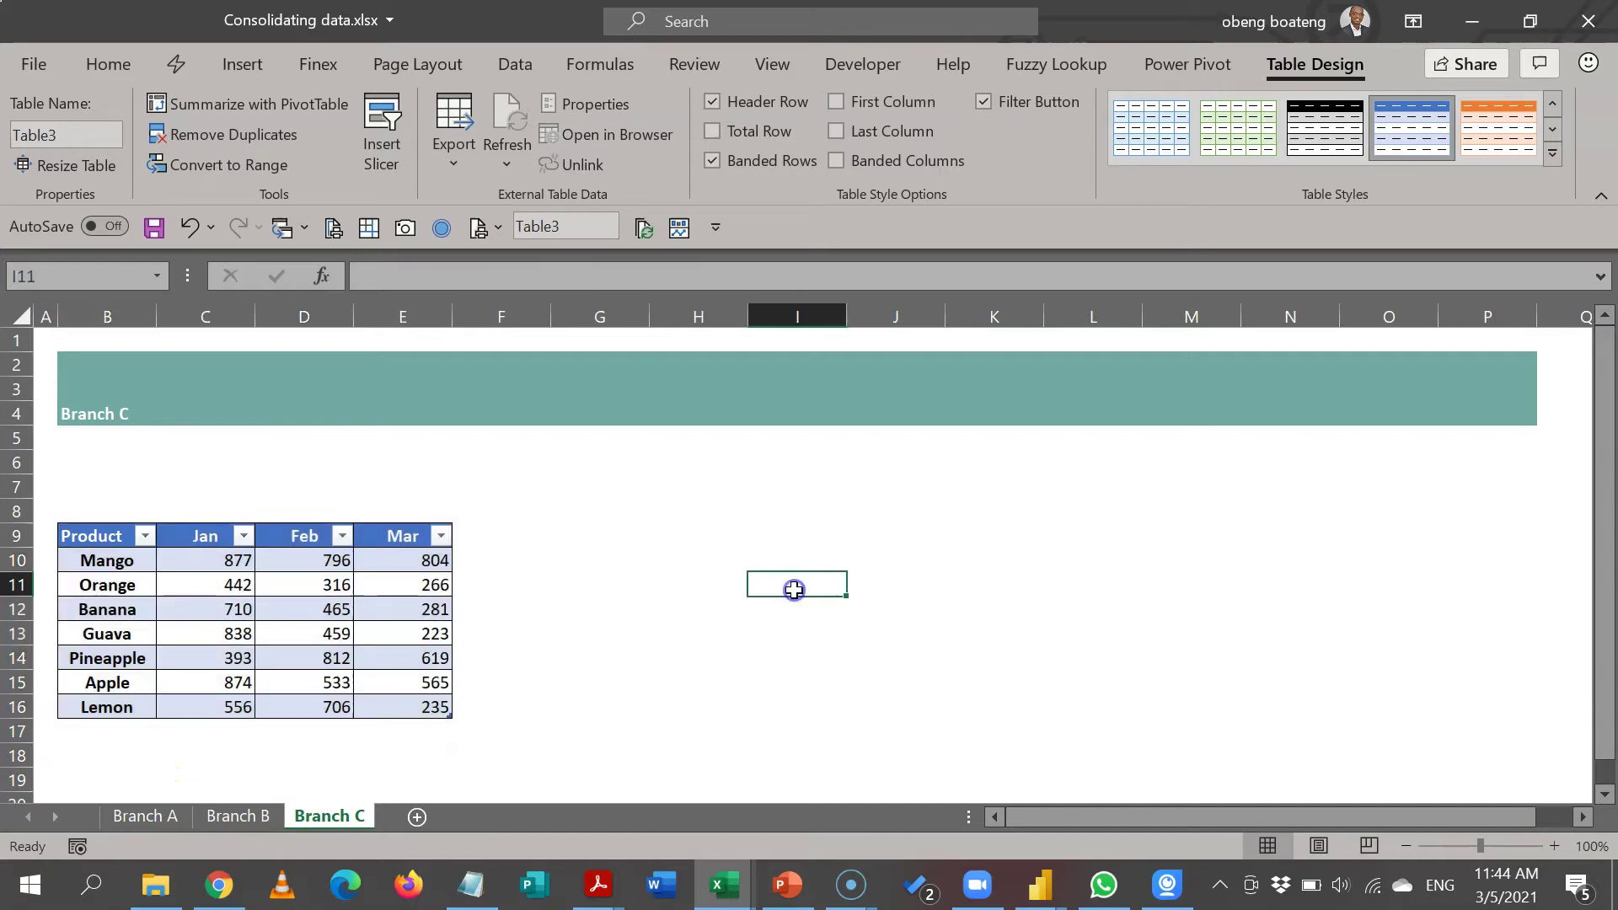
# Try a formula in H9 of Branch C referencing the table's data, extend it to =Table3[#All], and discard the entry.
pyautogui.click(656, 529)
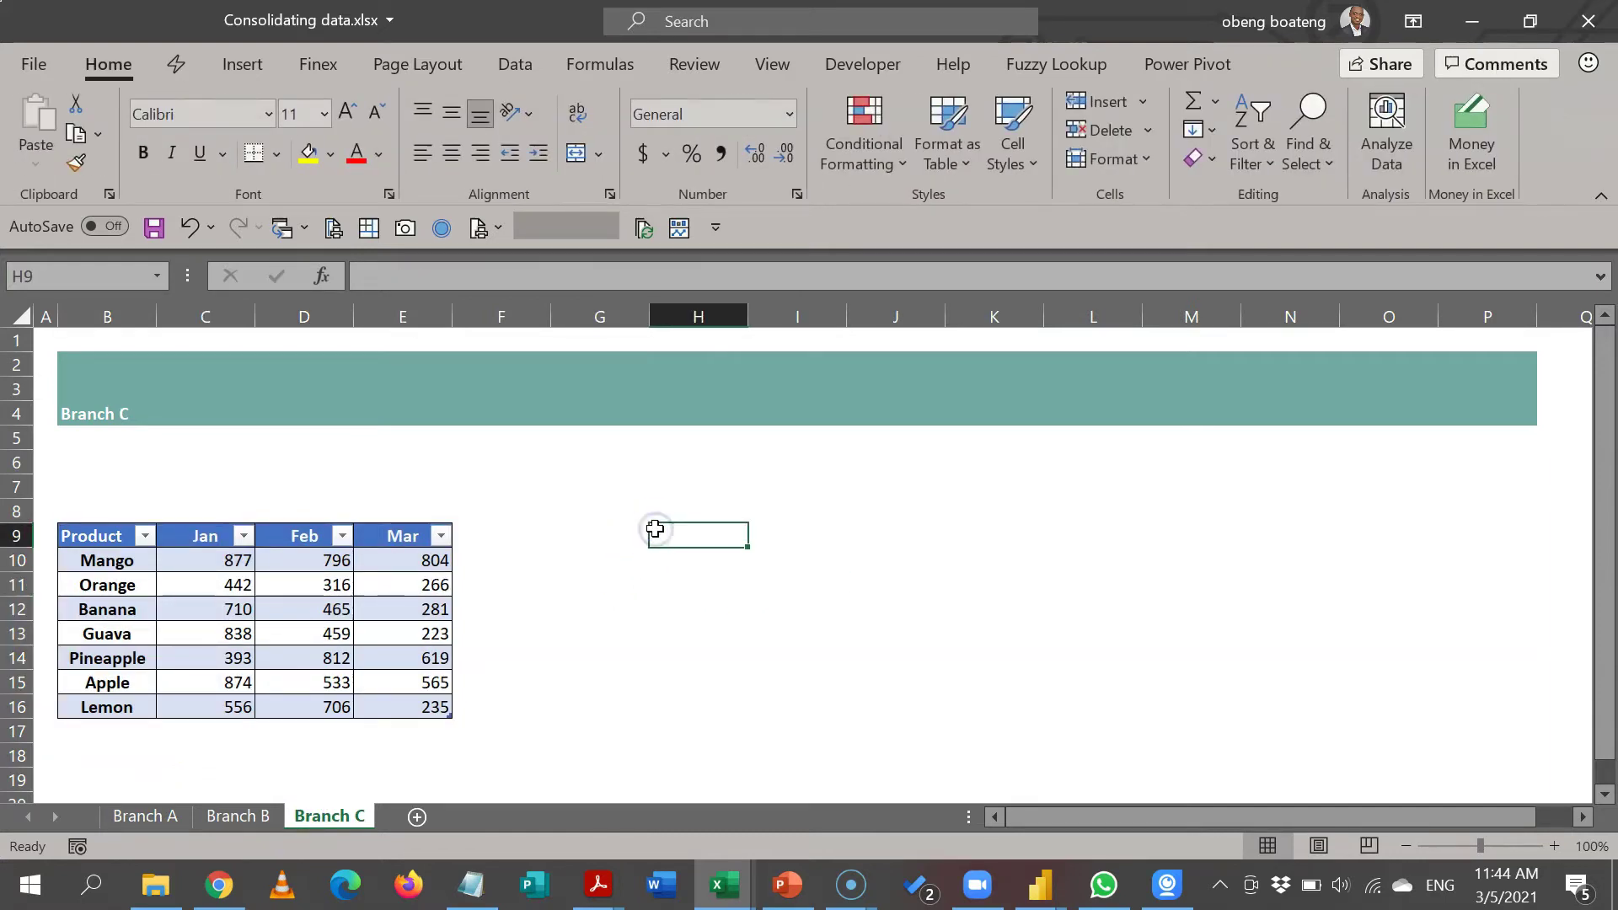
pyautogui.write('=')
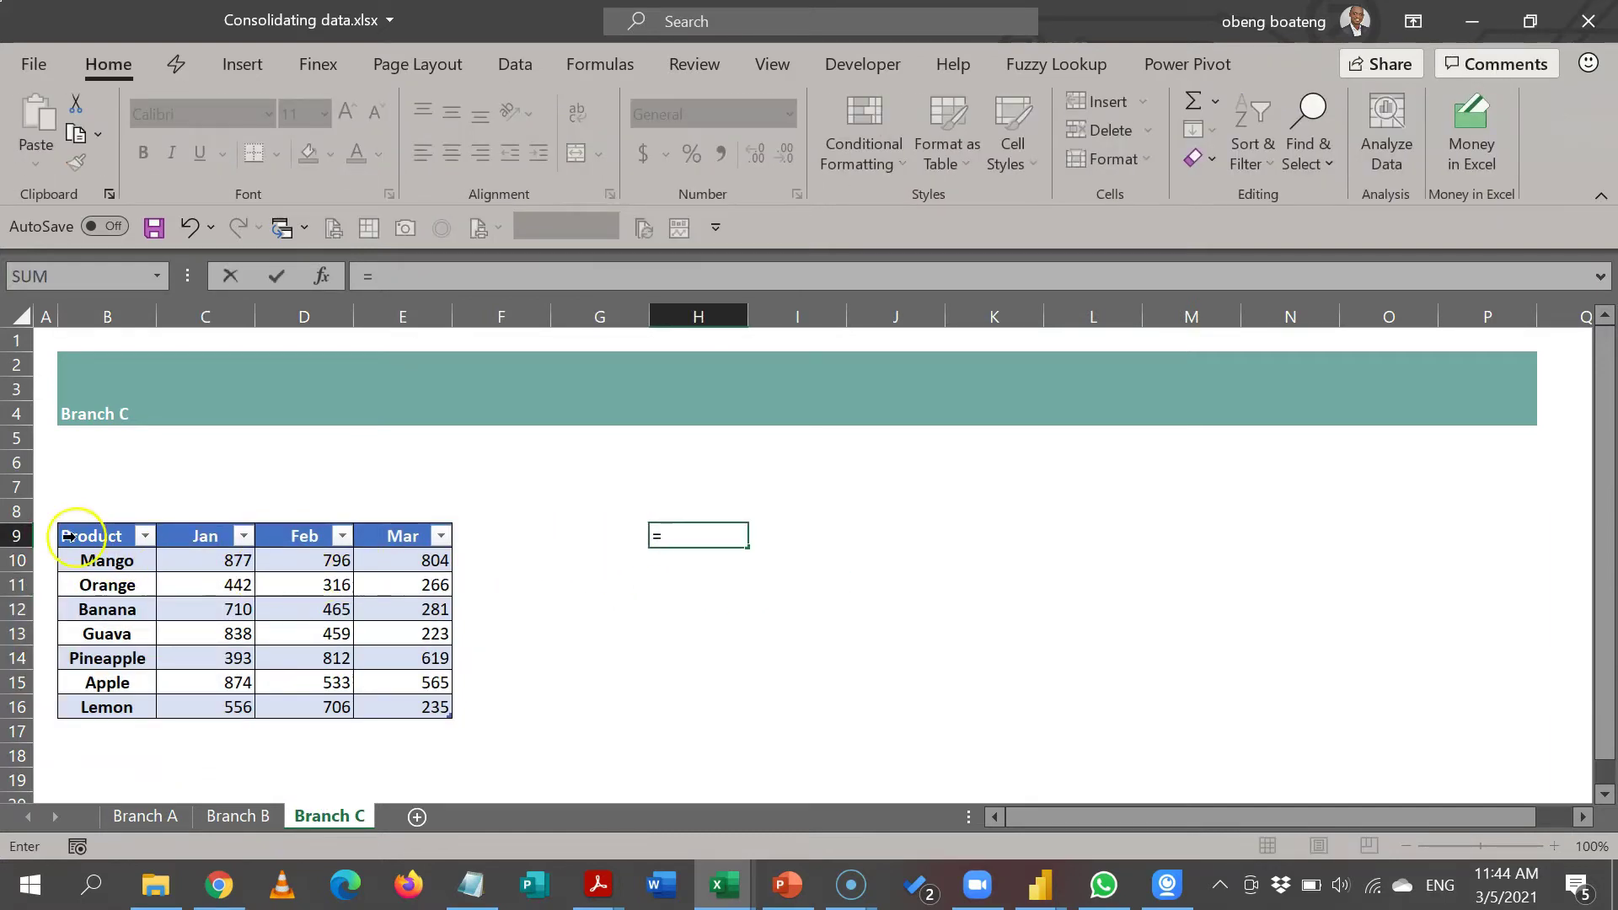
pyautogui.moveTo(93, 564); pyautogui.dragTo(388, 701)
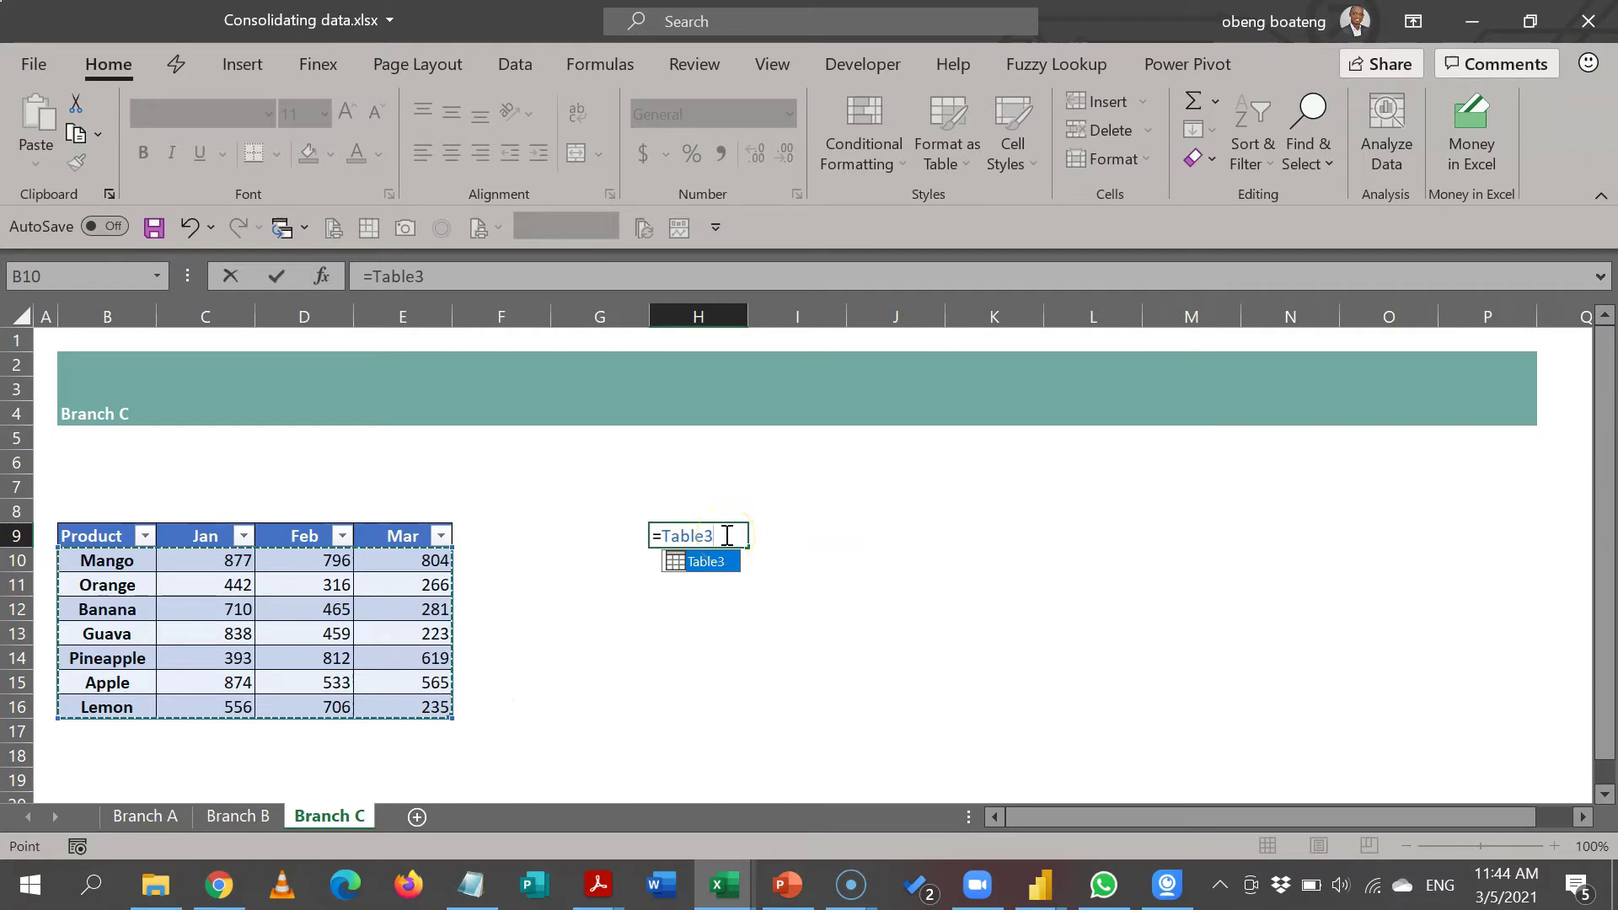
pyautogui.click(52, 520)
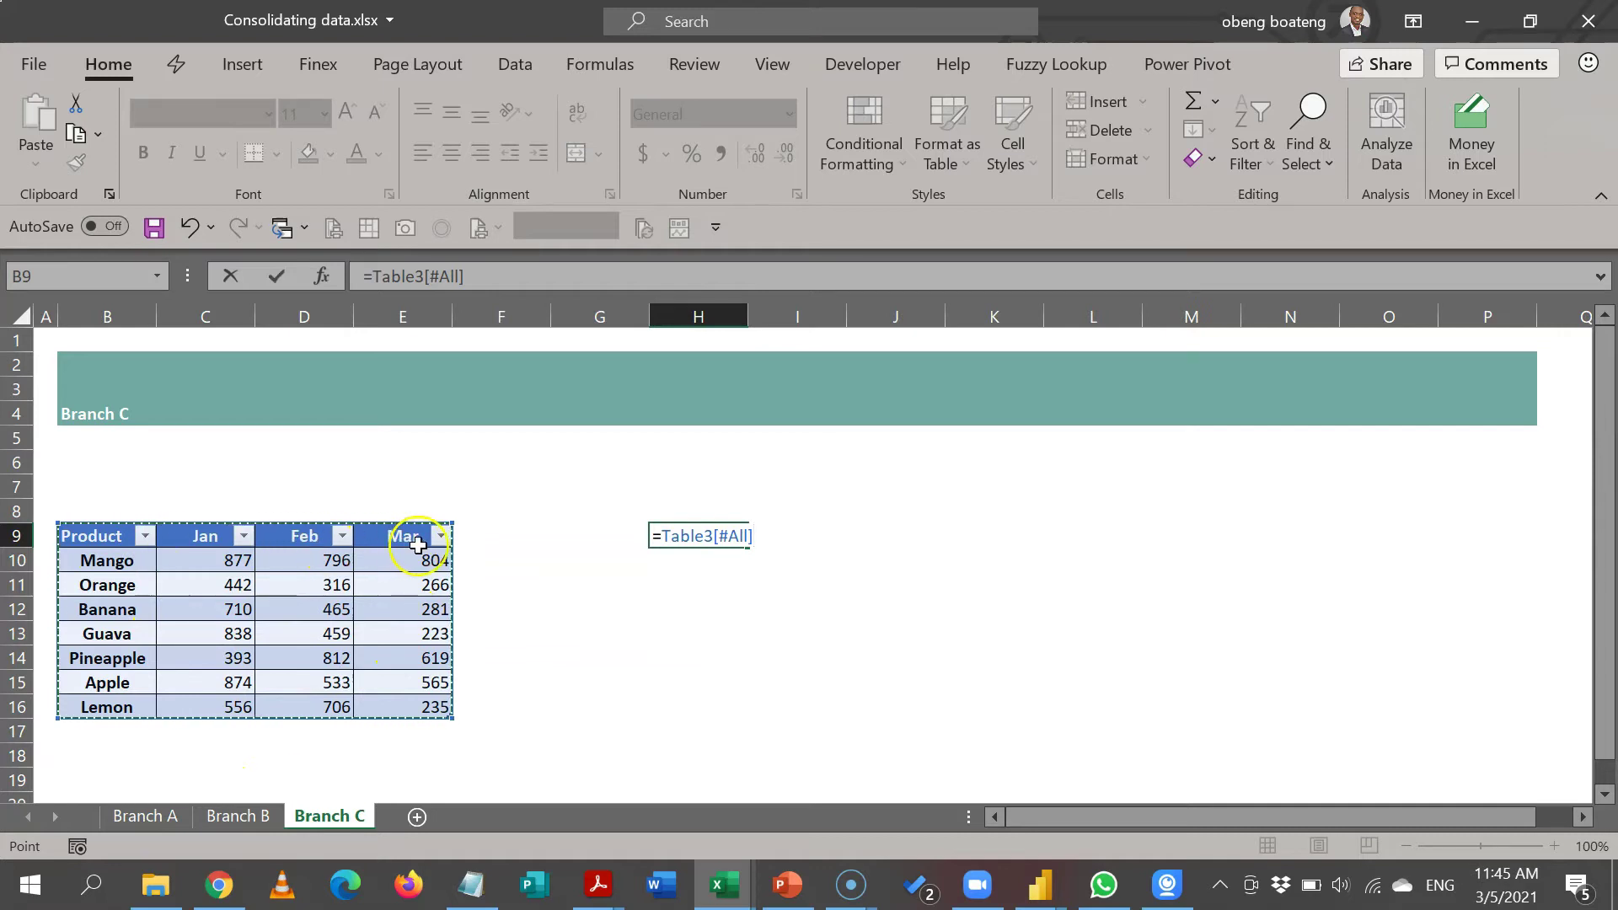
pyautogui.moveTo(766, 536); pyautogui.dragTo(663, 540)
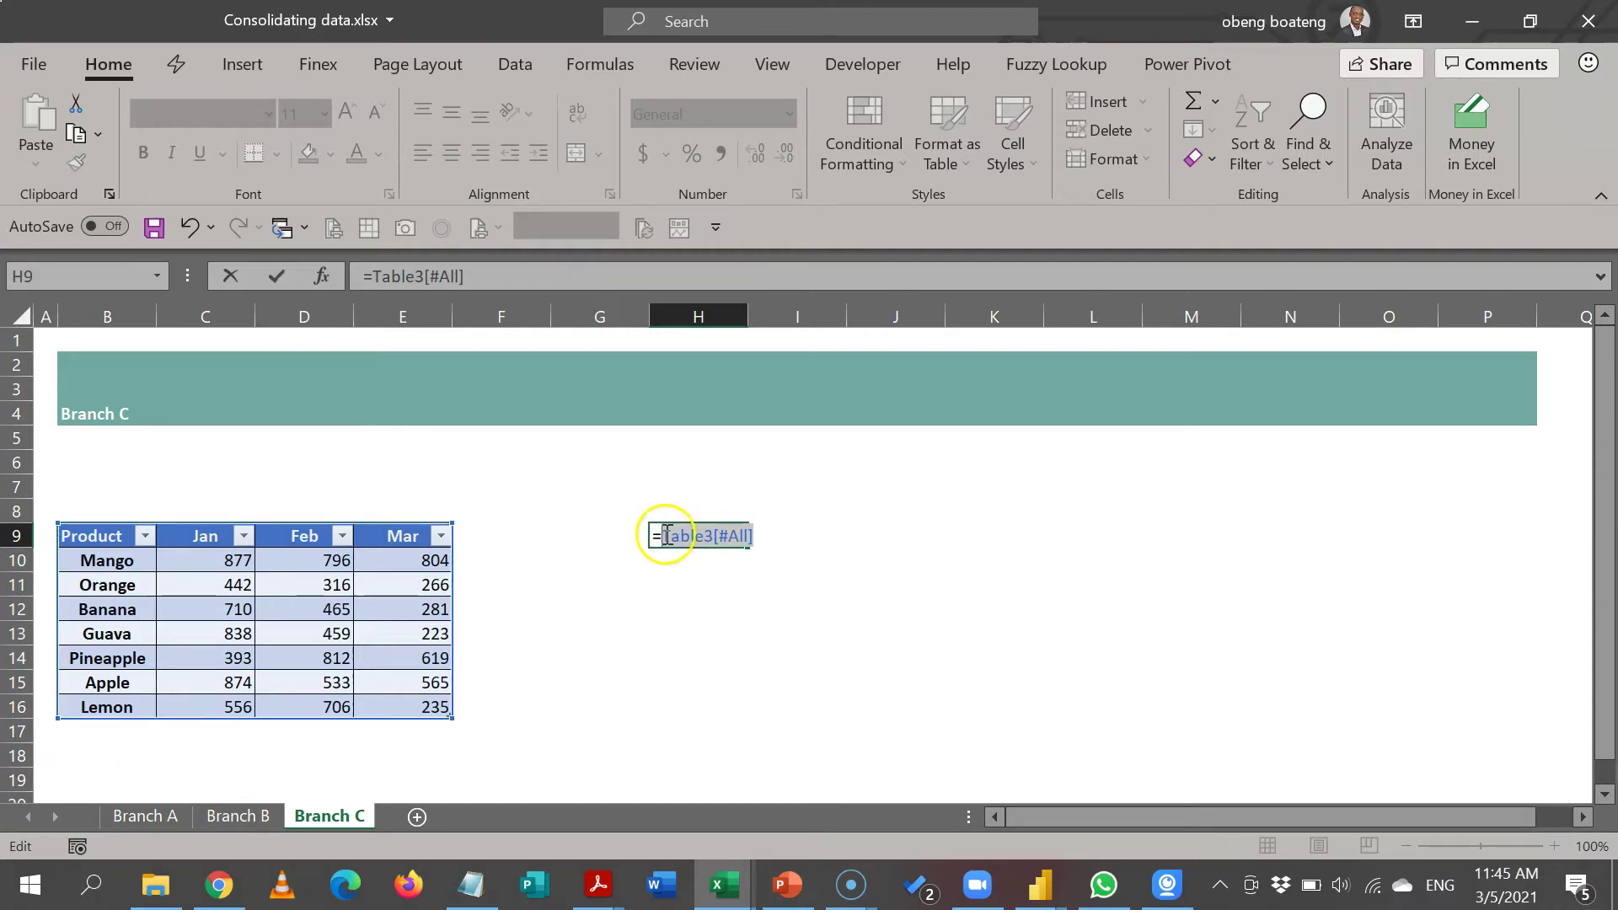
pyautogui.press('Escape')
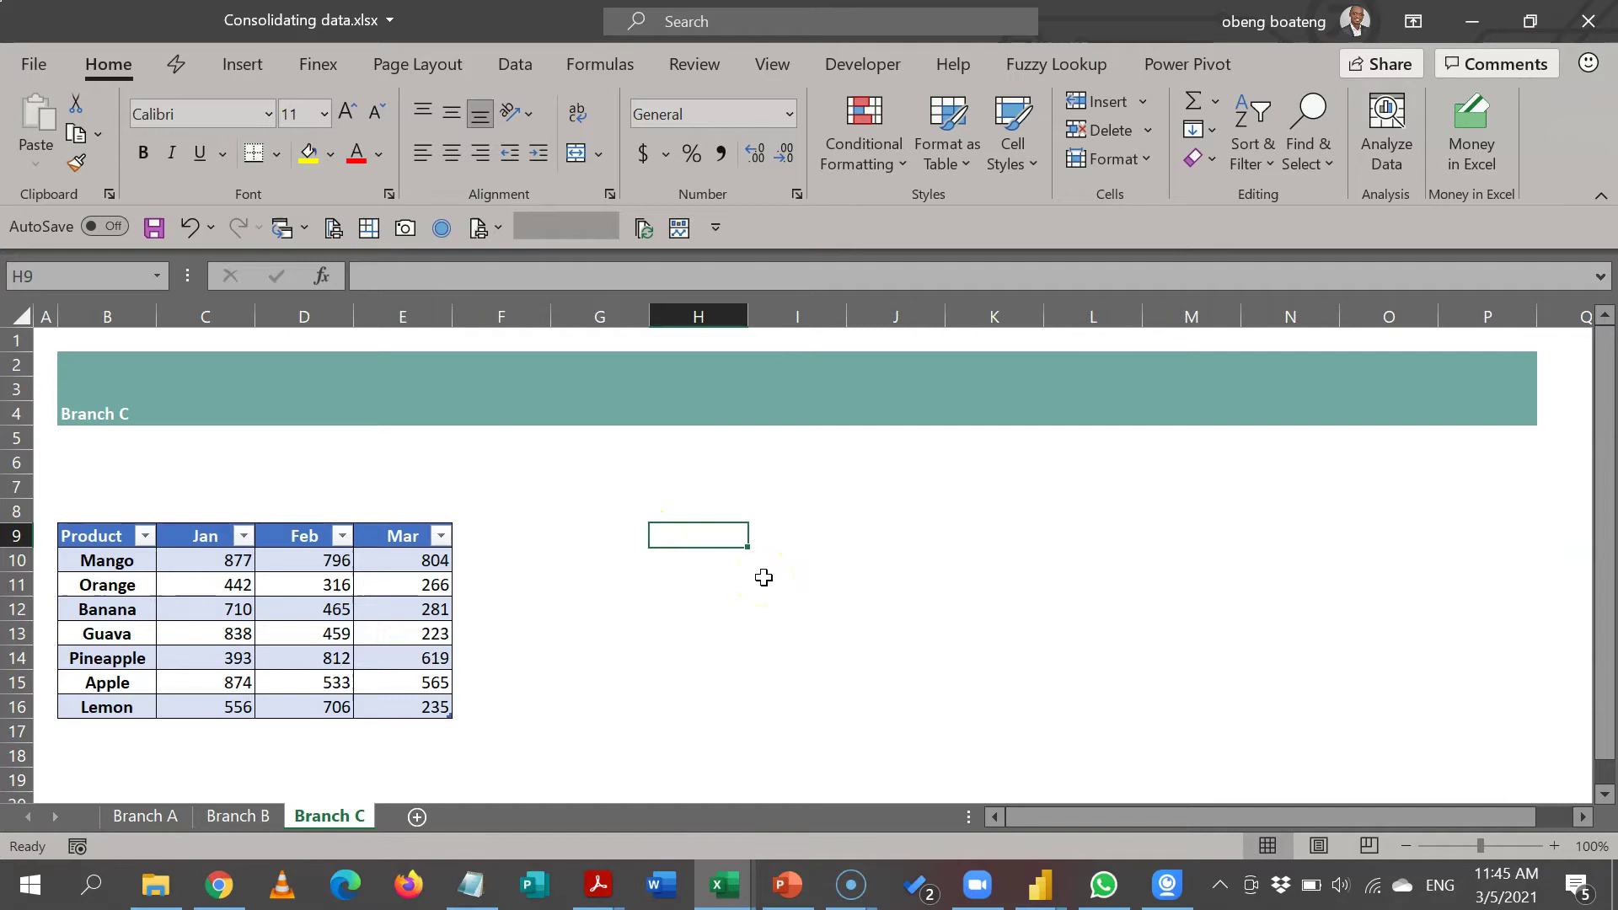
pyautogui.click(767, 463)
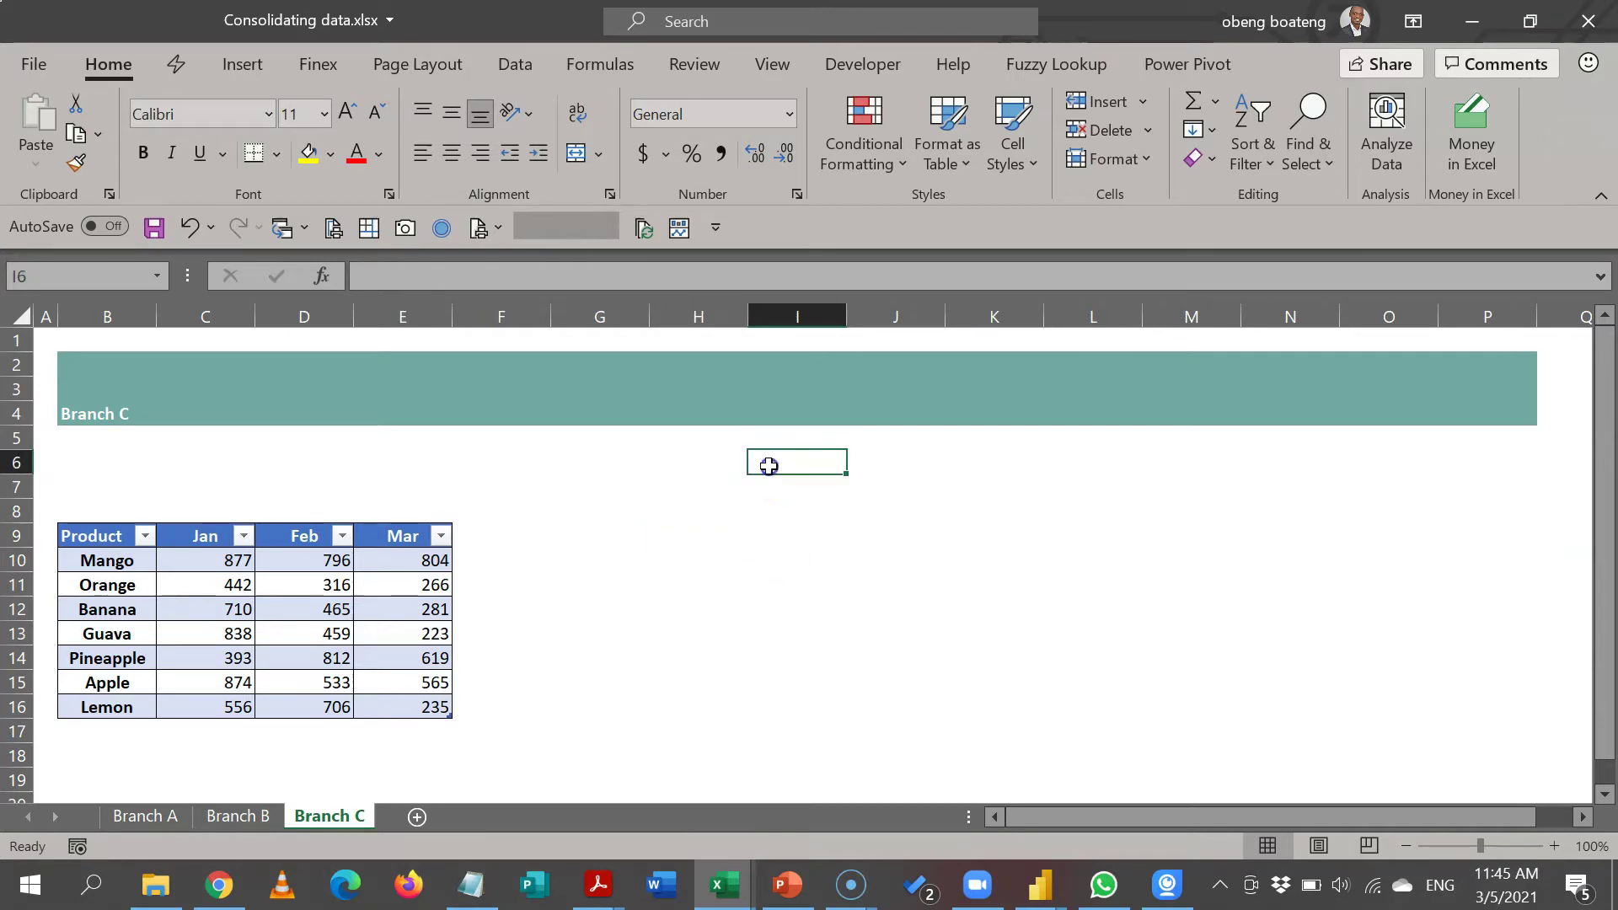
pyautogui.click(723, 553)
pyautogui.hotkey('alt', 'd')
pyautogui.press('p')
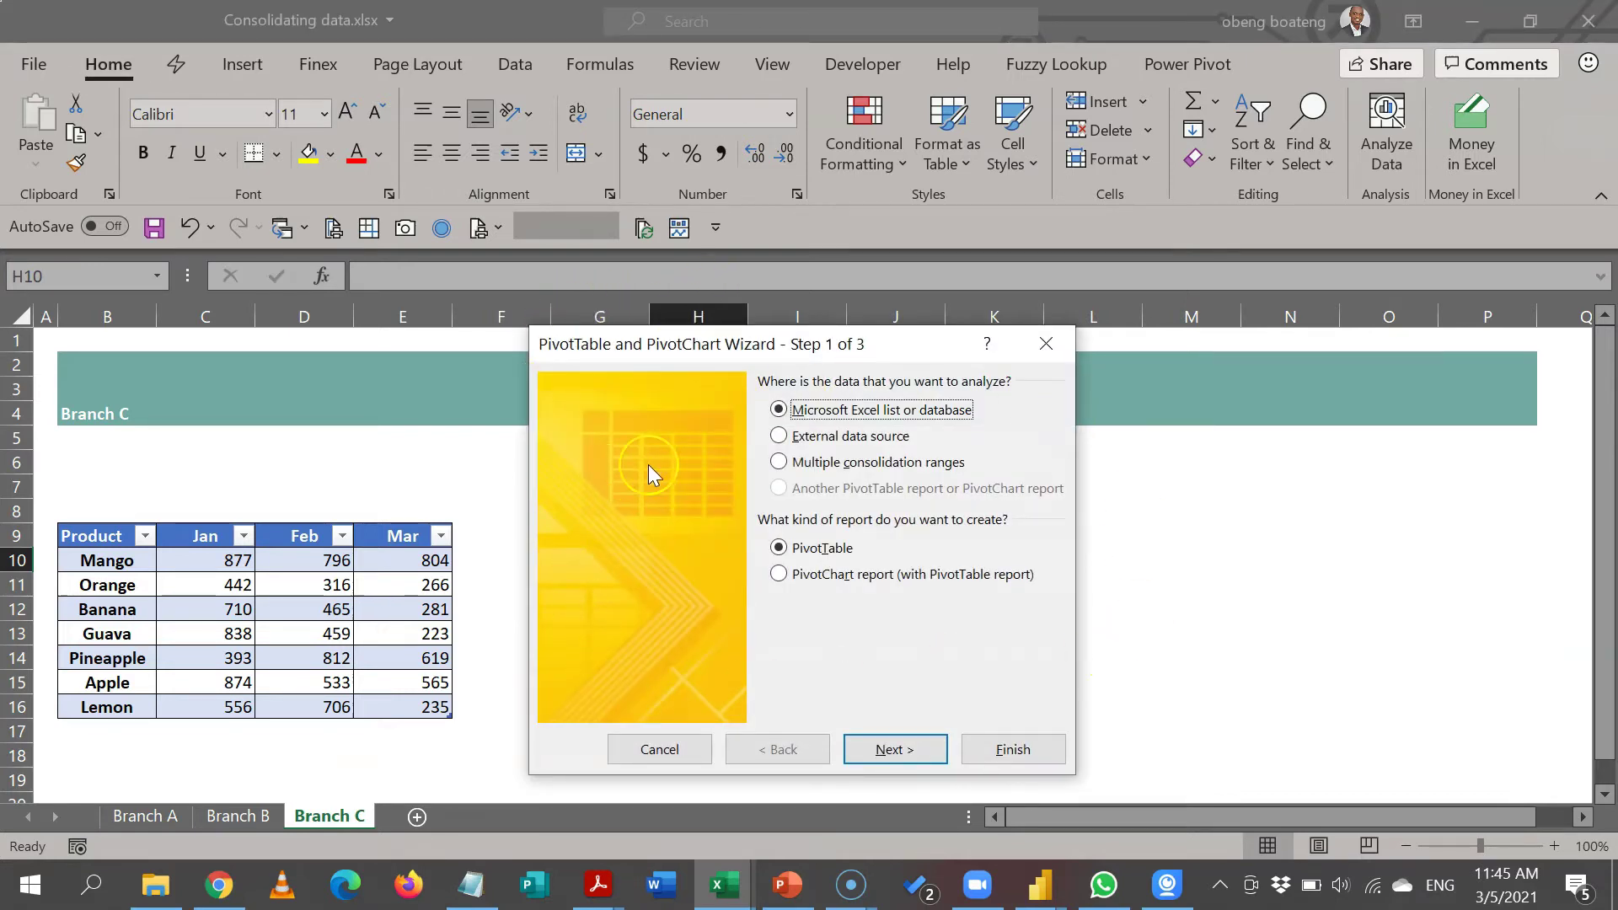
pyautogui.click(1048, 345)
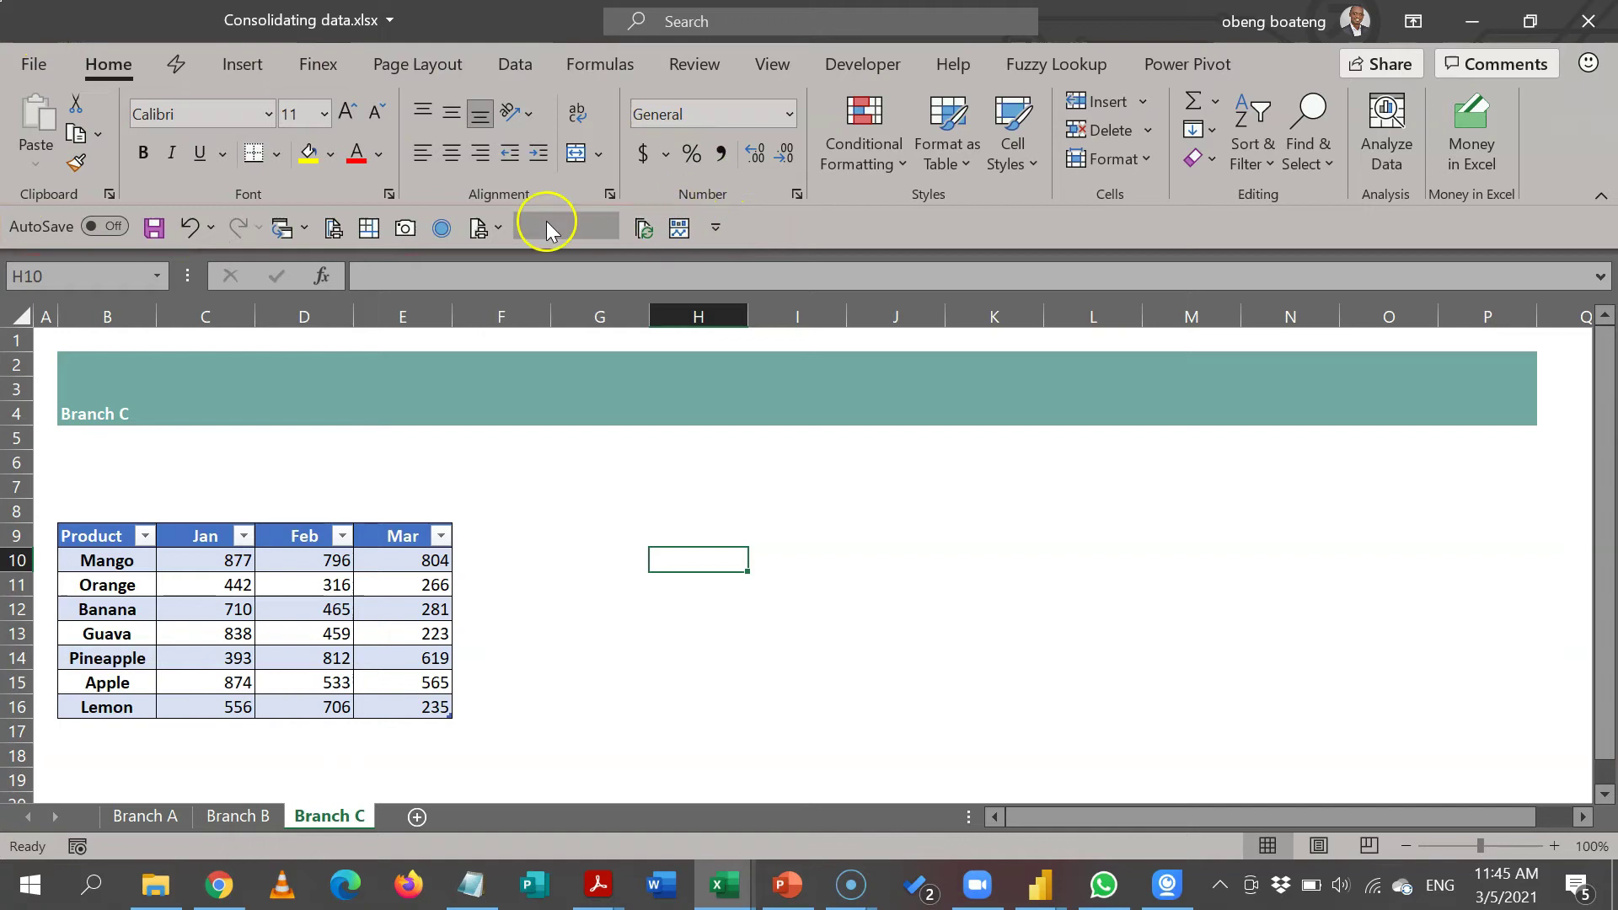
# Add the PivotTable and PivotChart Wizard from the commands not in the ribbon to the Quick Access Toolbar.
pyautogui.click(716, 230)
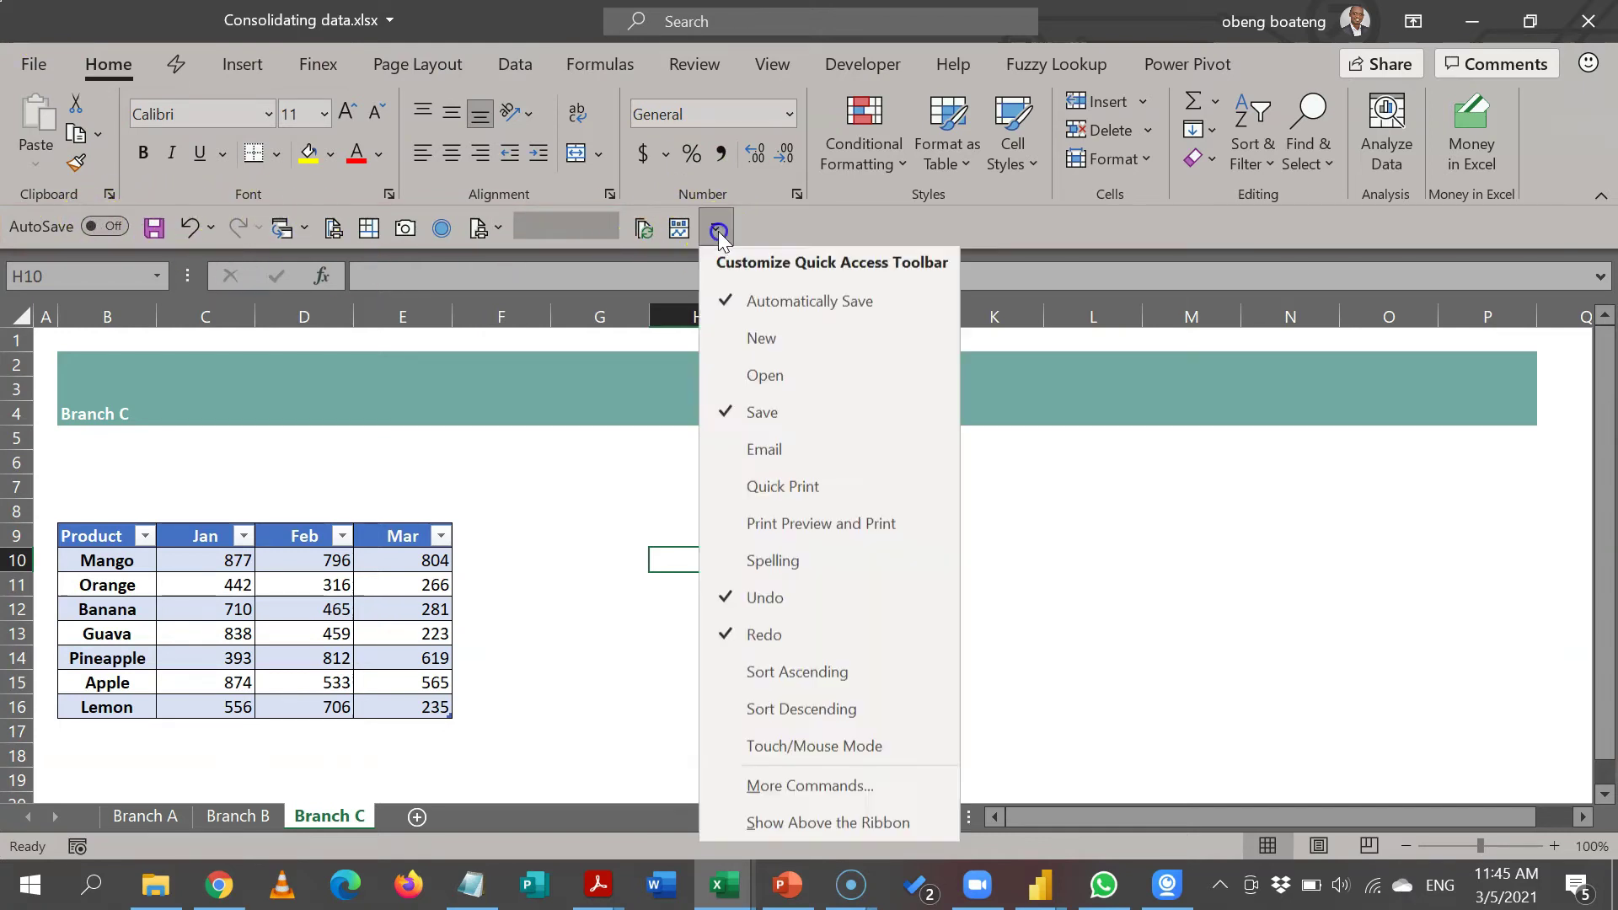
pyautogui.click(807, 790)
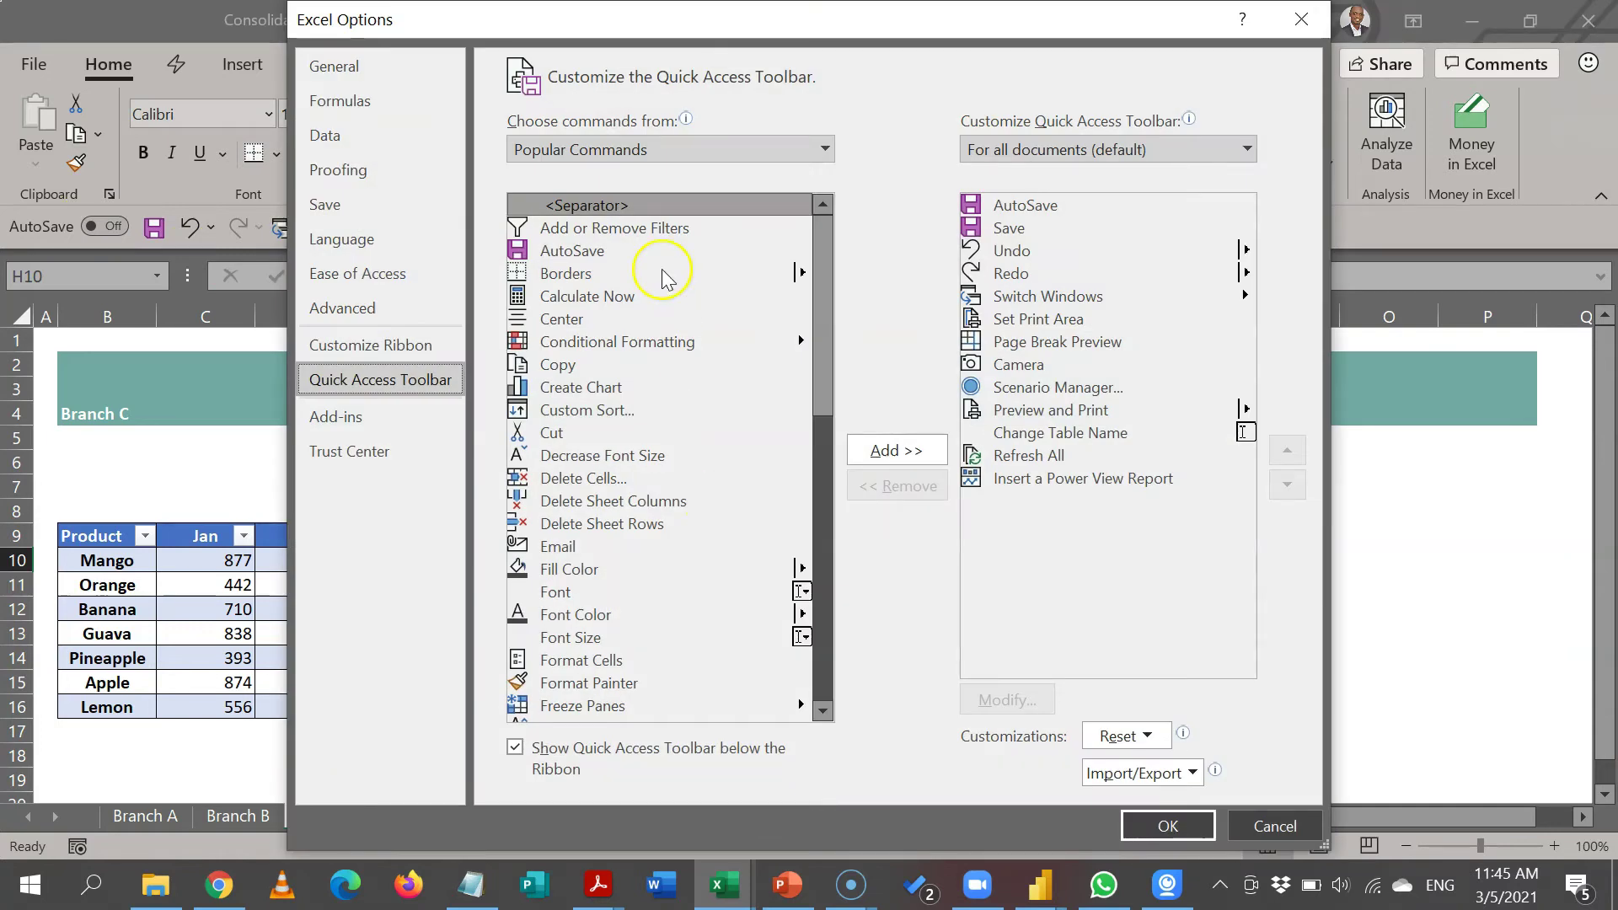
pyautogui.click(820, 154)
pyautogui.click(766, 201)
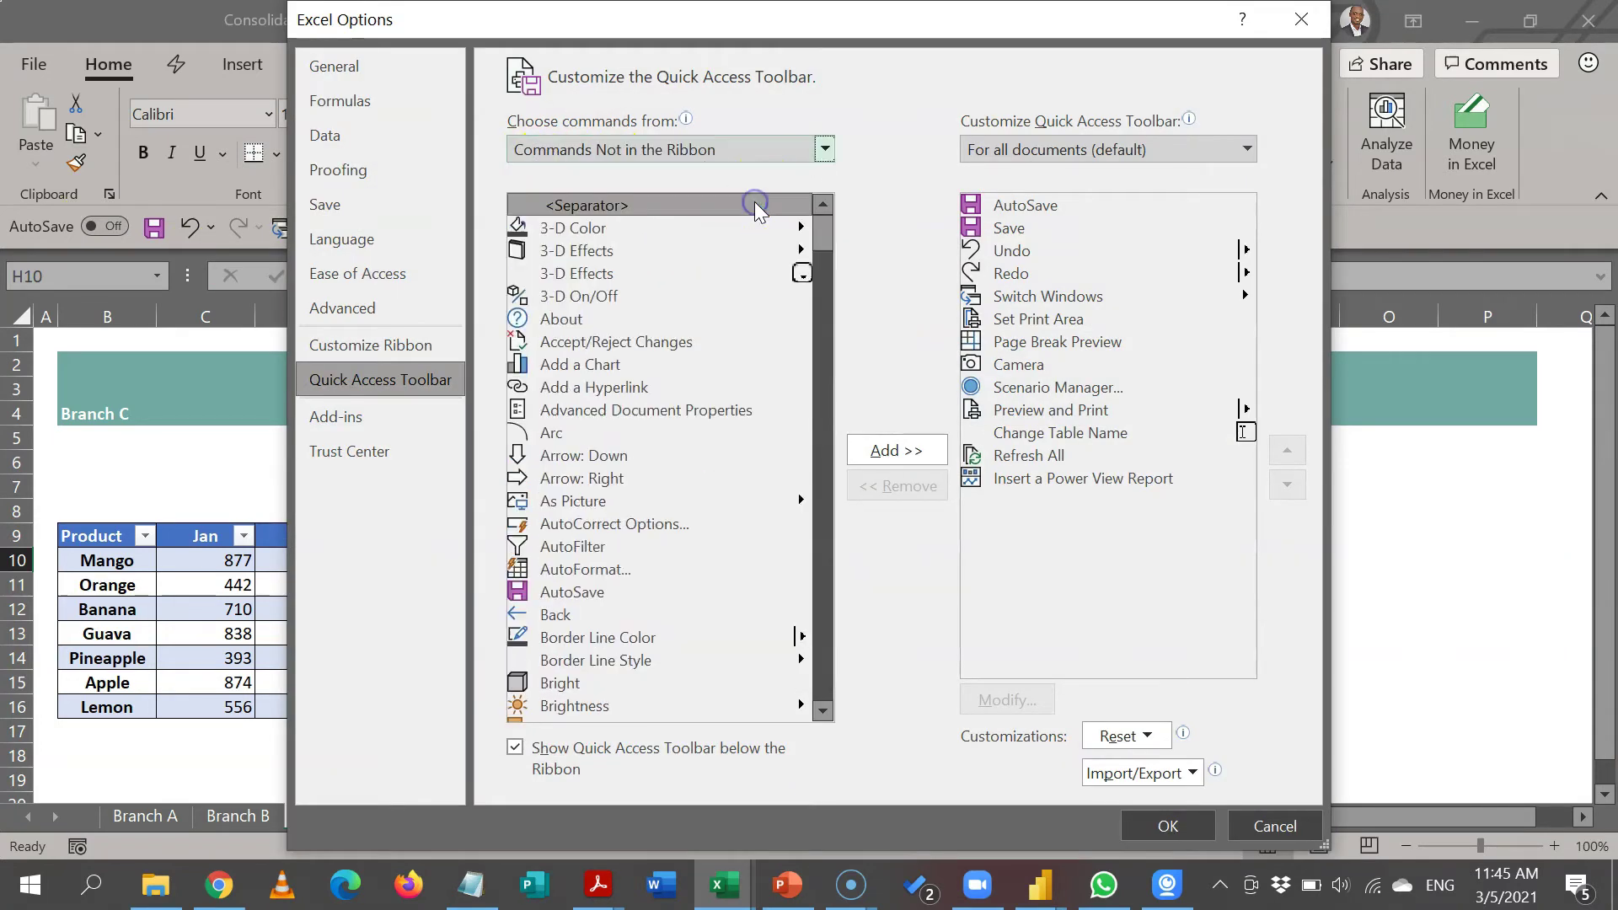
pyautogui.moveTo(822, 246)
pyautogui.mouseDown()
pyautogui.moveTo(817, 560)
pyautogui.moveTo(816, 546)
pyautogui.mouseUp()
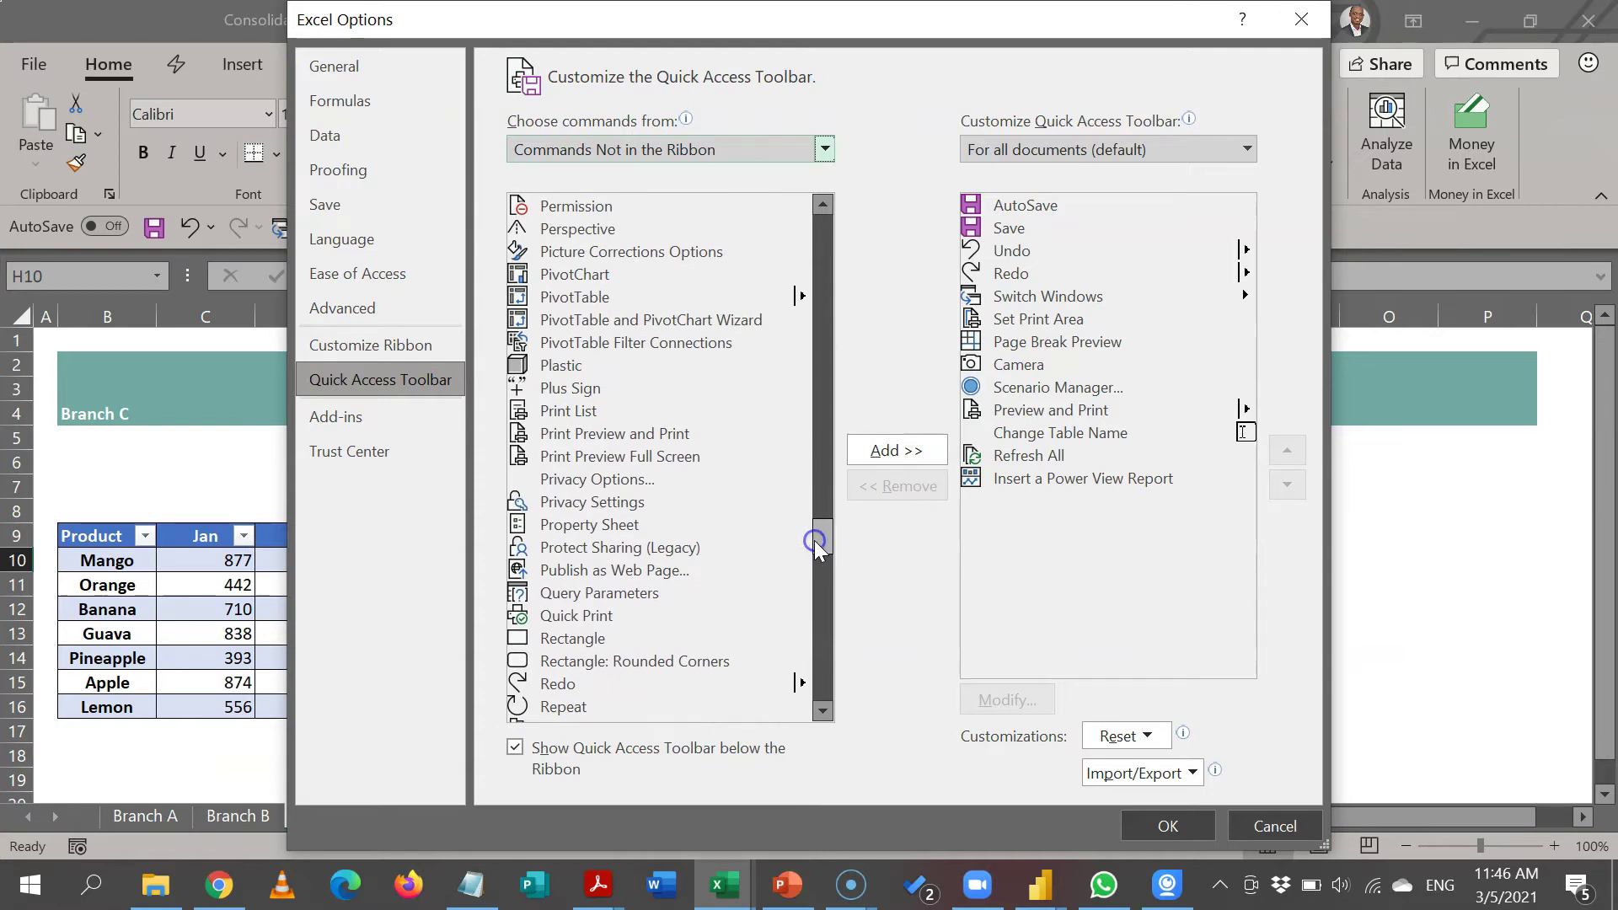
pyautogui.click(666, 320)
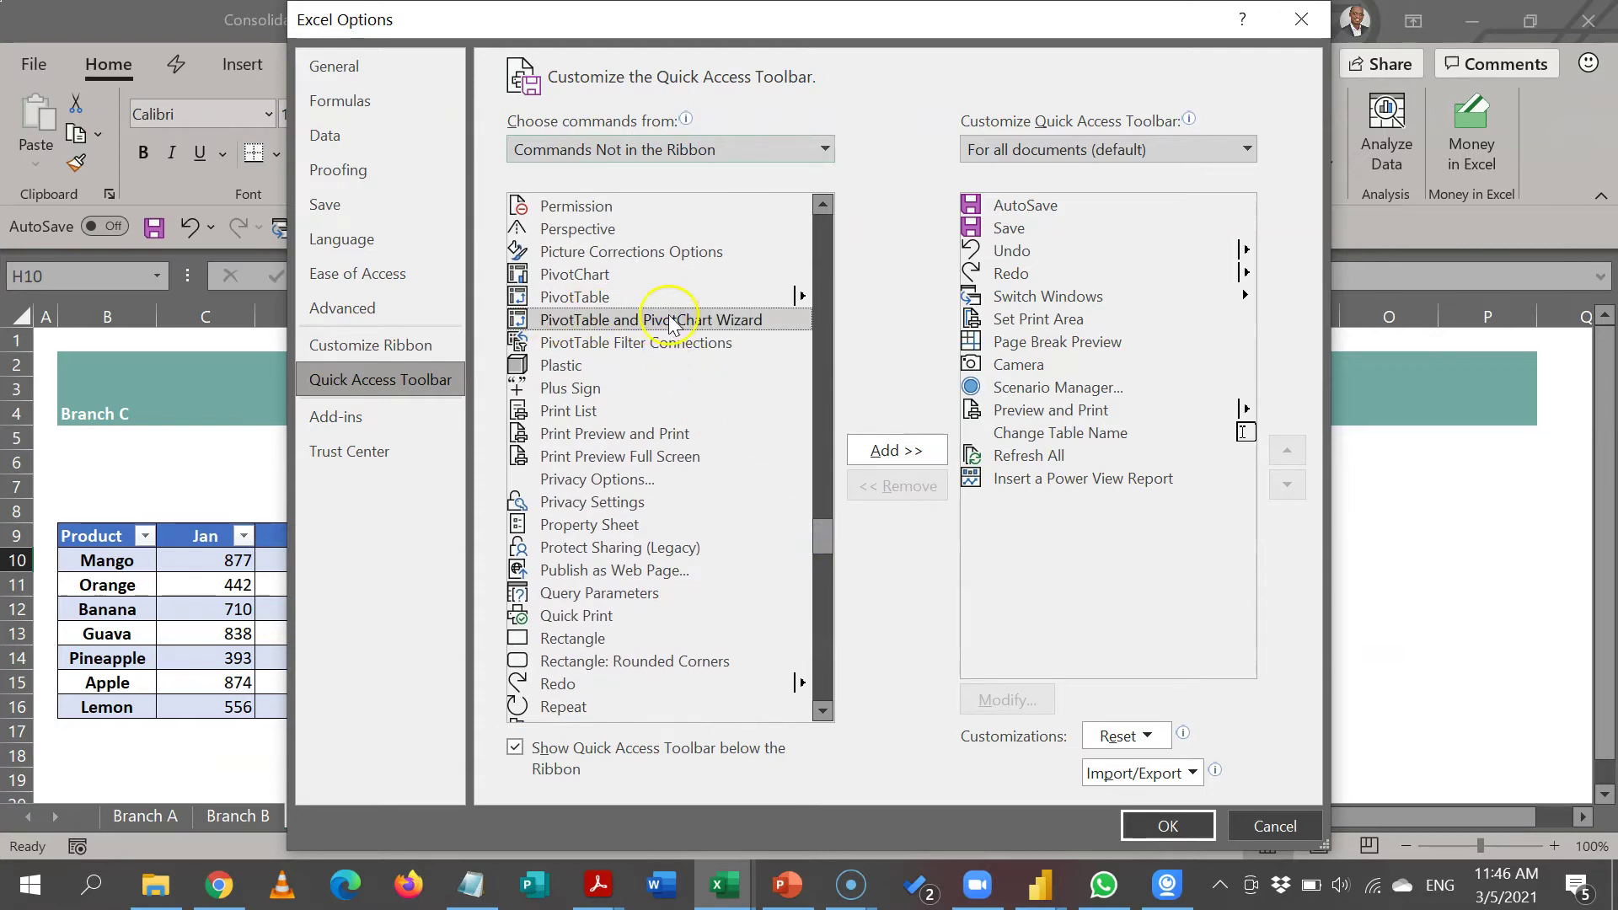
pyautogui.click(883, 450)
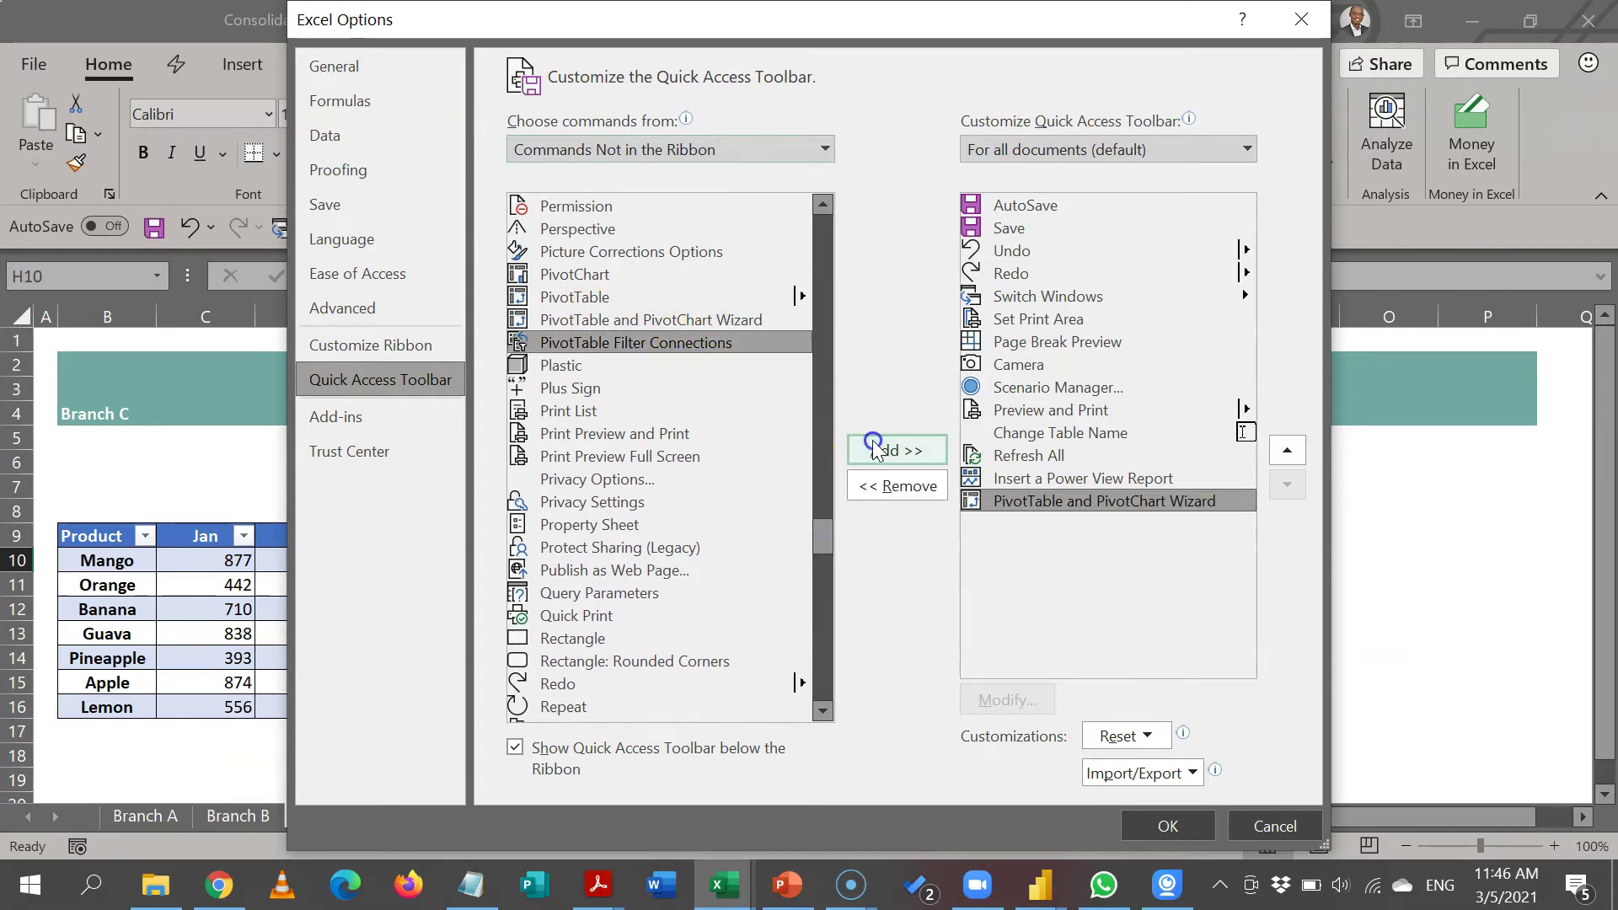
pyautogui.click(1170, 828)
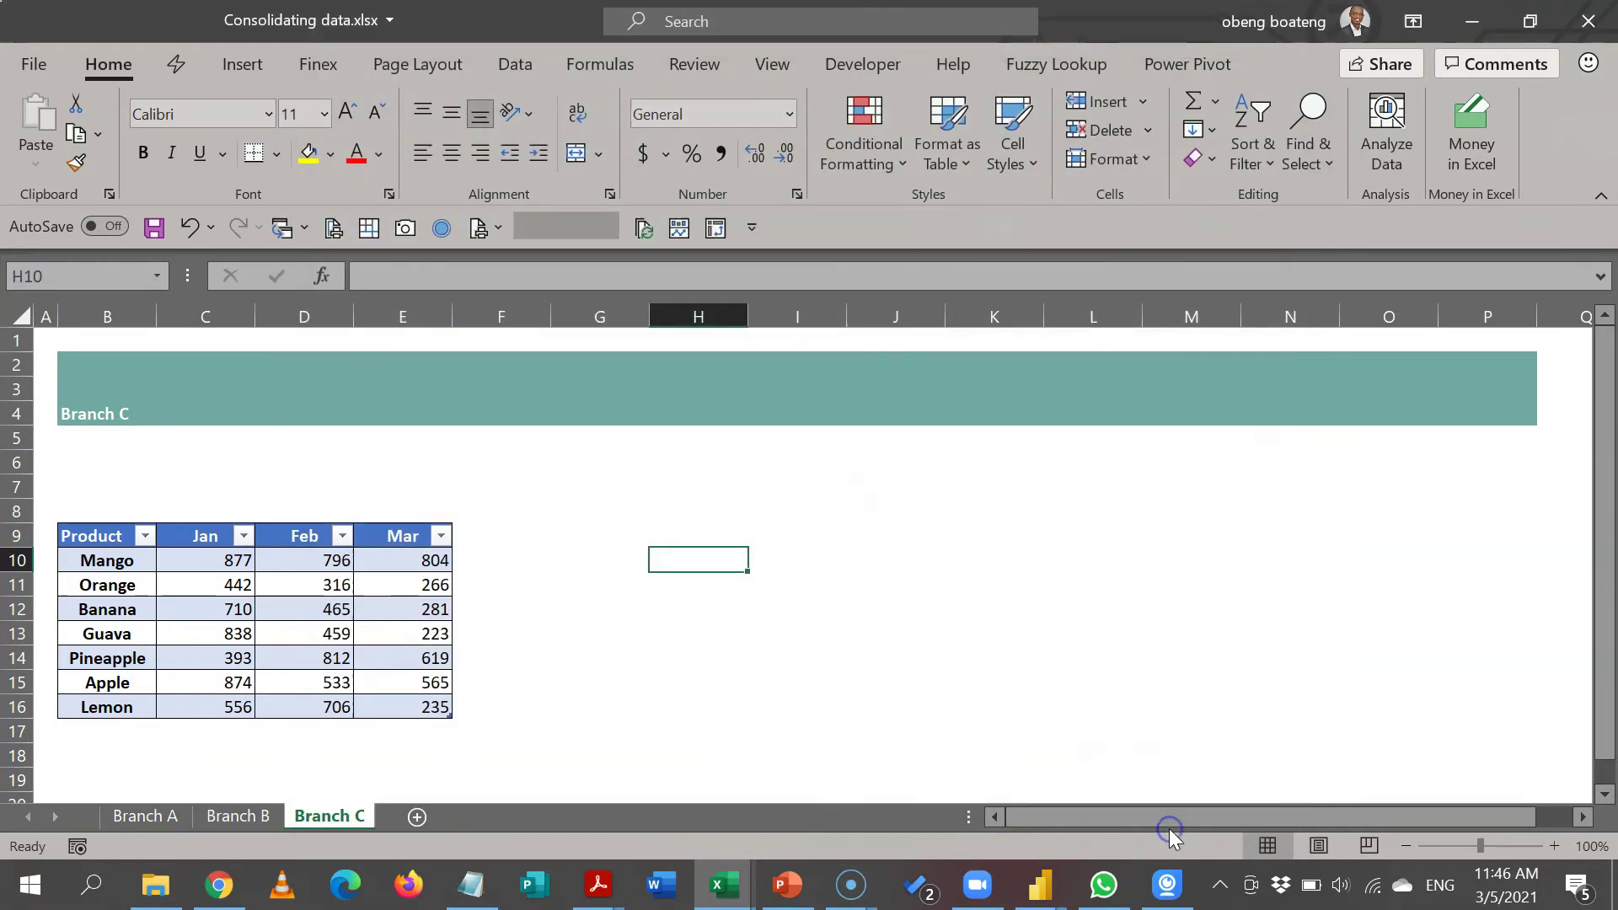
# Start the PivotTable and PivotChart Wizard for a PivotTable from multiple consolidation ranges with a single automatically created page field.
pyautogui.click(714, 230)
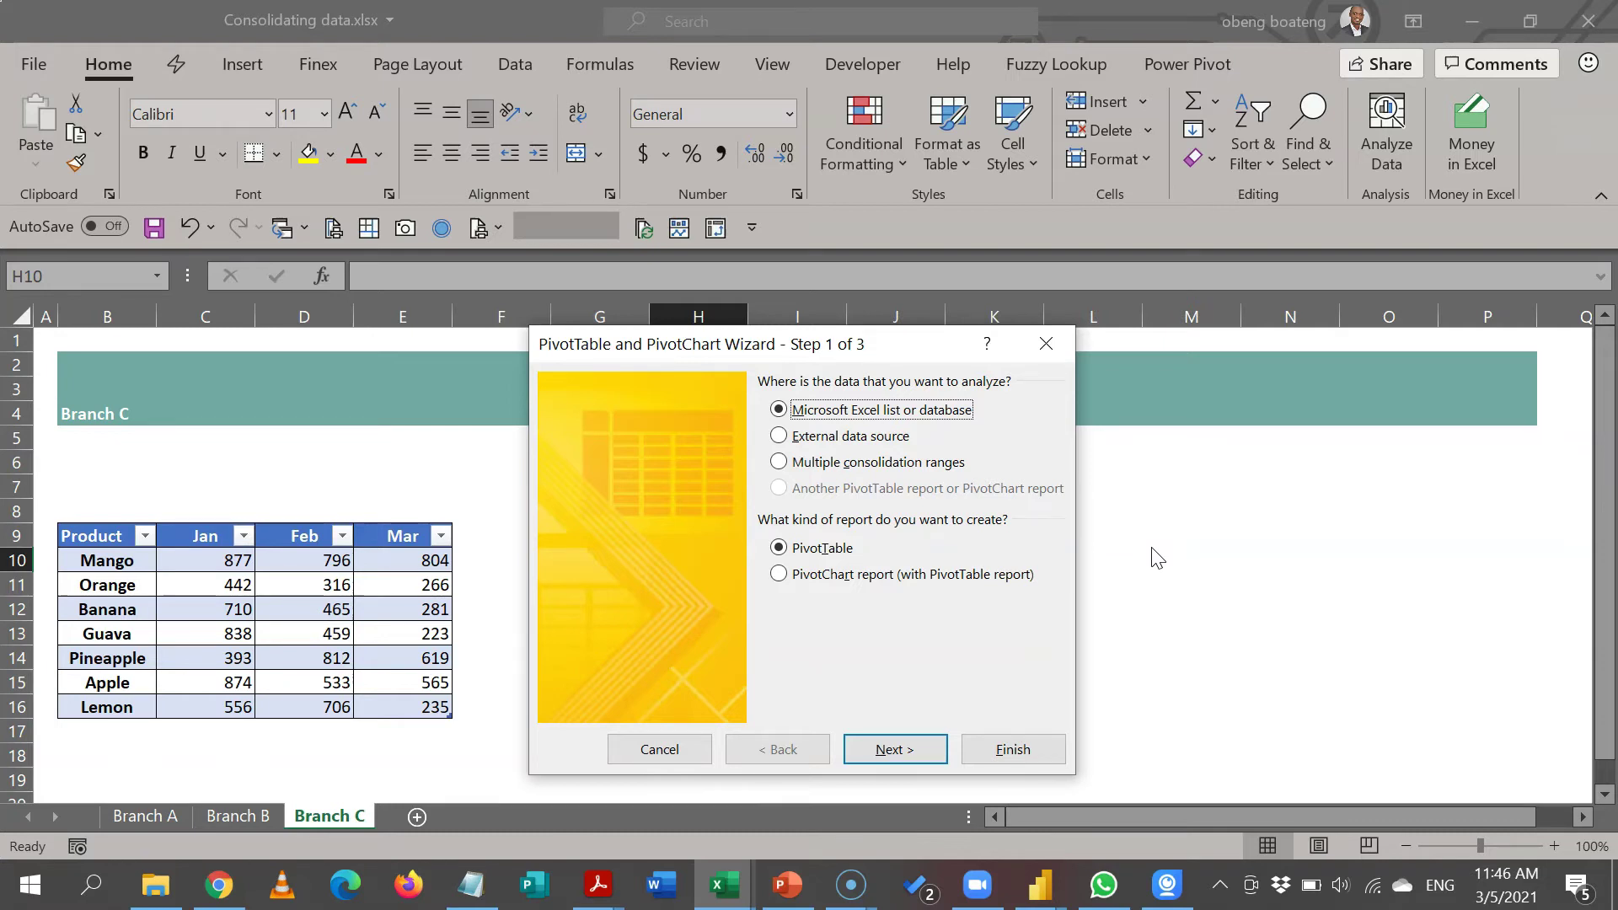
pyautogui.click(855, 468)
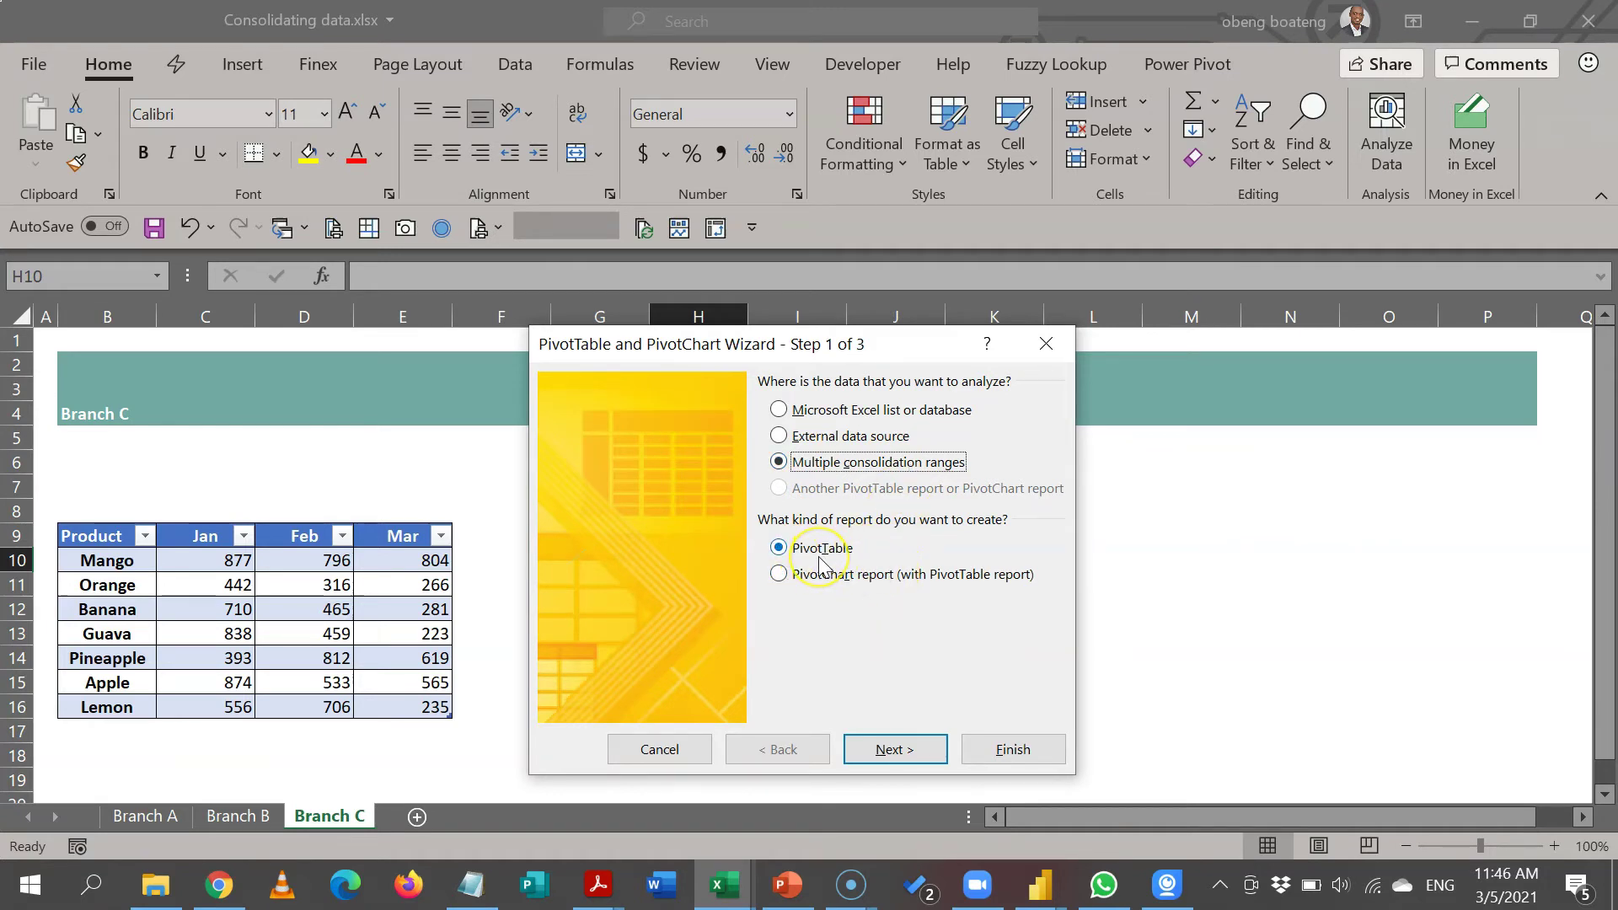
pyautogui.click(919, 749)
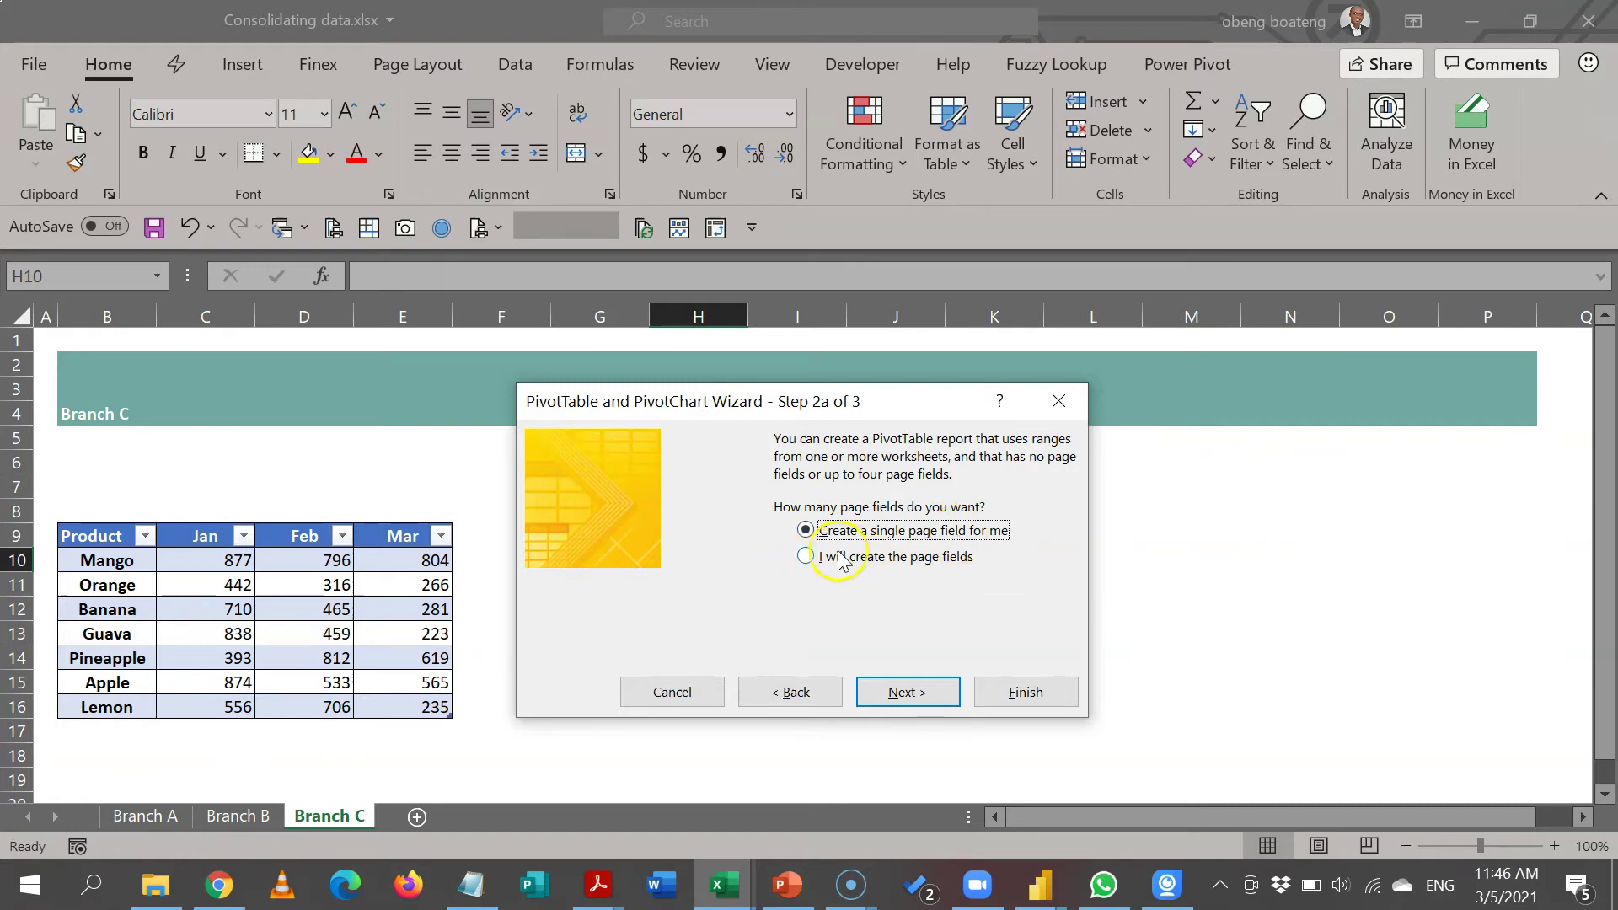
pyautogui.click(906, 689)
# Add Table1[#All] to the wizard's list of ranges to consolidate, copying the reference for reuse.
pyautogui.click(596, 466)
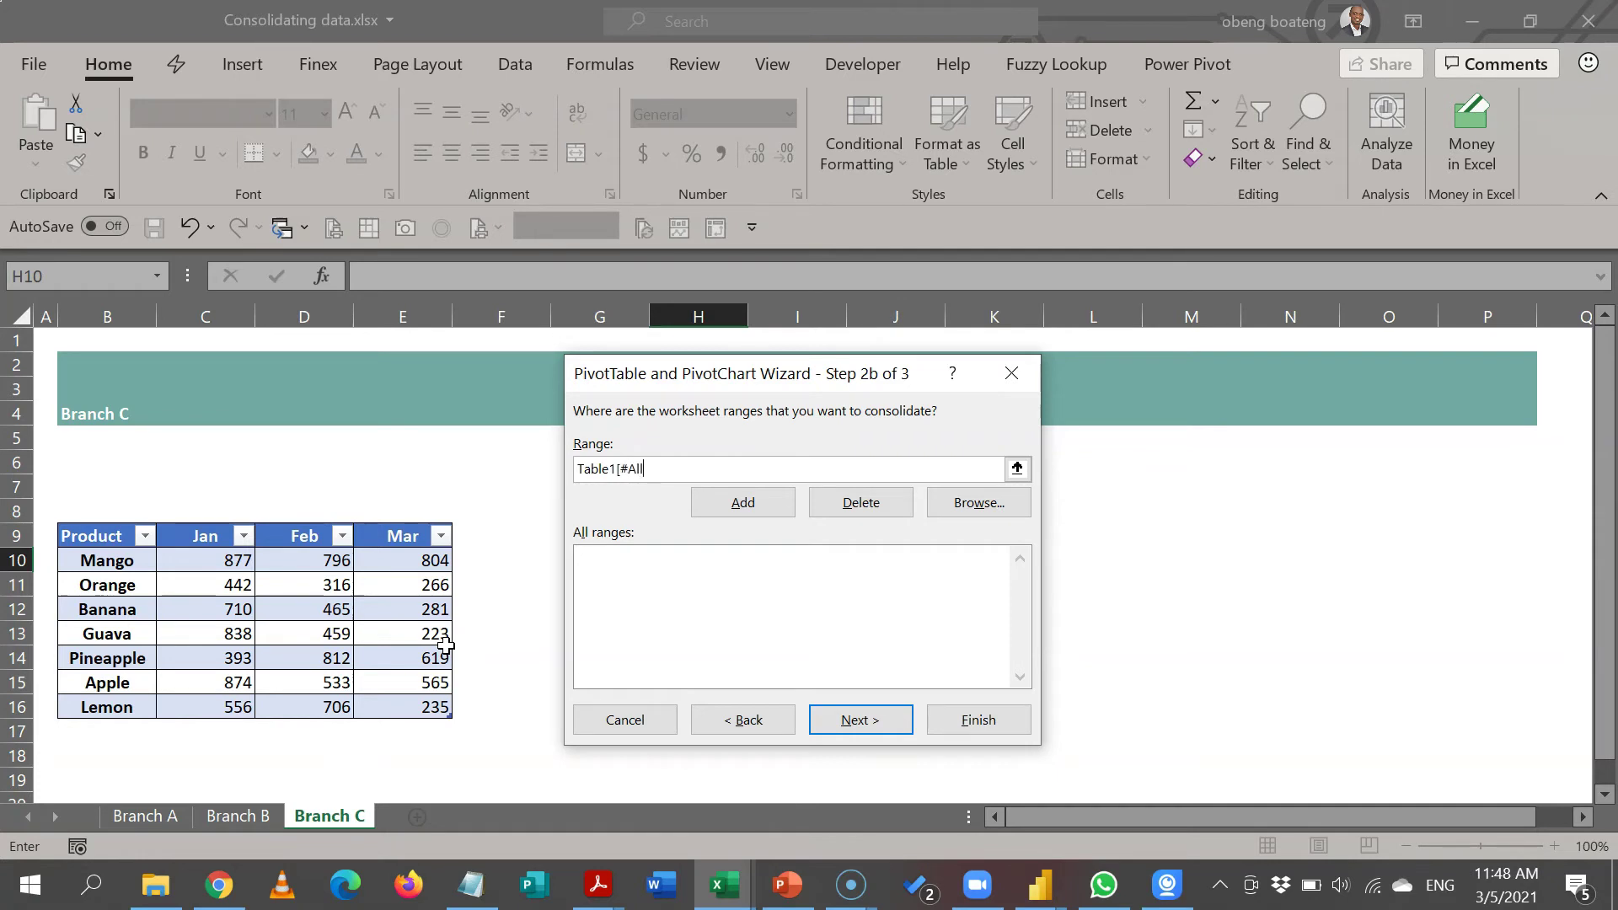
pyautogui.moveTo(670, 475); pyautogui.dragTo(584, 471)
pyautogui.hotkey('ctrl', 'c')
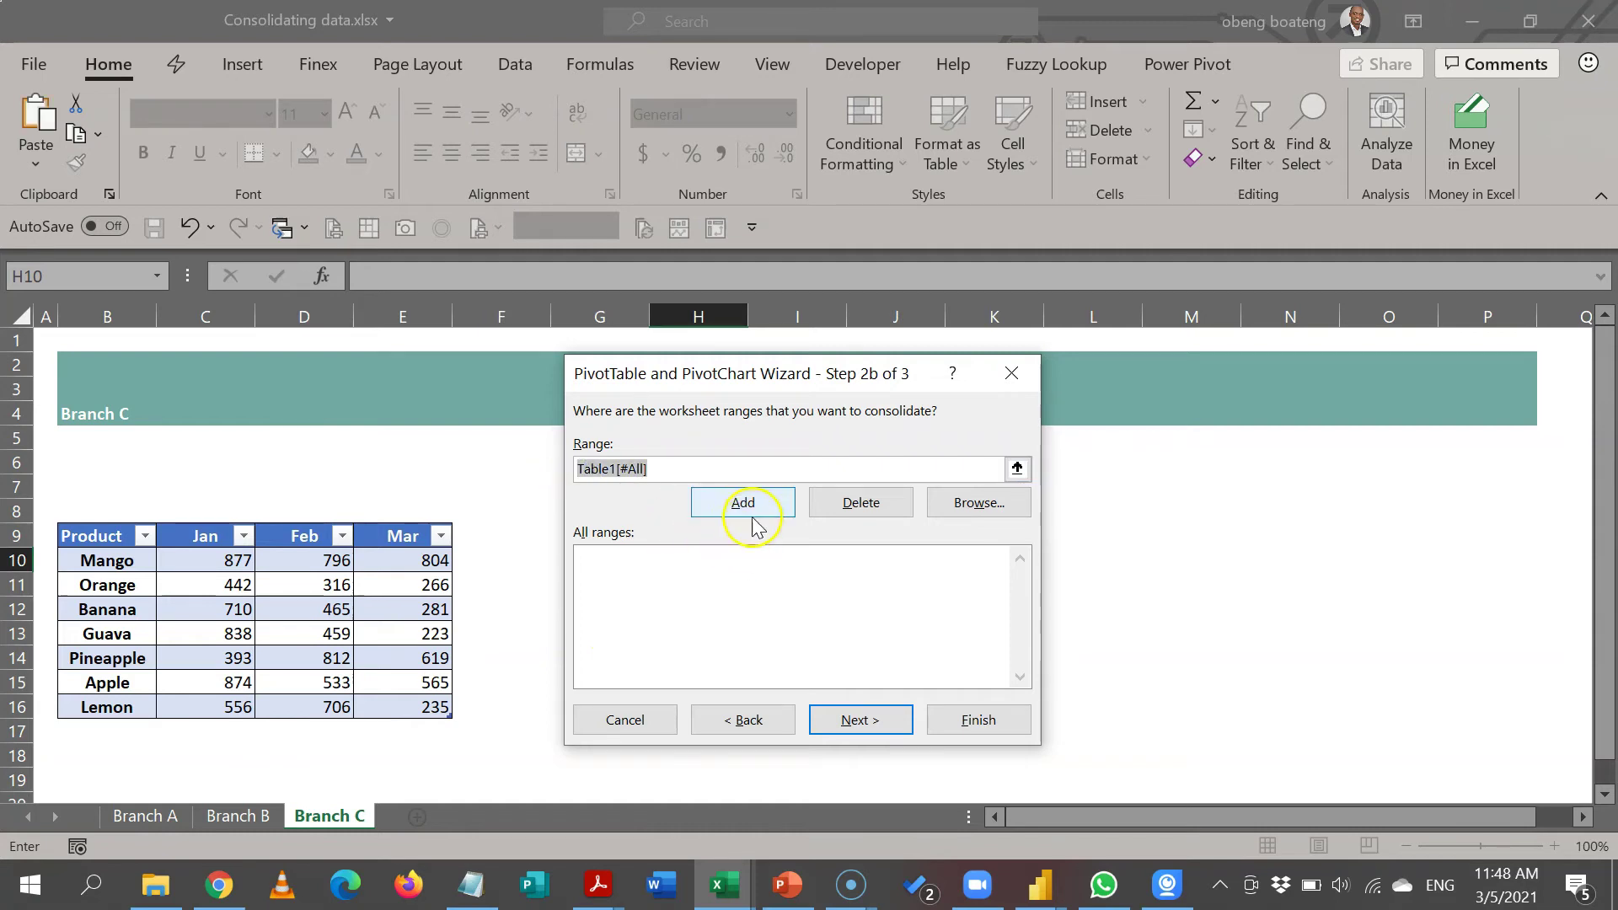
pyautogui.click(750, 506)
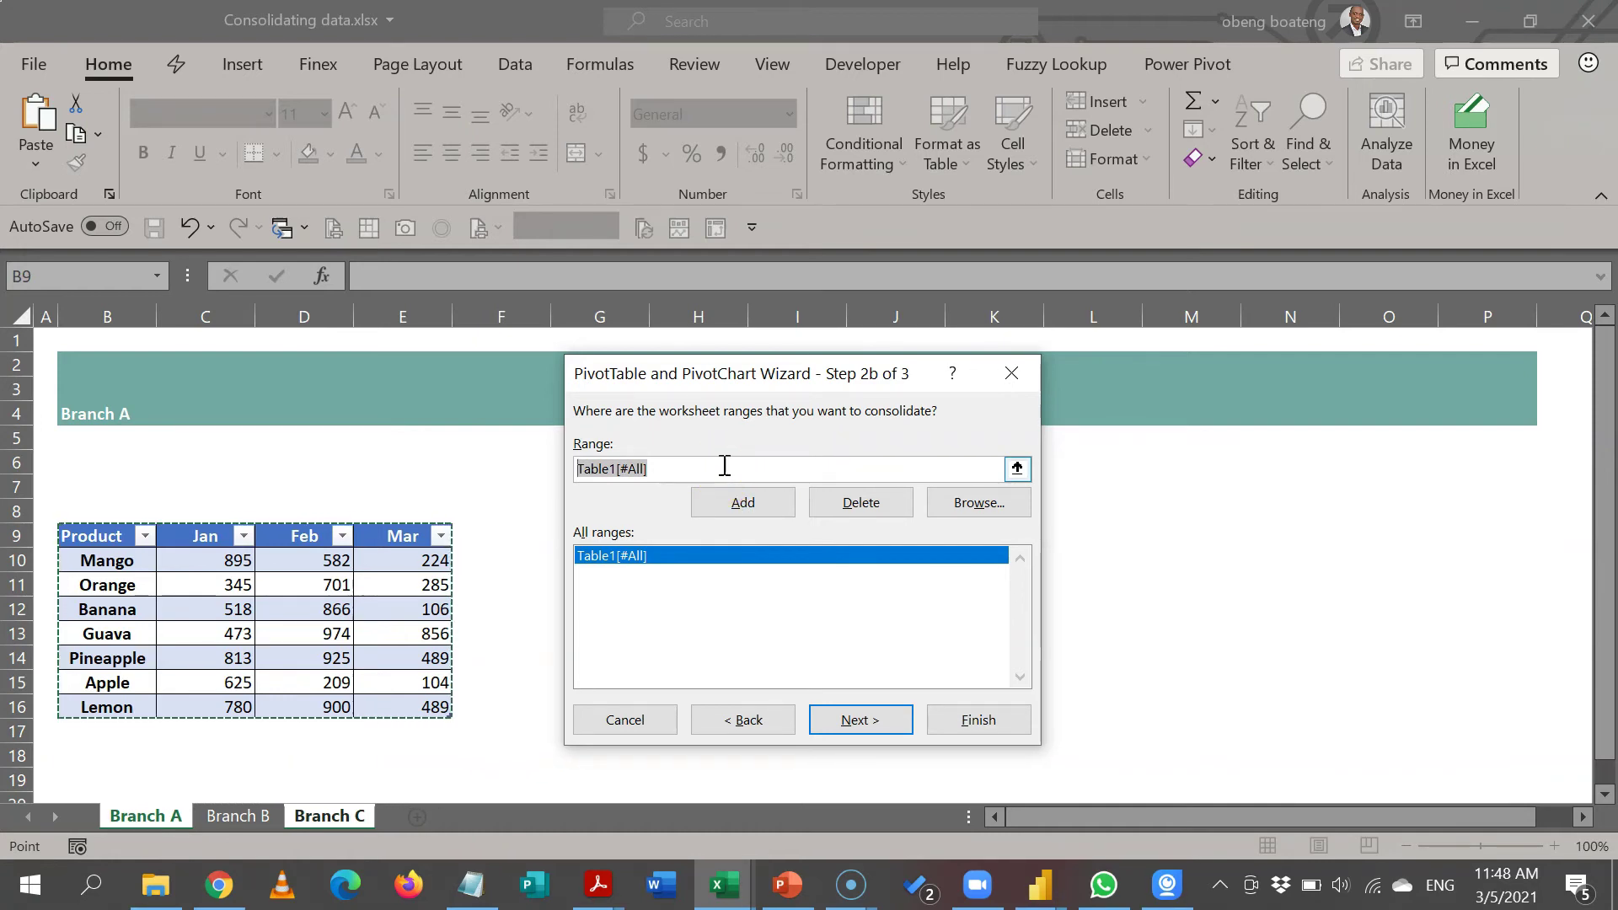
# Add Table2[#All] and Table3[#All] to the wizard's list of ranges to consolidate.
pyautogui.click(724, 465)
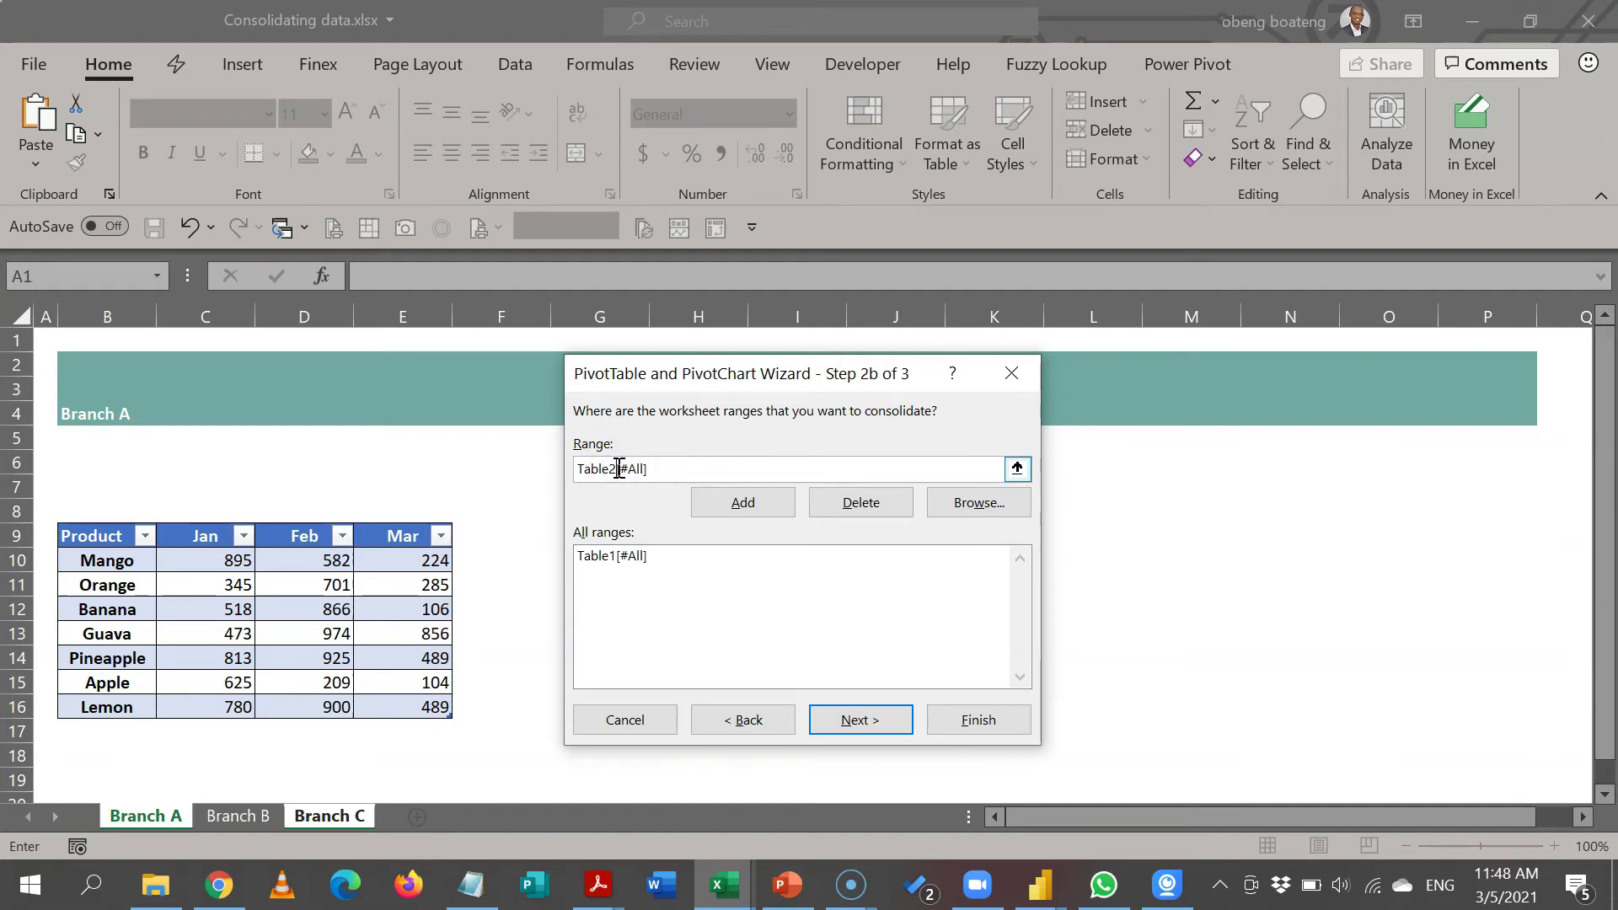
pyautogui.click(729, 504)
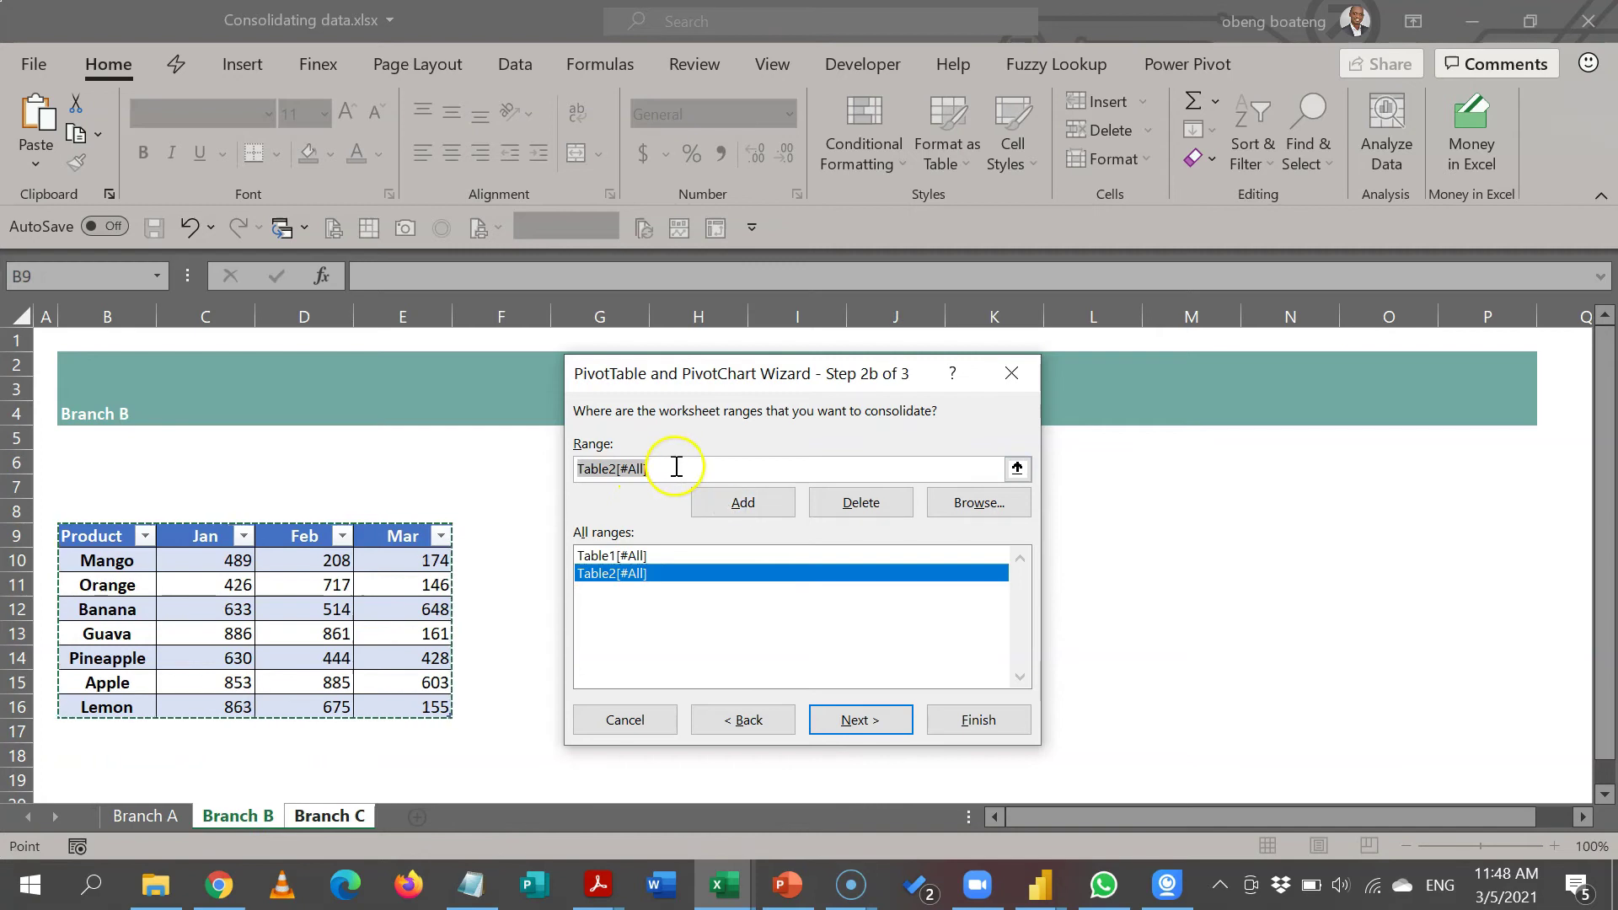
pyautogui.click(623, 467)
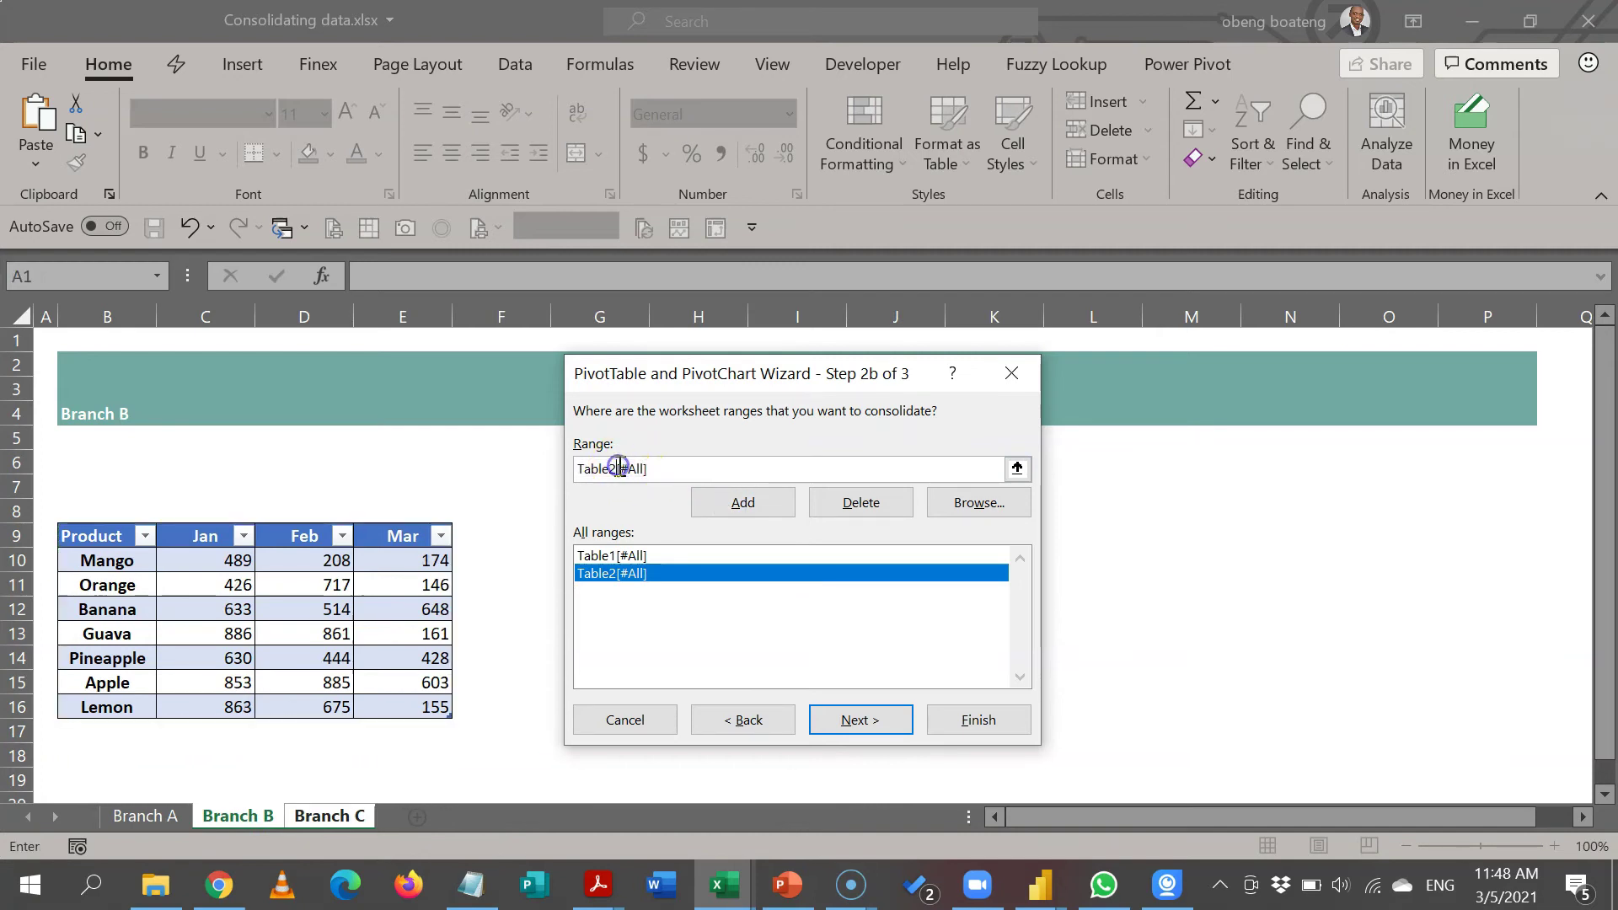
pyautogui.press('BackSpace')
pyautogui.write('3')
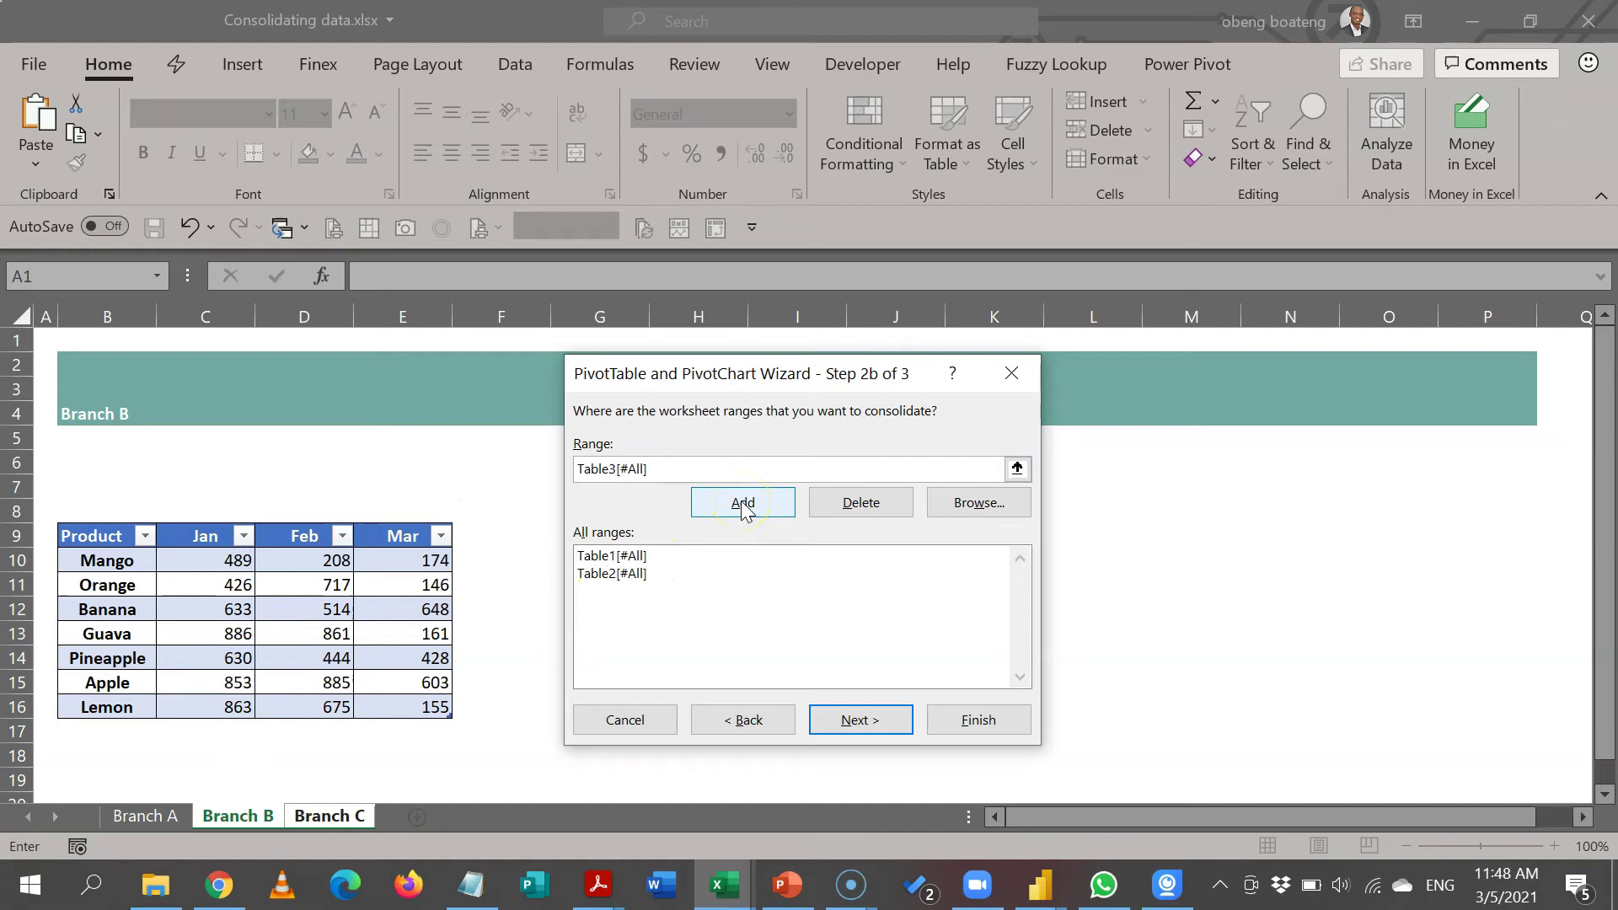
pyautogui.click(743, 504)
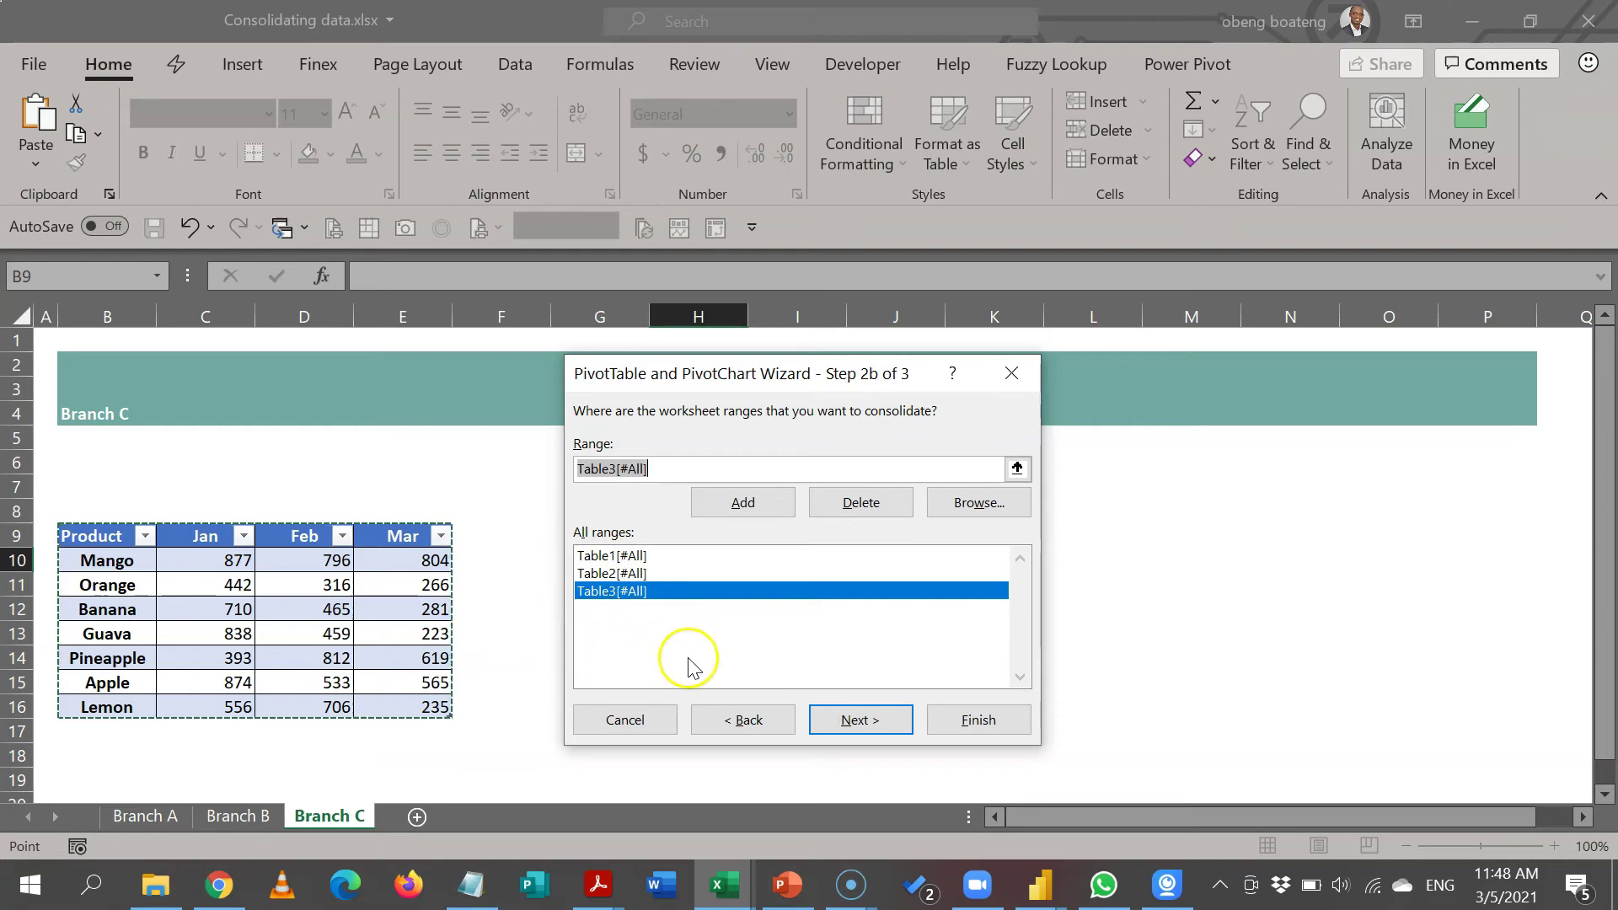
# Create the PivotTable on the existing Branch C worksheet at $H$10 and close the PivotTable Fields pane.
pyautogui.click(849, 719)
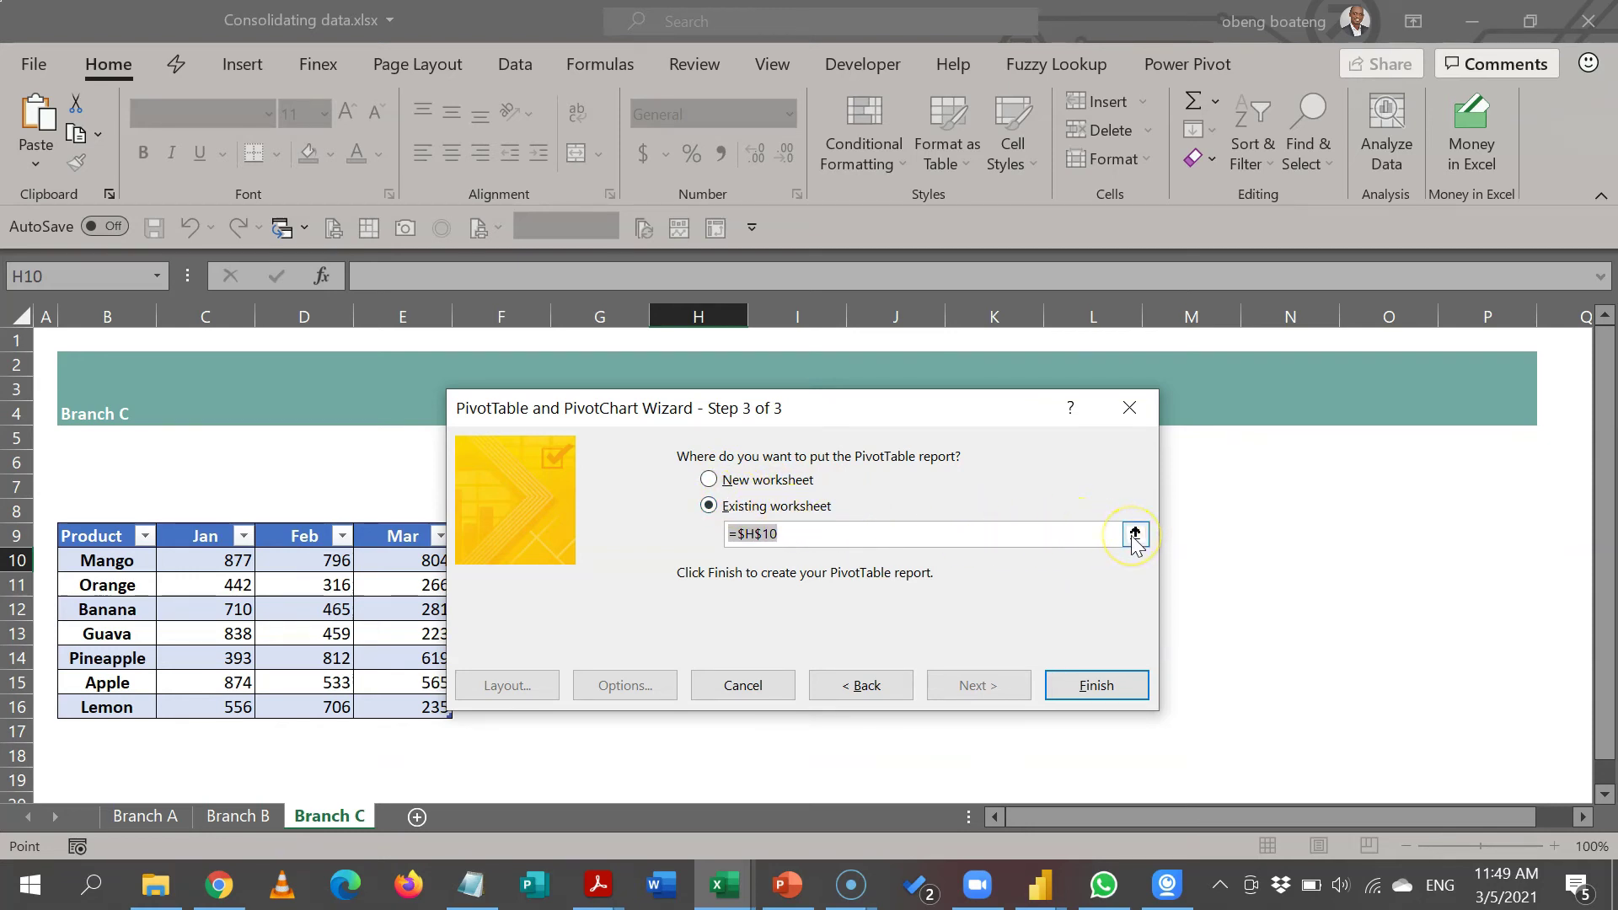
pyautogui.click(1098, 685)
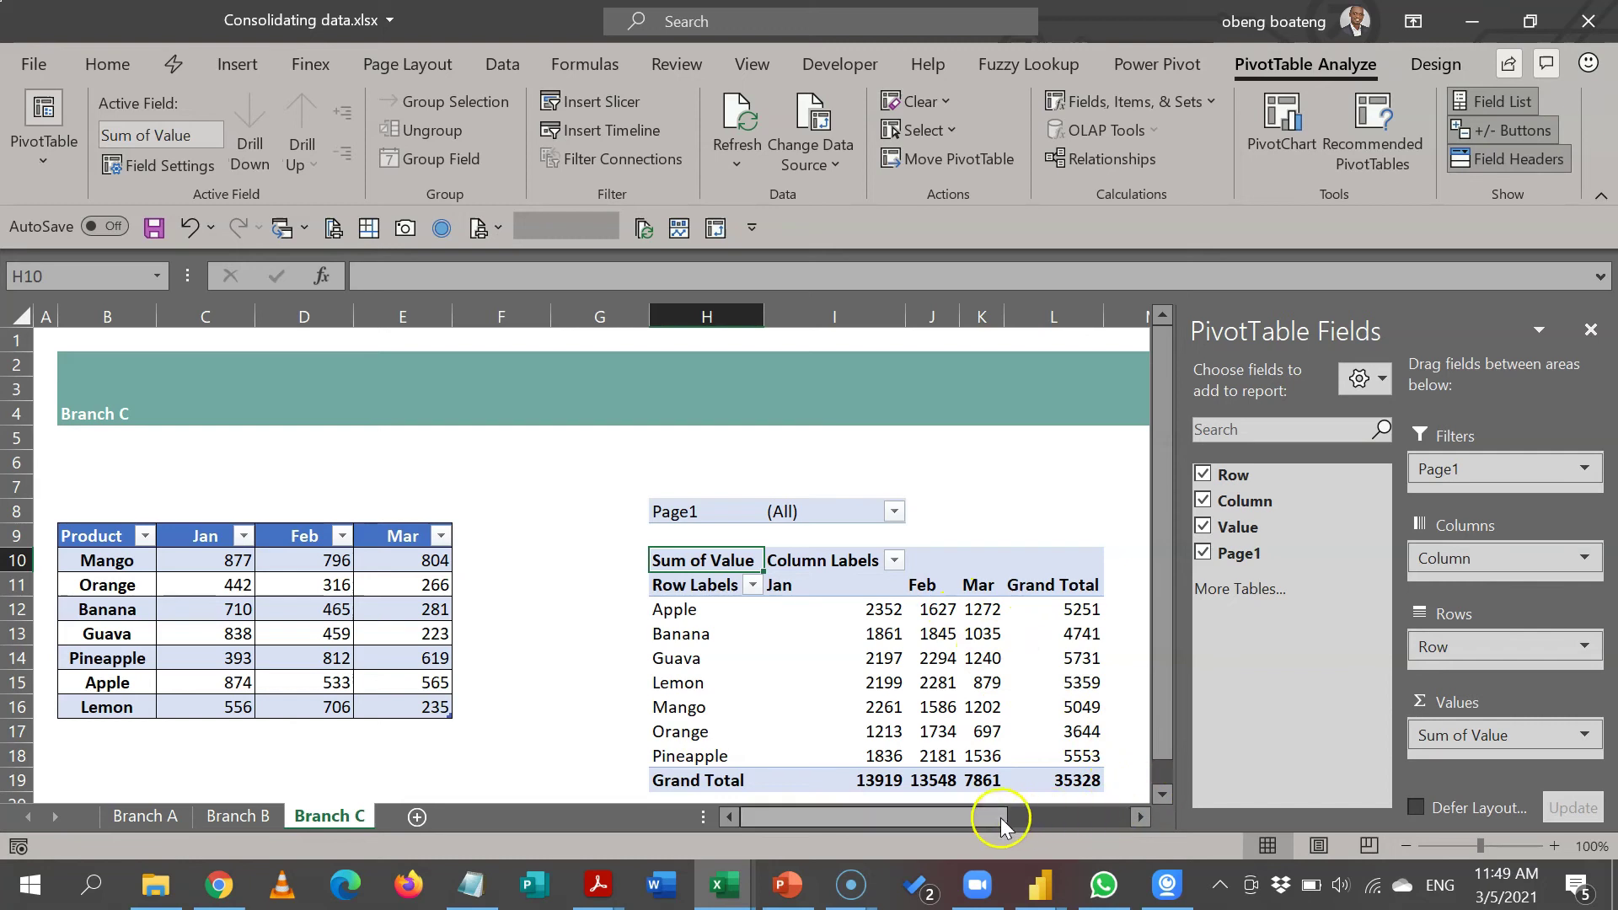
pyautogui.moveTo(995, 818); pyautogui.dragTo(1035, 821)
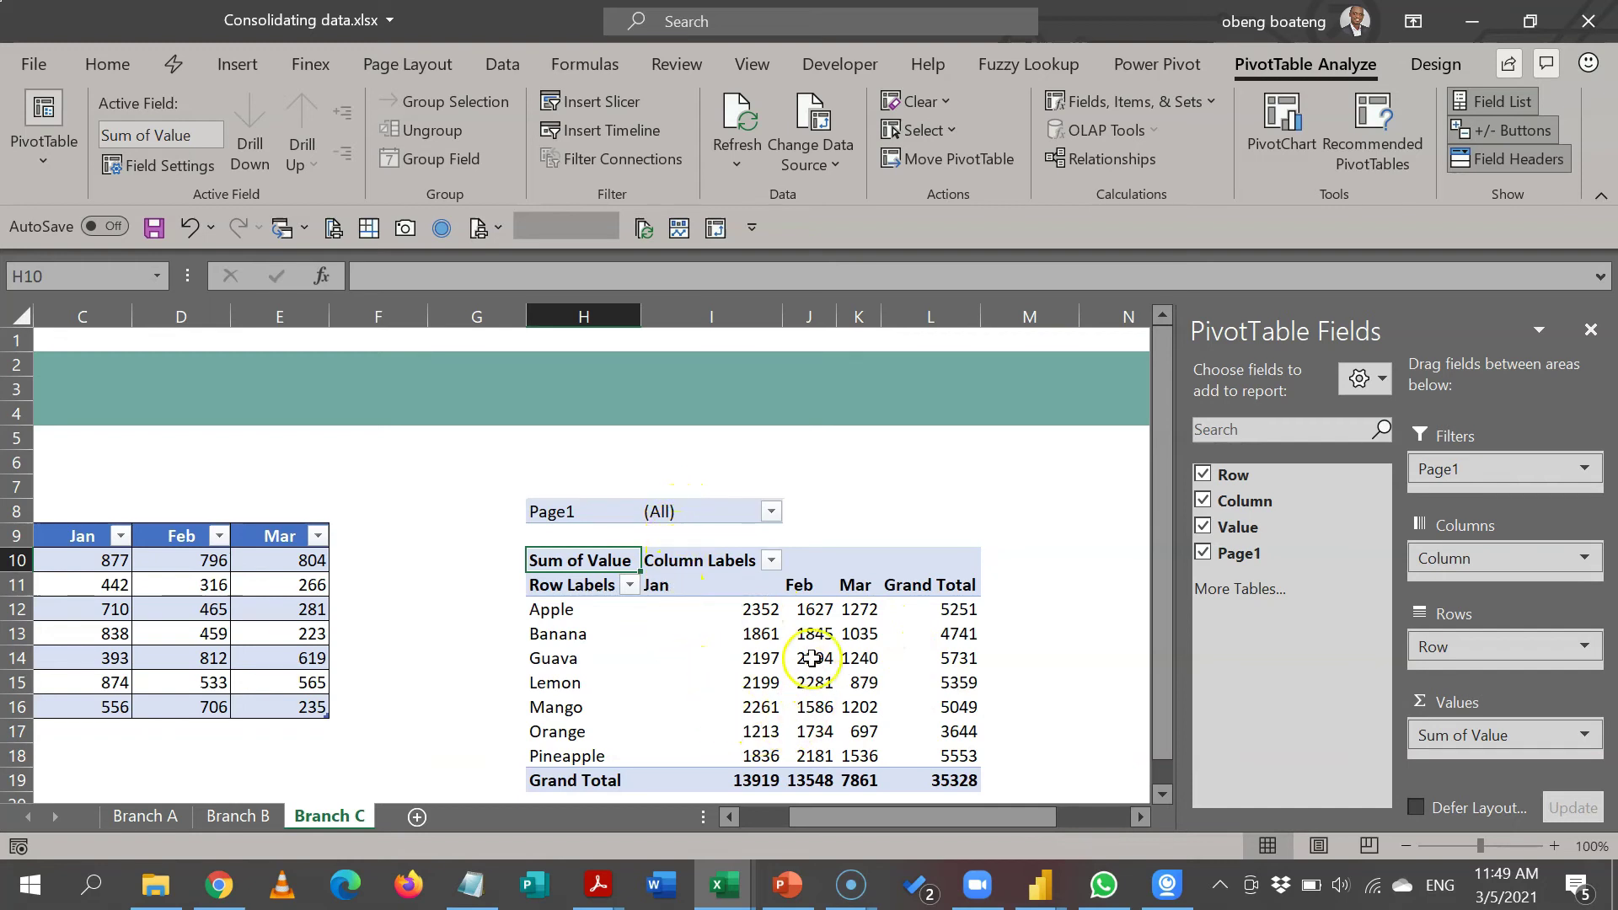
pyautogui.click(729, 608)
pyautogui.moveTo(729, 608); pyautogui.dragTo(841, 756)
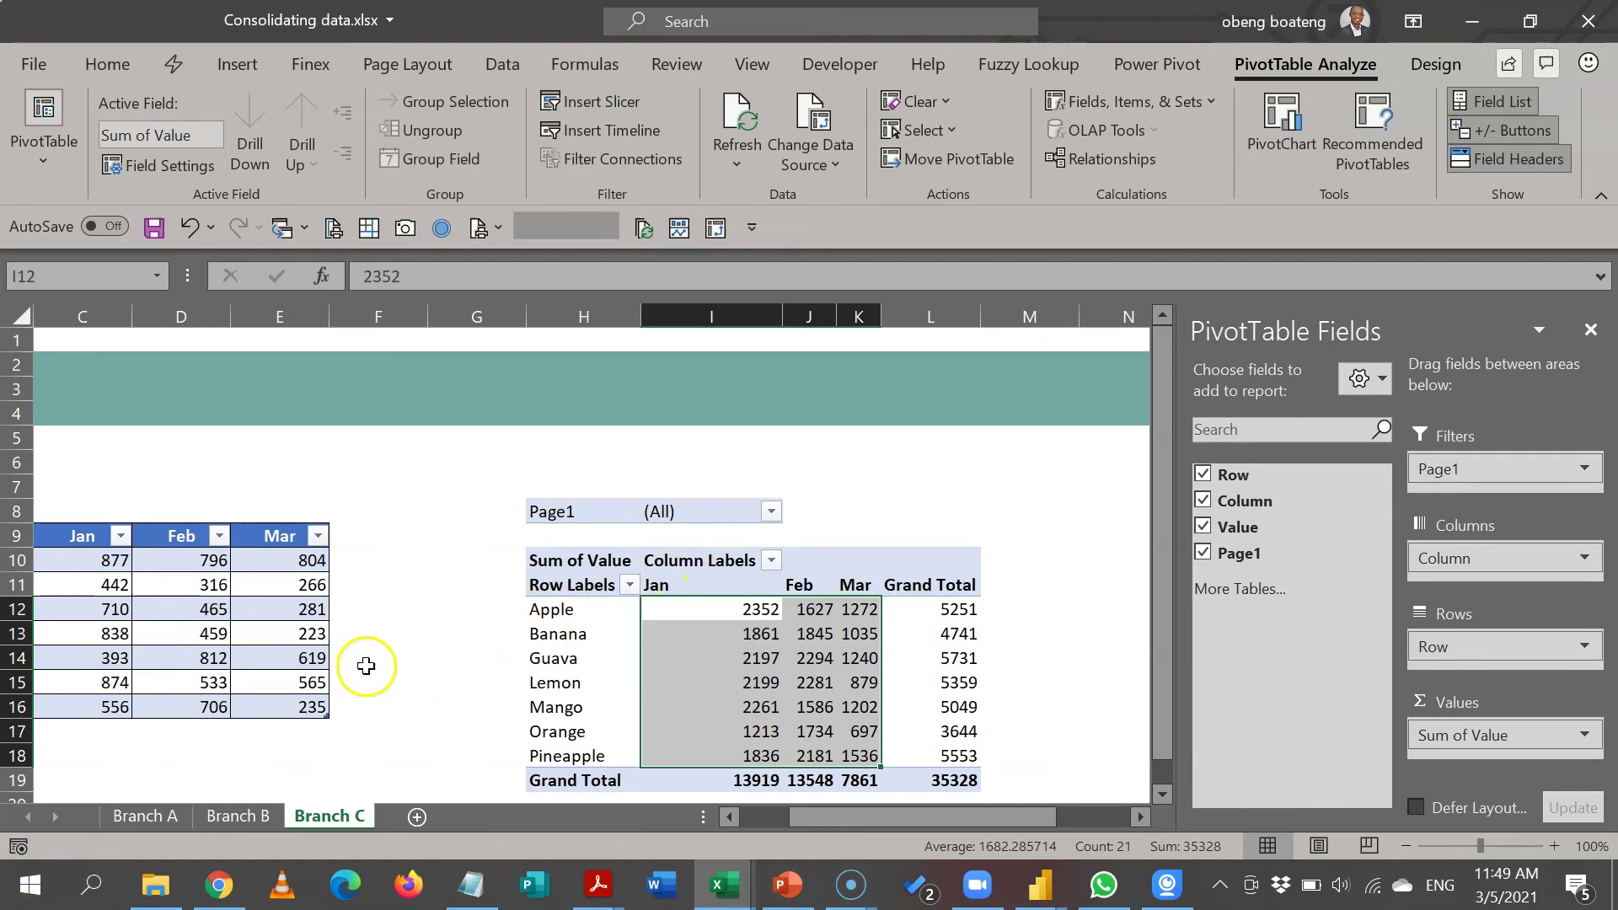
pyautogui.click(730, 816)
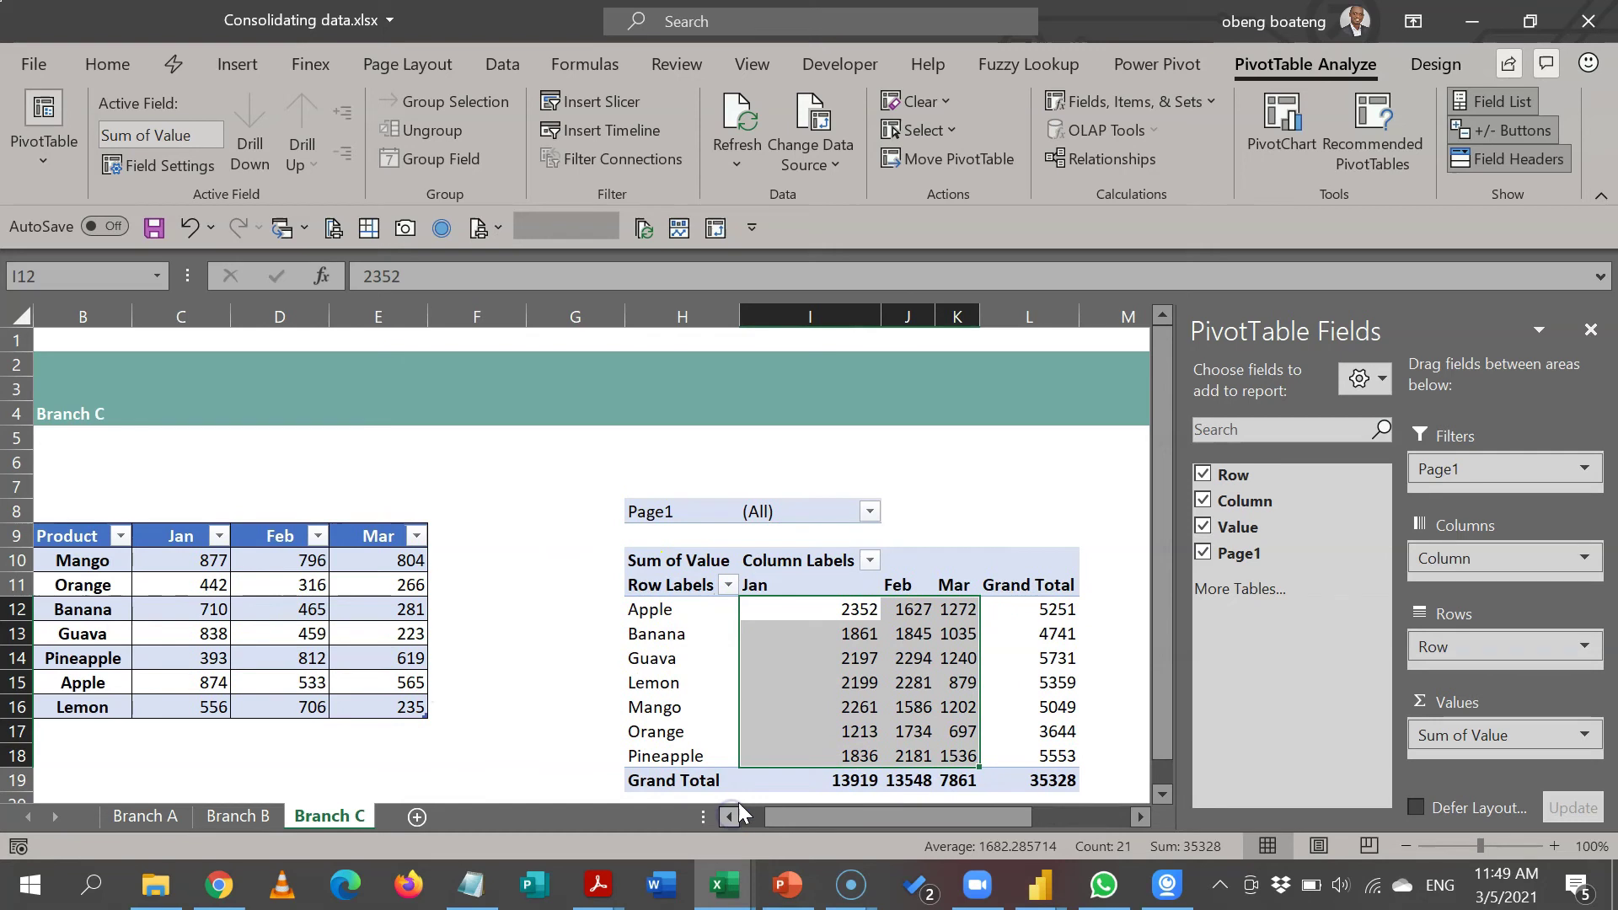
pyautogui.click(1592, 330)
pyautogui.click(996, 816)
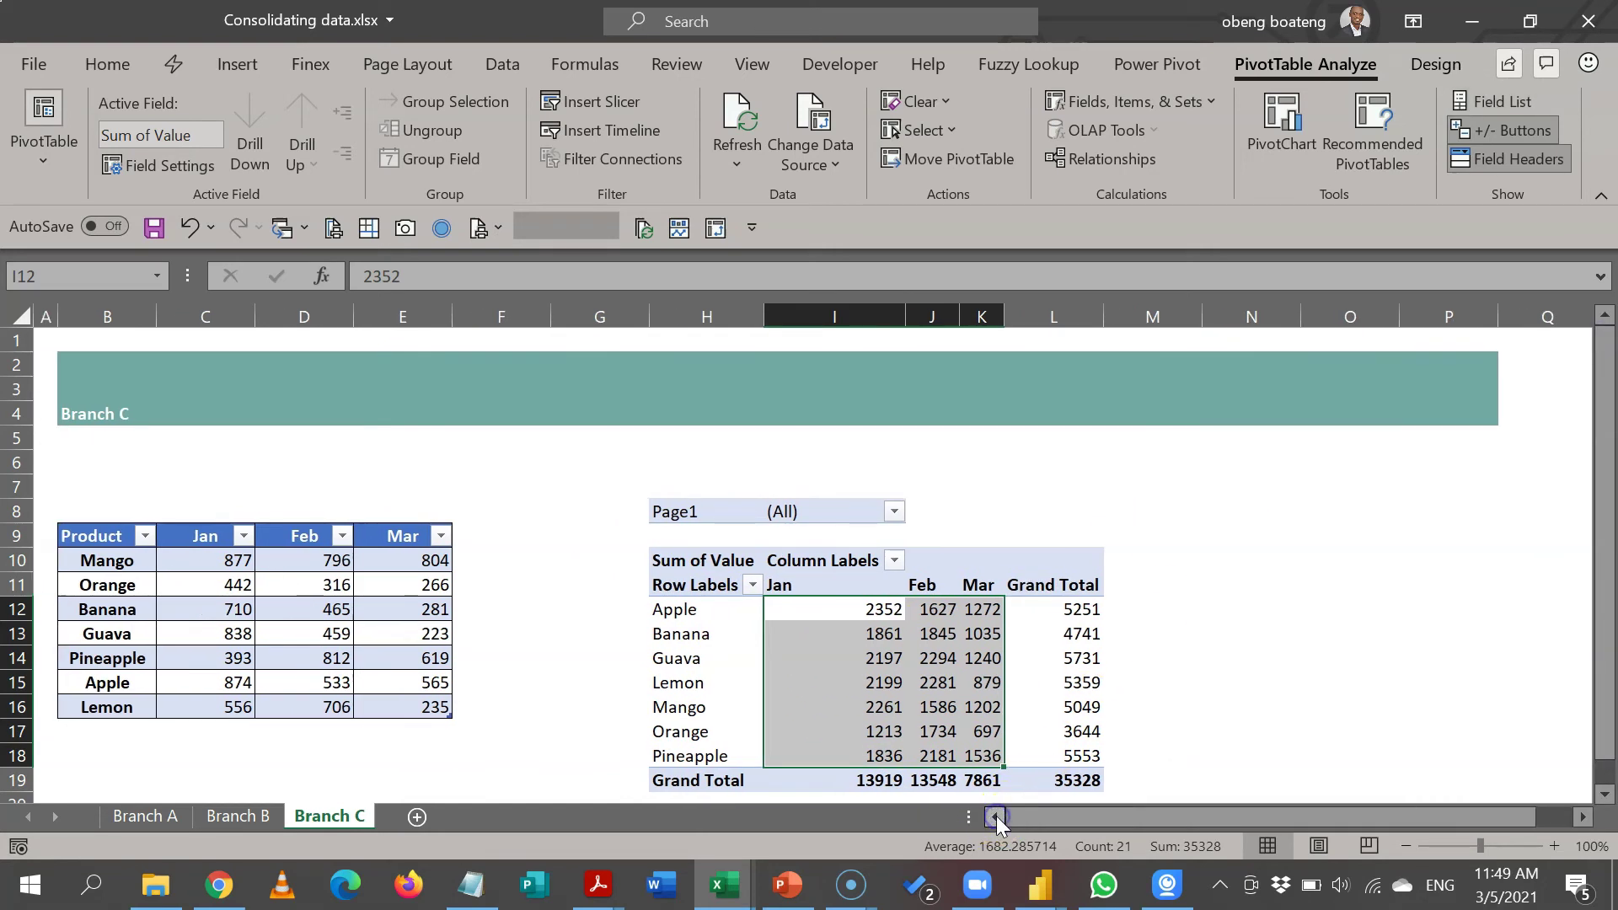
# Filter the PivotTable's Page1 field to Item3 to view only that branch, and restore the filter to (All).
pyautogui.click(894, 512)
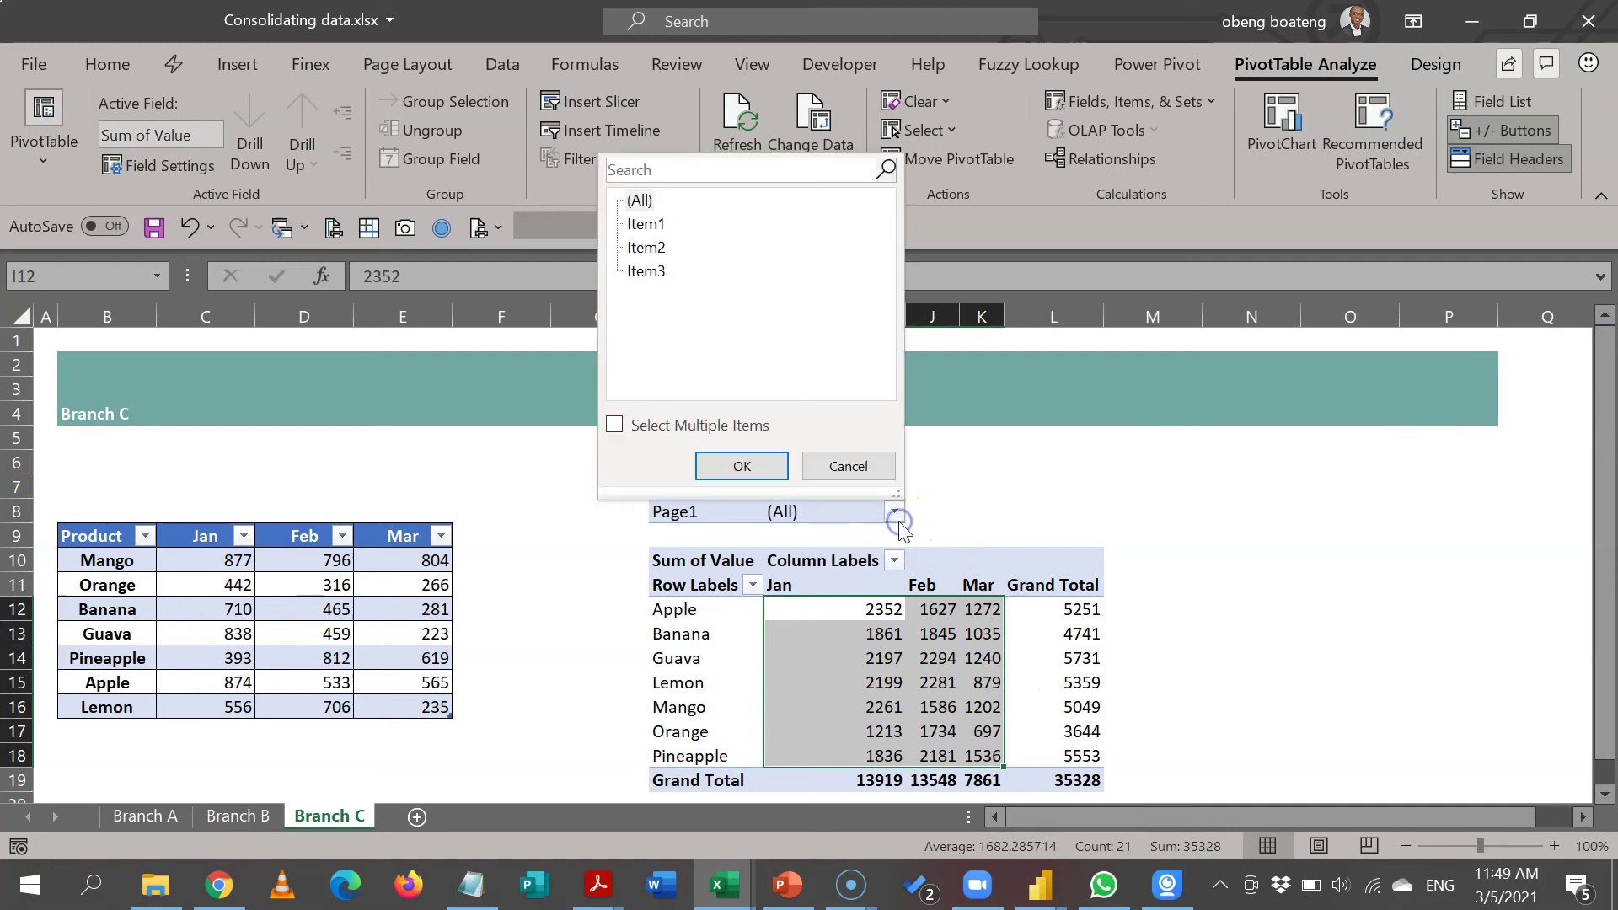
pyautogui.click(646, 271)
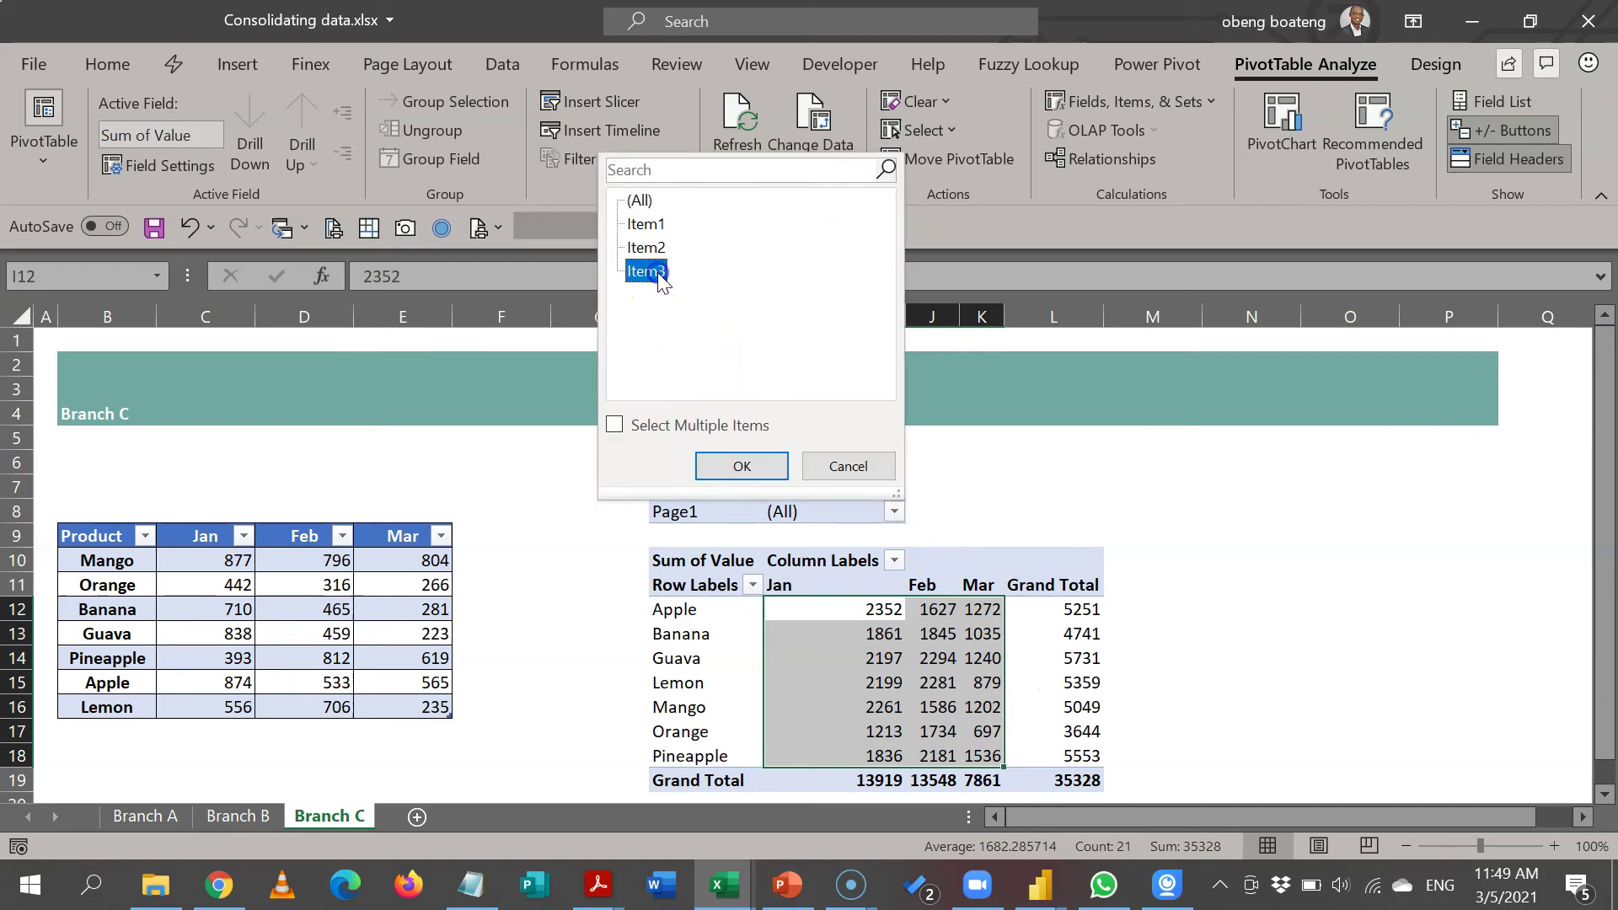
pyautogui.click(723, 456)
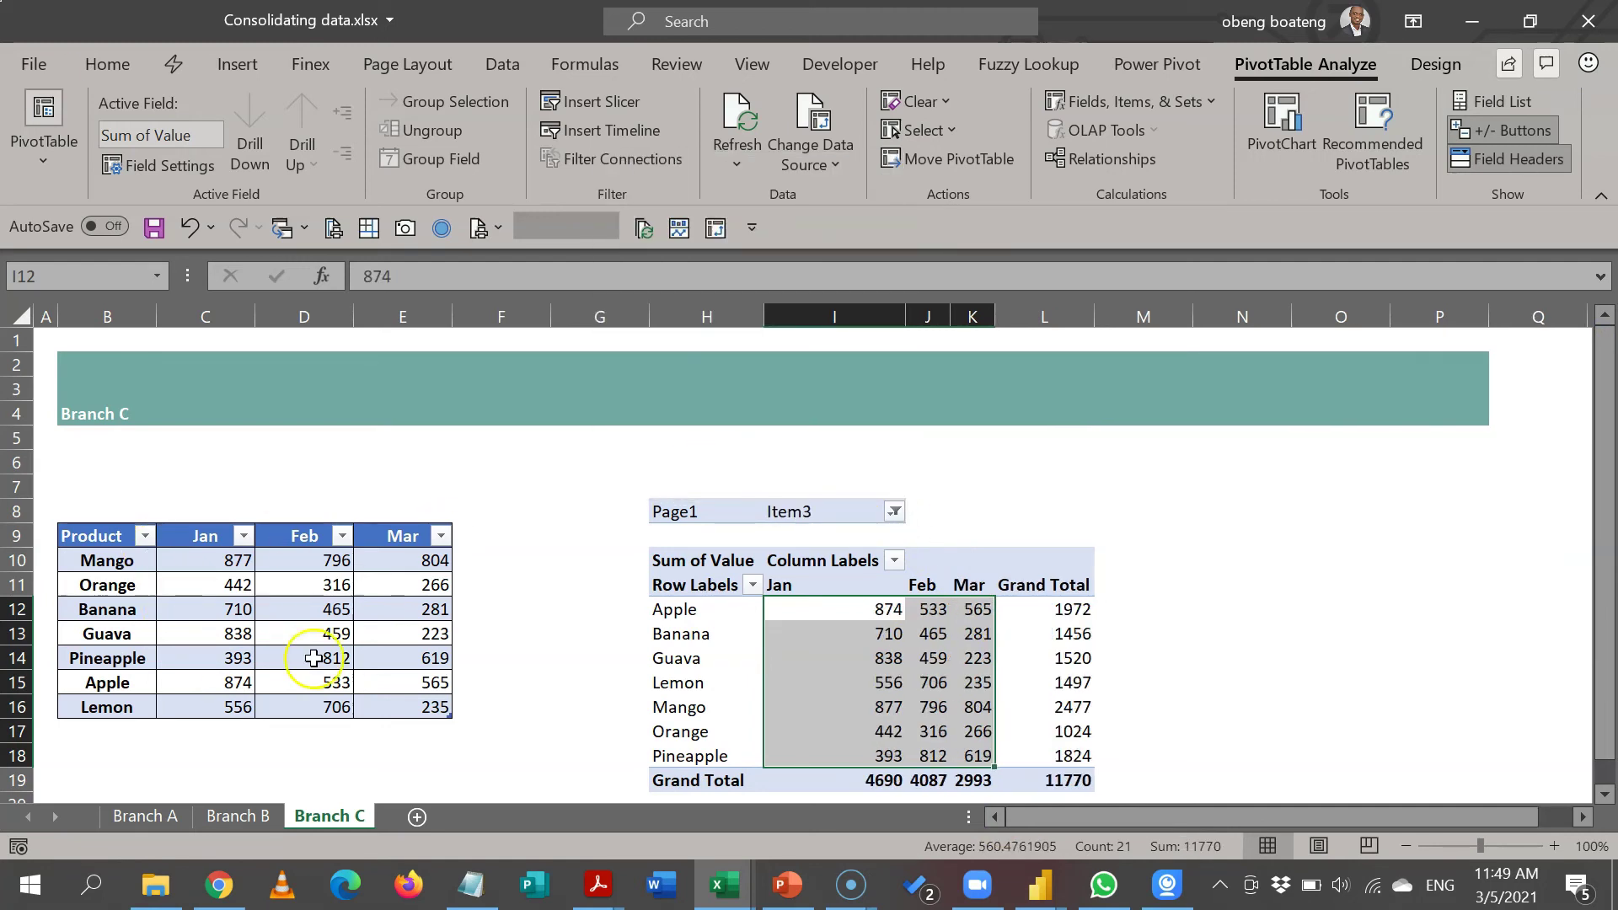
pyautogui.click(894, 512)
pyautogui.click(642, 200)
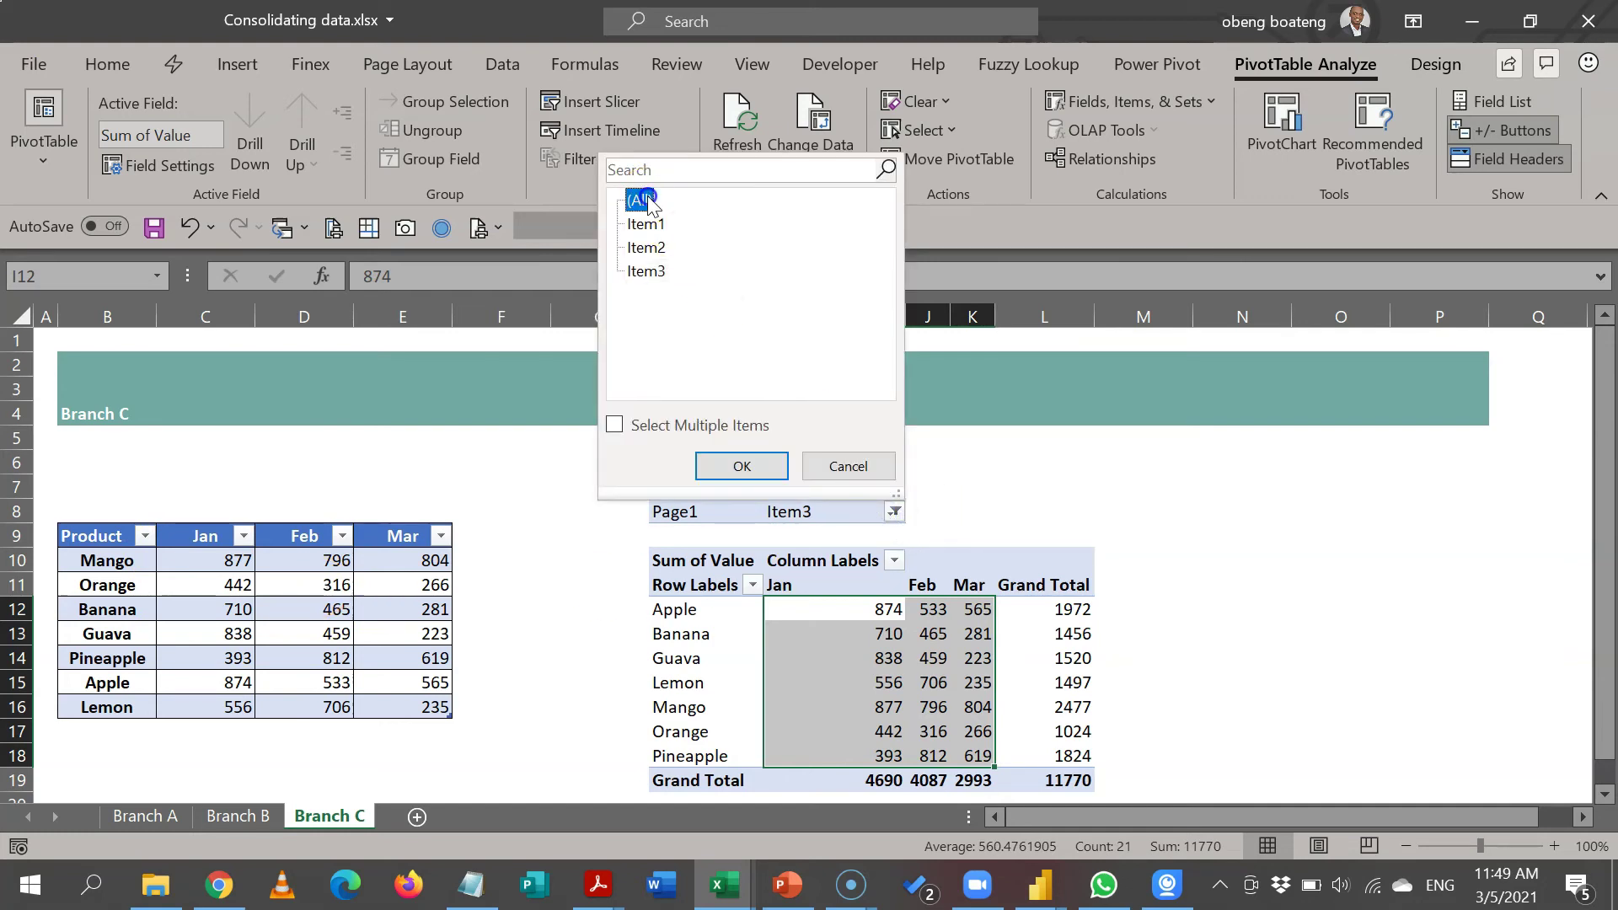
pyautogui.click(750, 464)
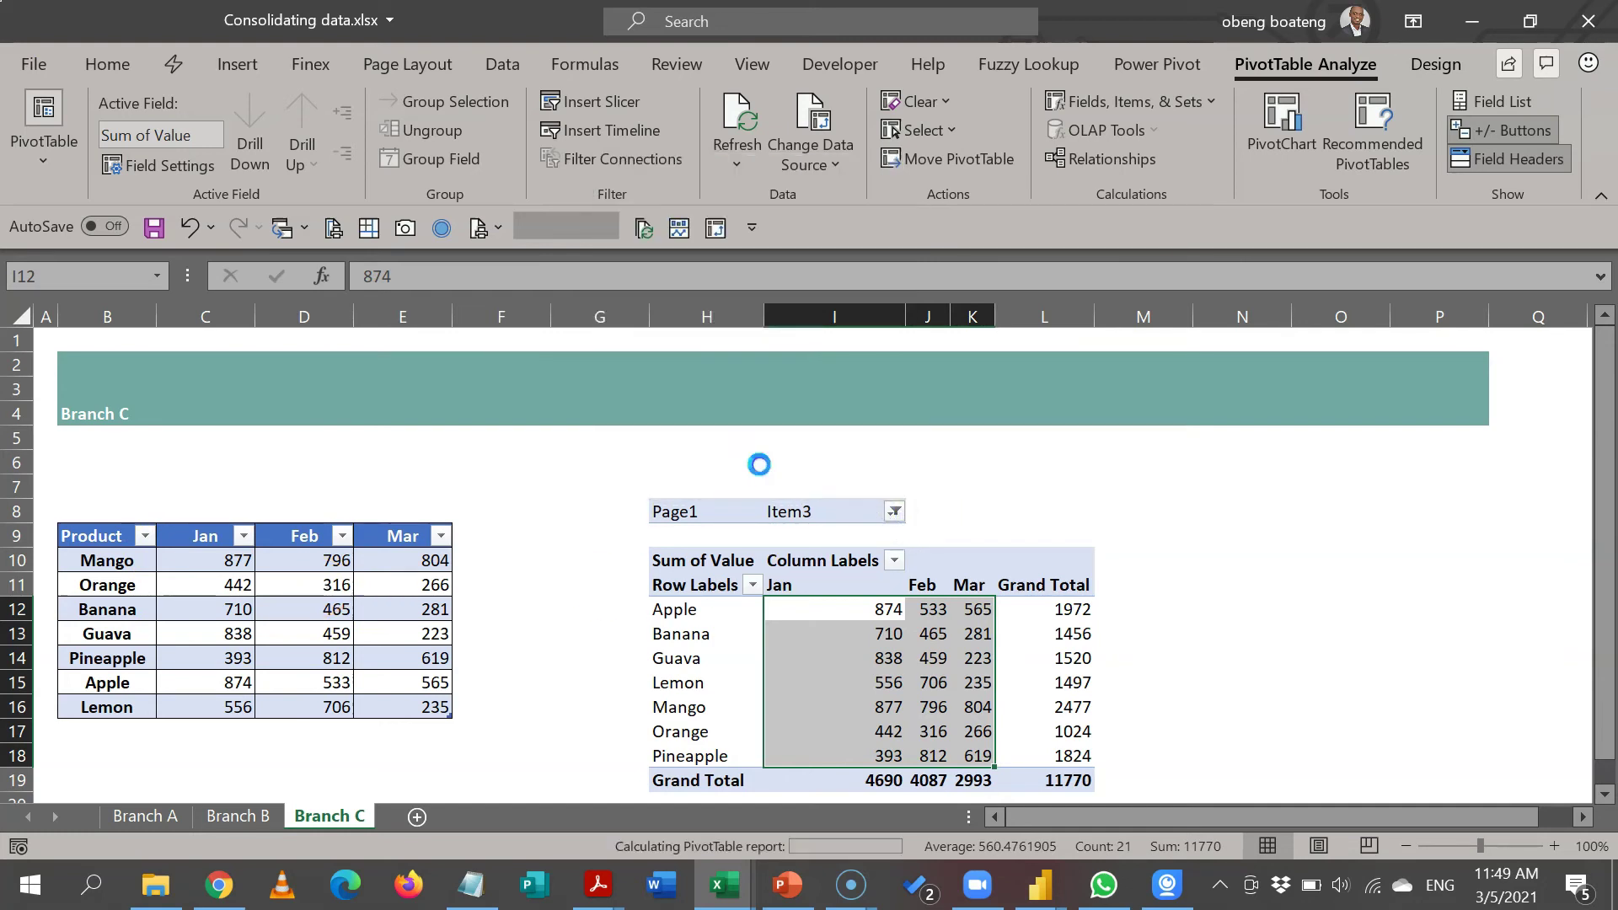
# Turn off the PivotTable's grand totals for both rows and columns.
pyautogui.click(811, 631)
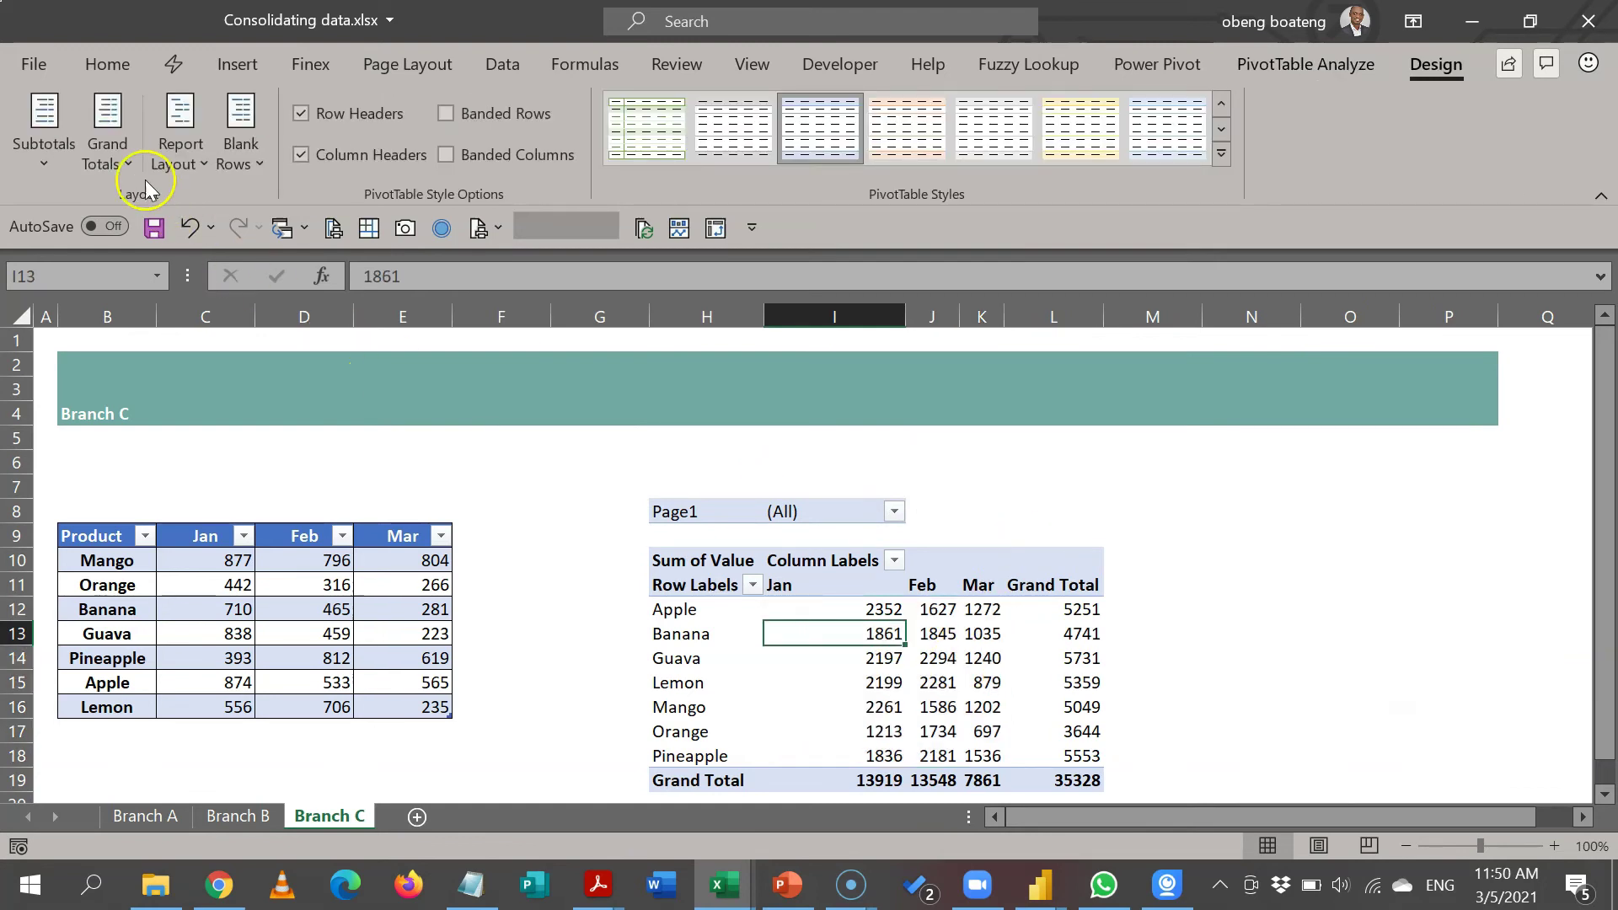
pyautogui.click(115, 162)
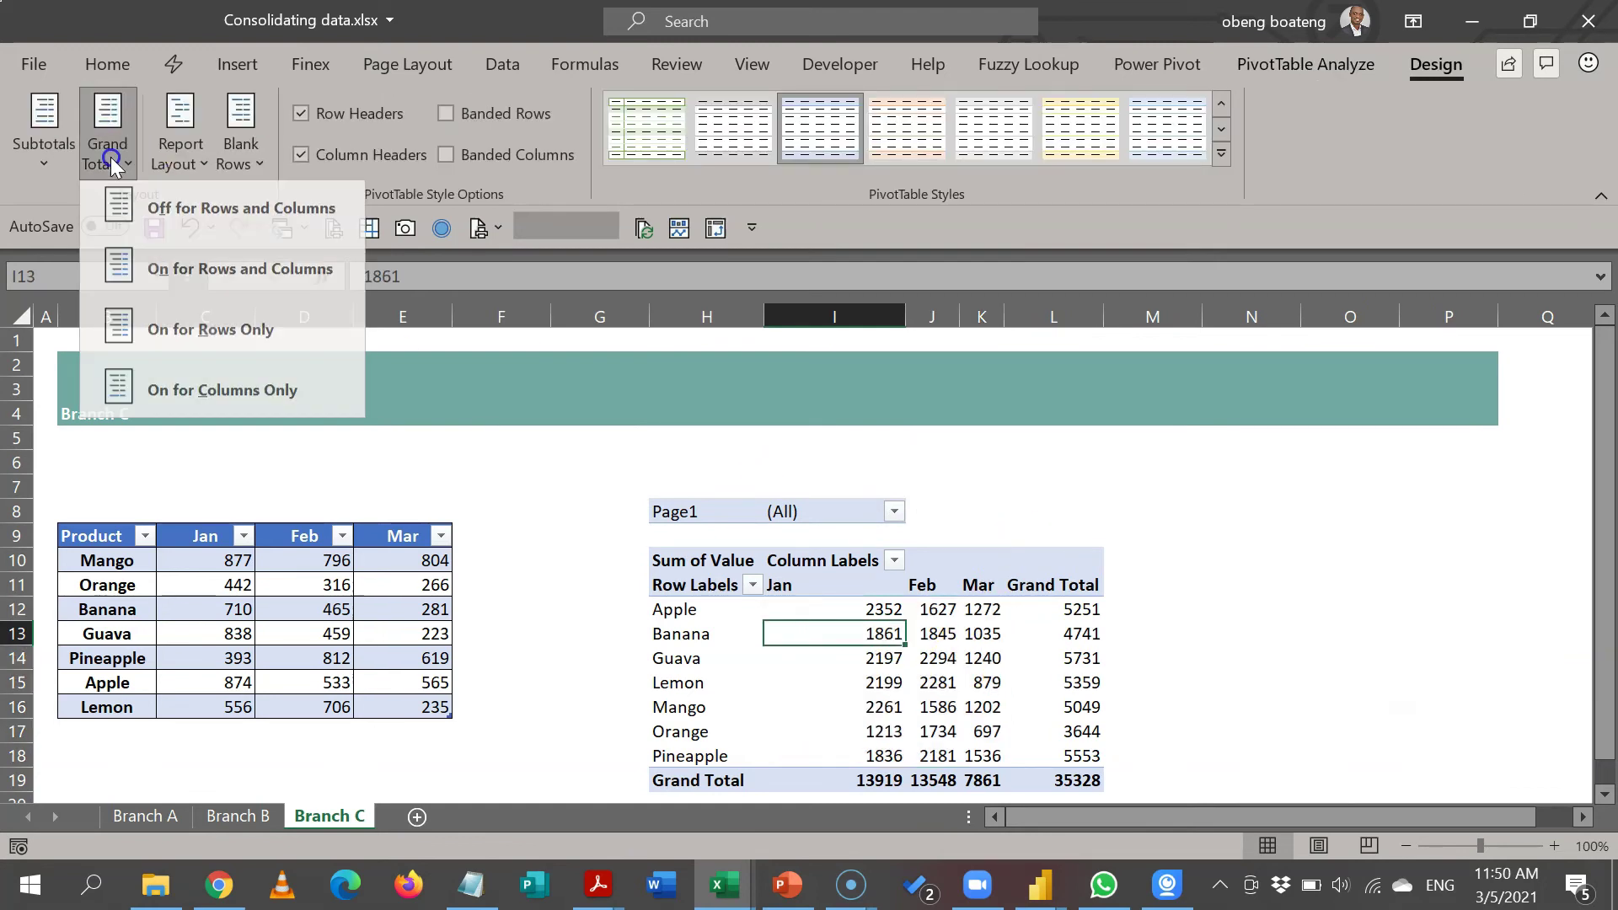
pyautogui.click(169, 210)
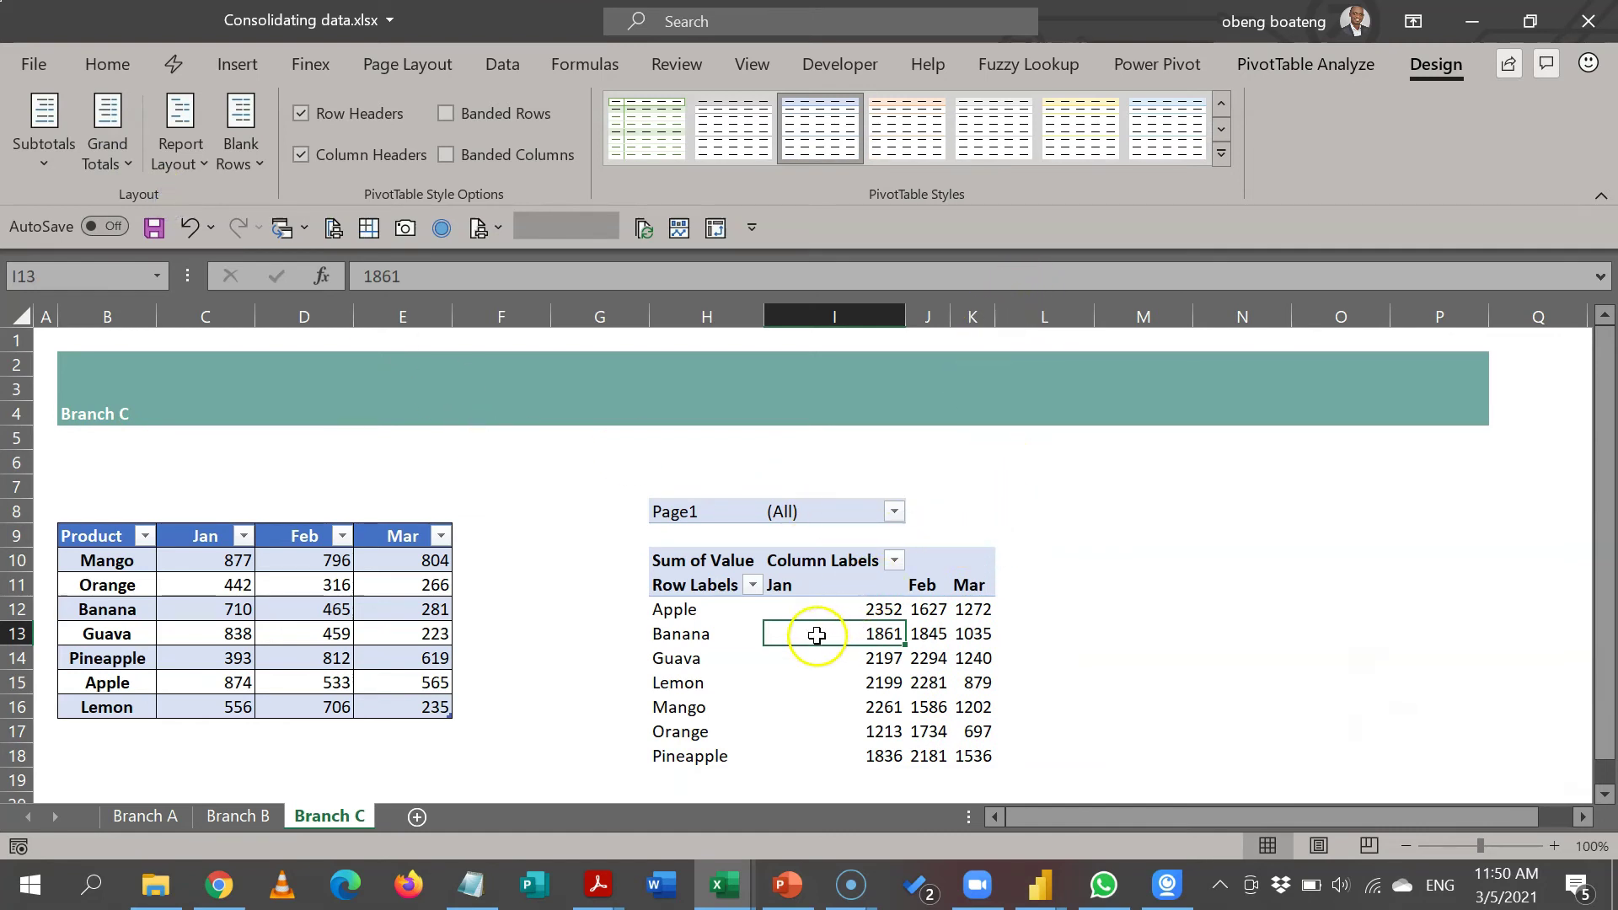
pyautogui.moveTo(893, 658)
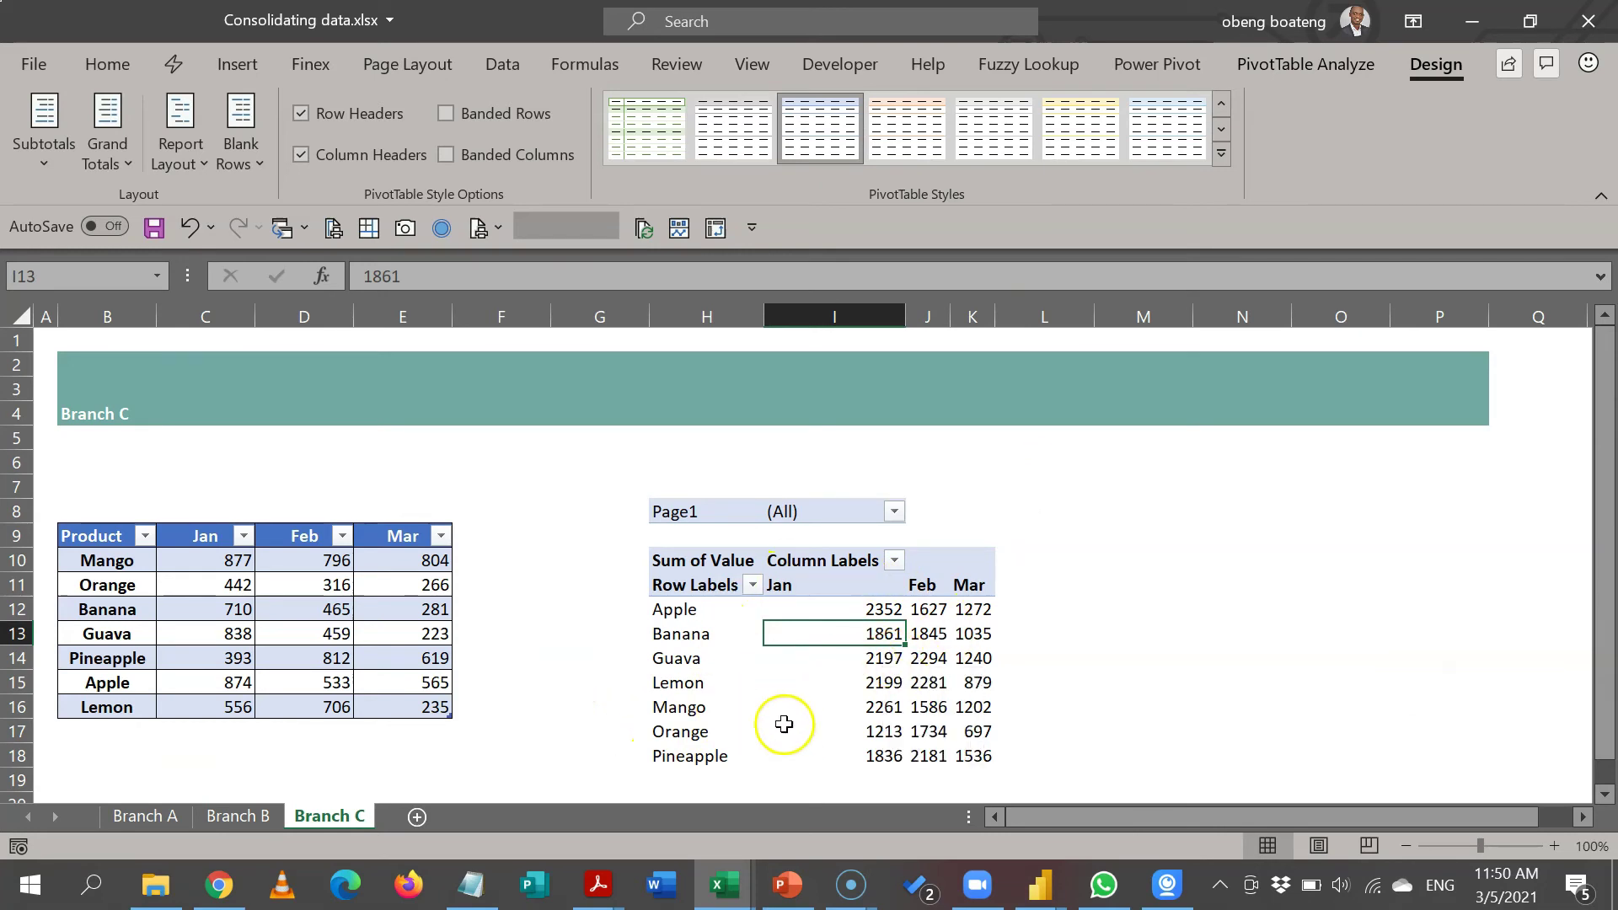
# Add a Pear row below Lemon in the Branch C table with Jan 120, Feb 115 and Mar 122.
pyautogui.click(132, 733)
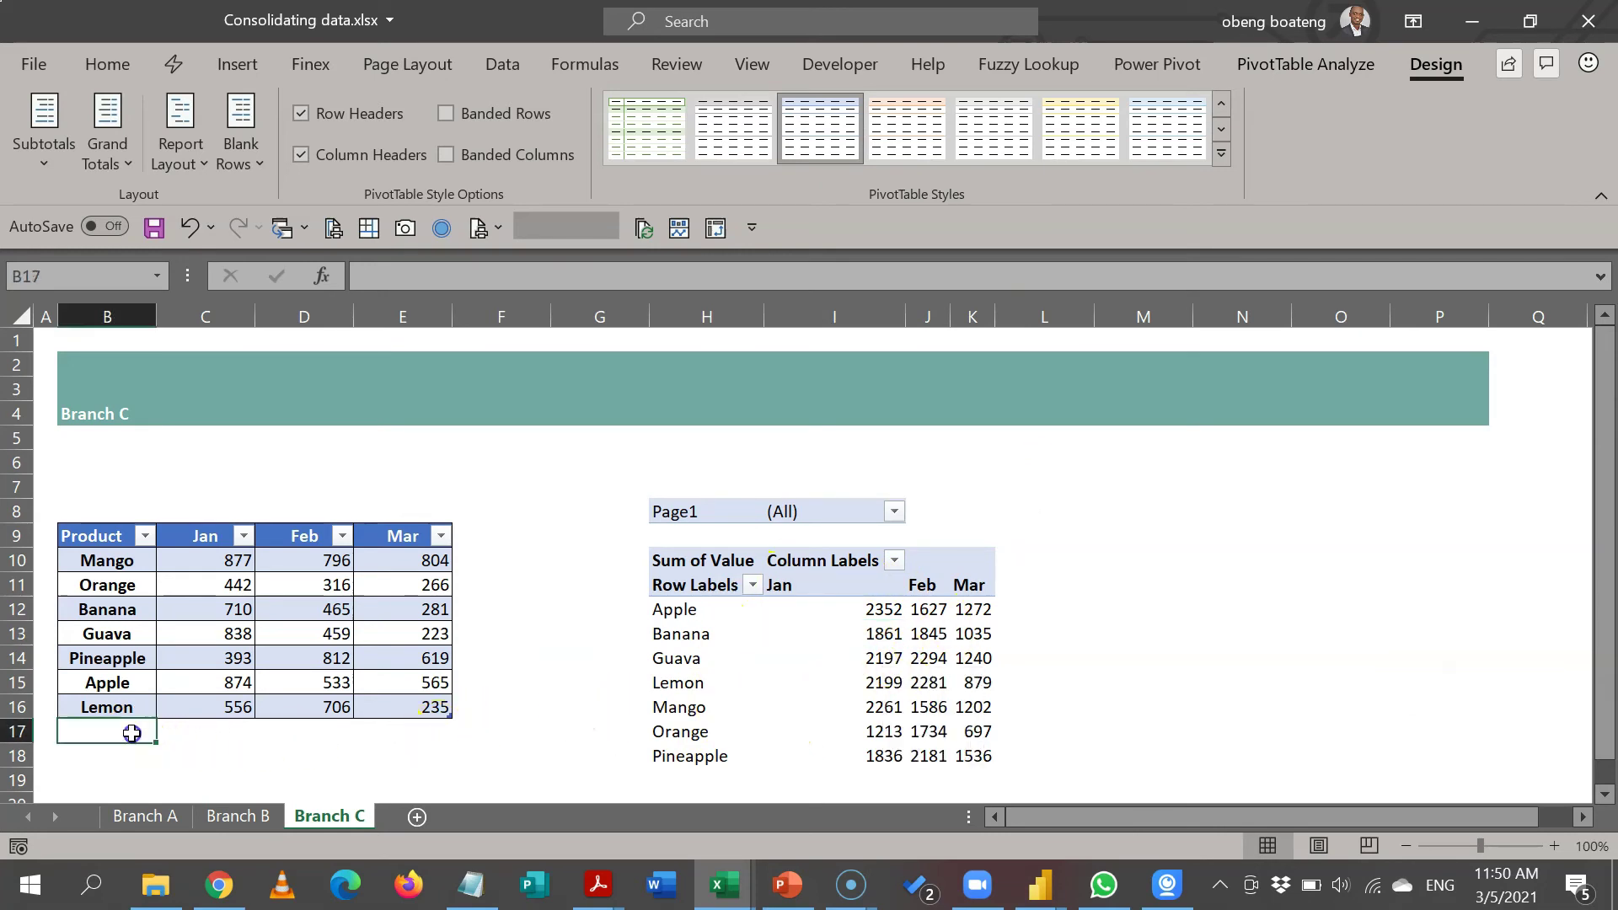
pyautogui.write('Pear')
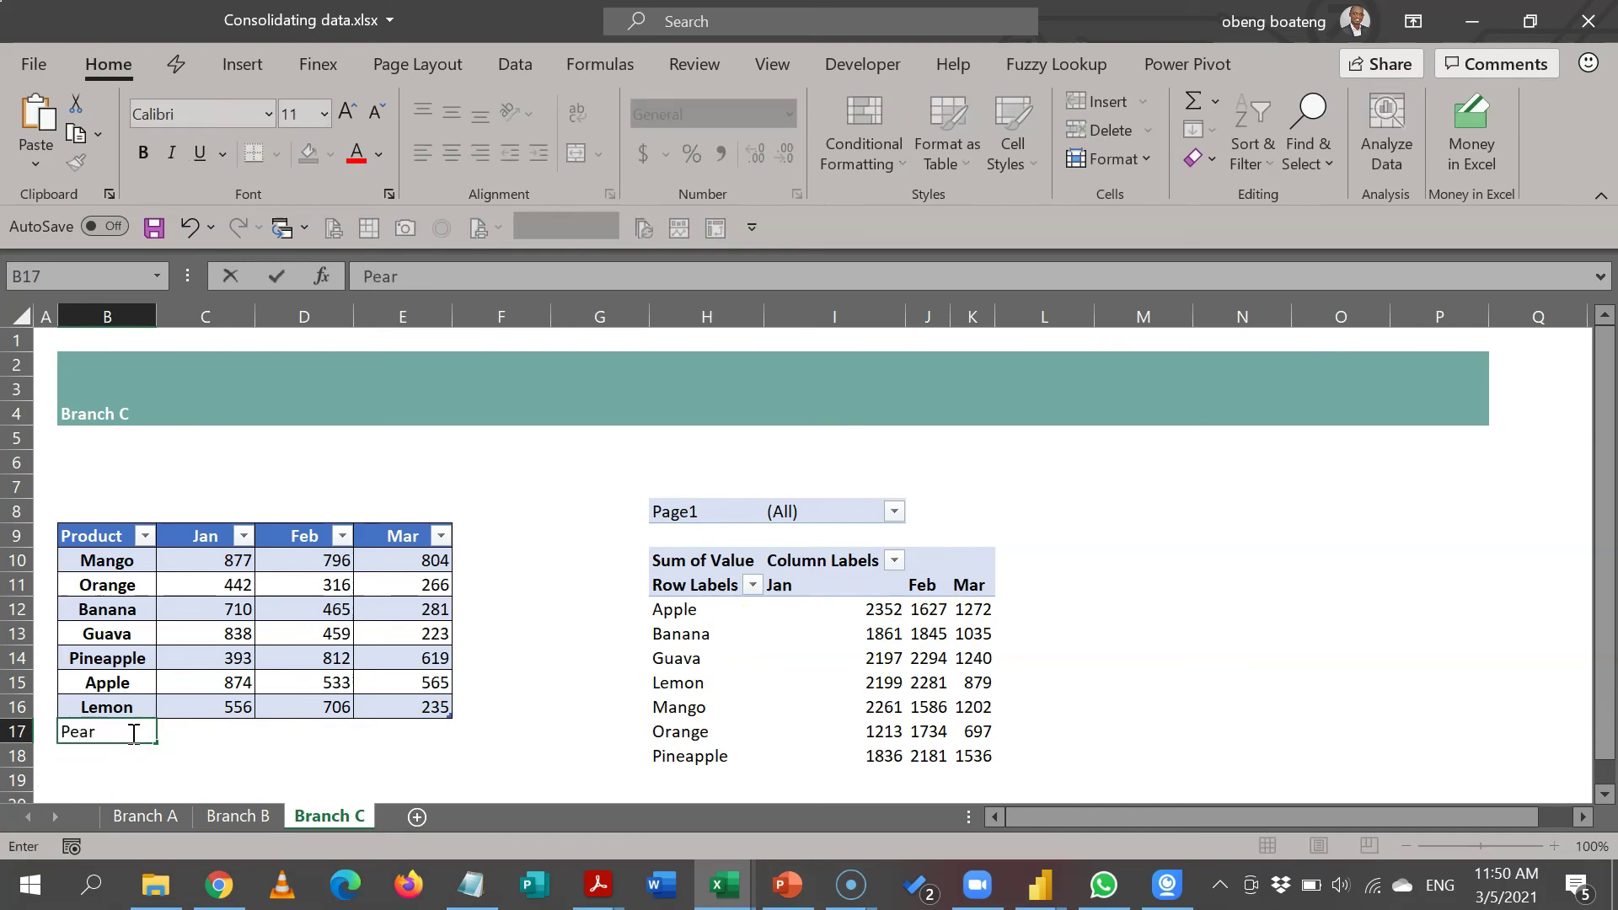
pyautogui.press('Tab')
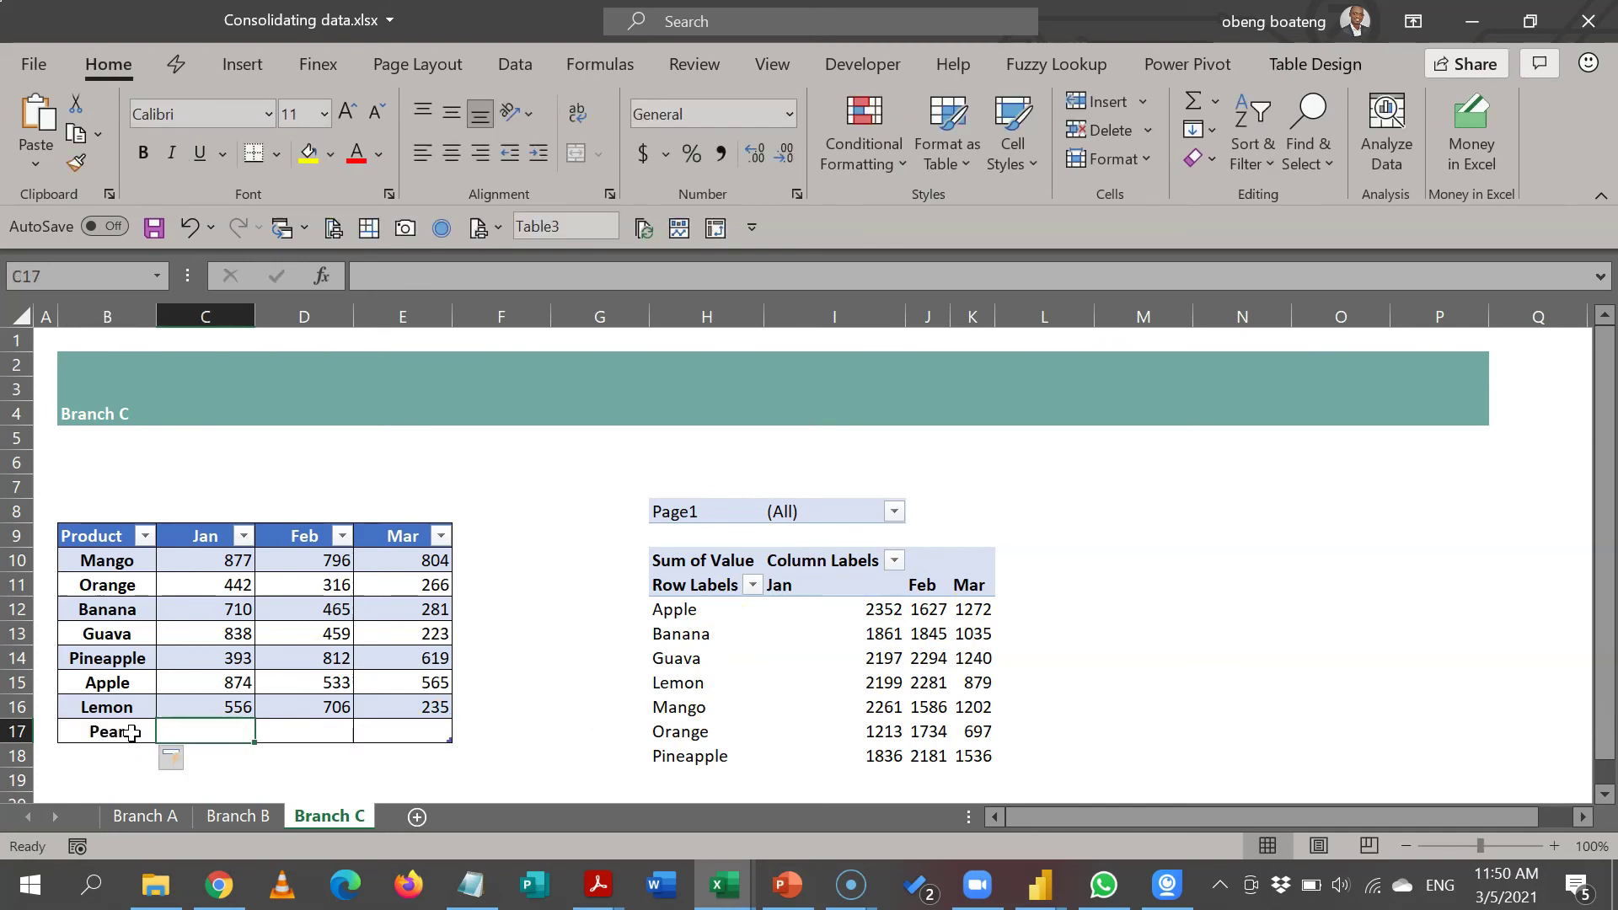
pyautogui.write('120')
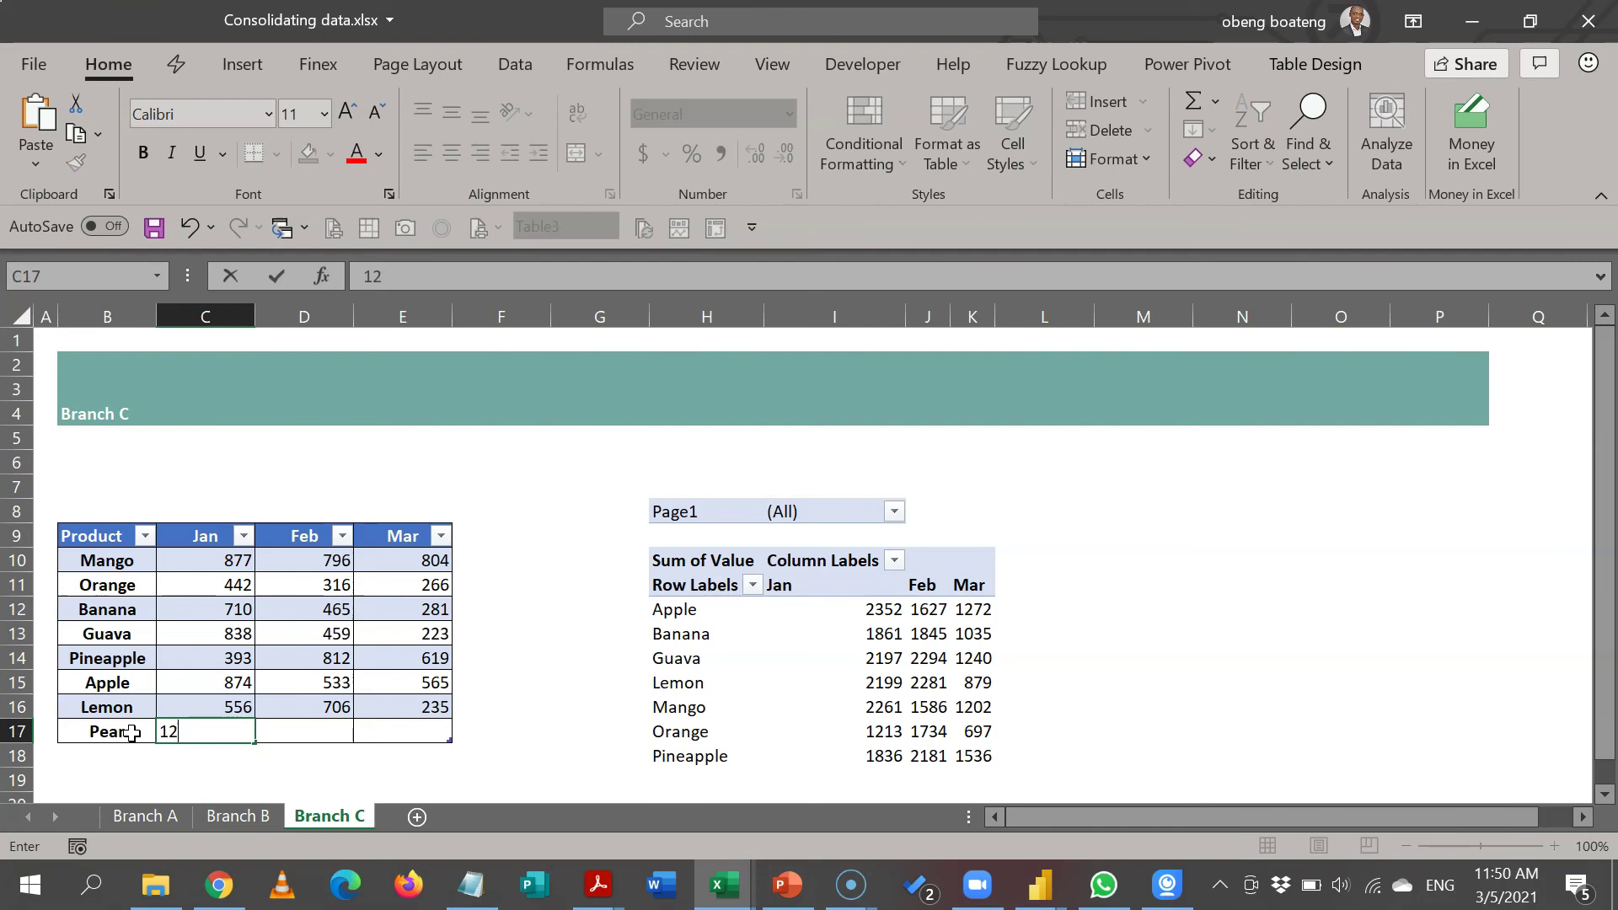
pyautogui.press('Tab')
pyautogui.write('11')
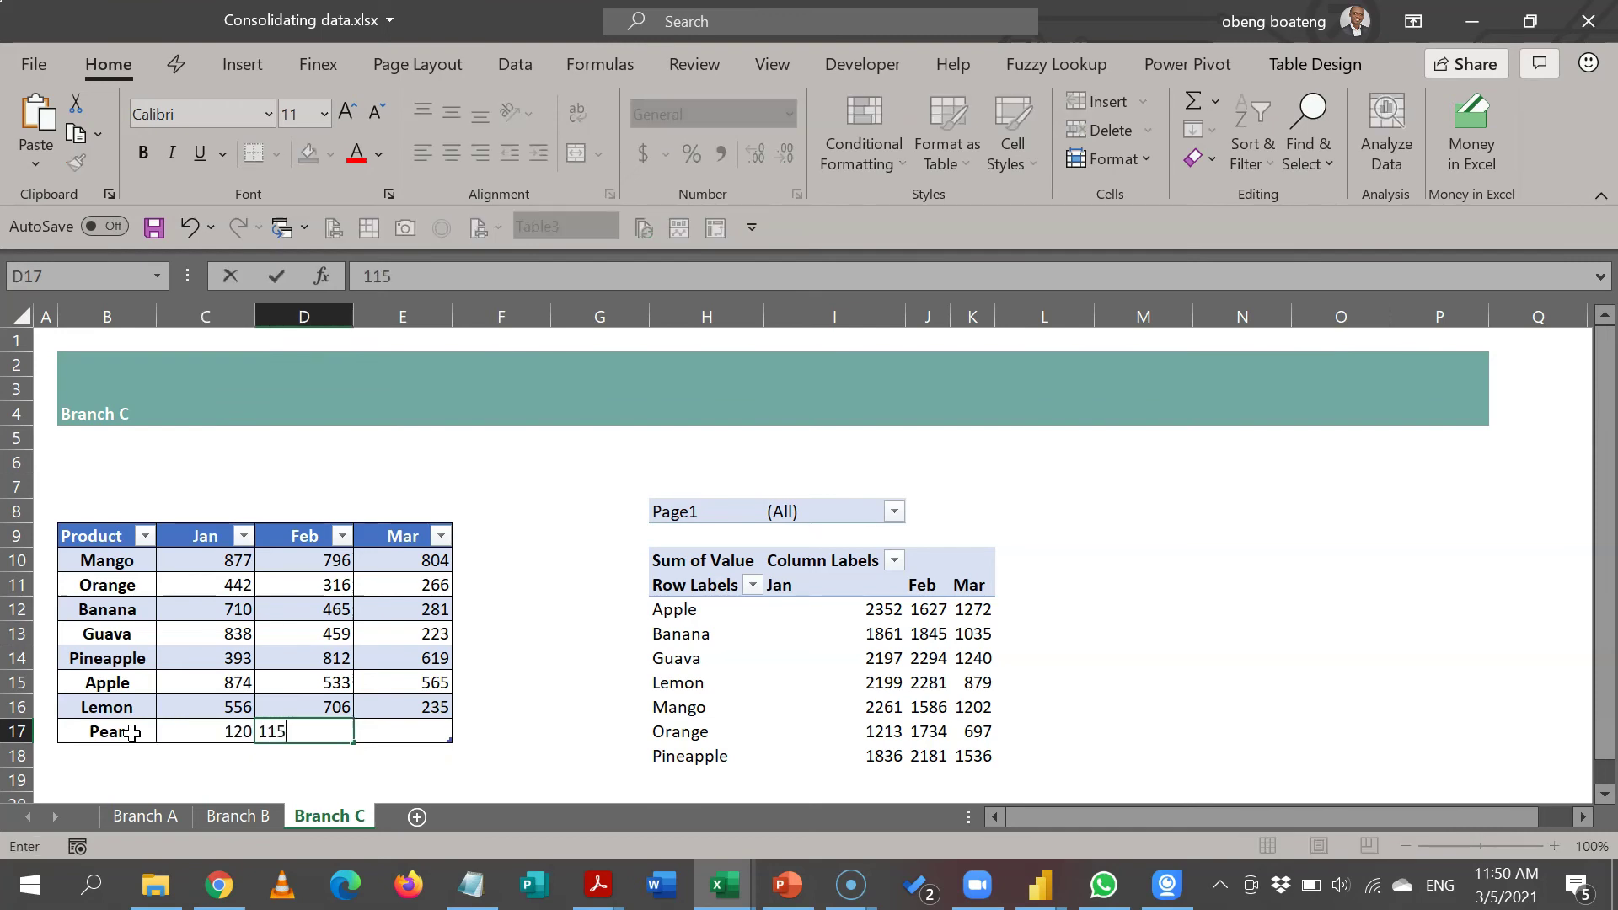
pyautogui.press('Tab')
pyautogui.write('1')
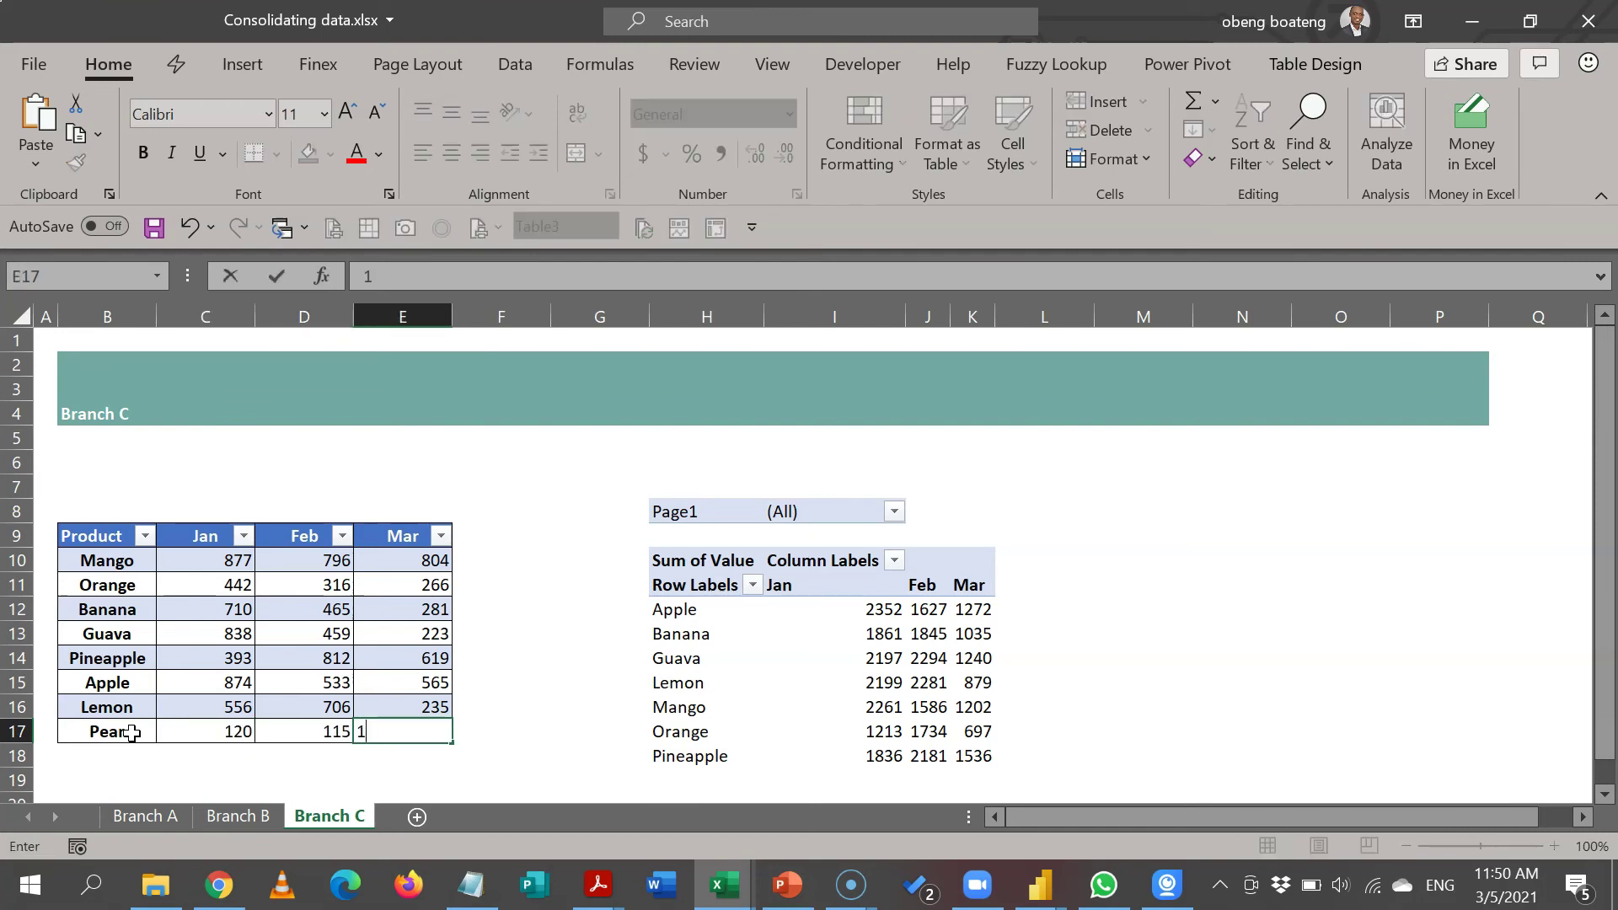
pyautogui.write('22')
pyautogui.press('Return')
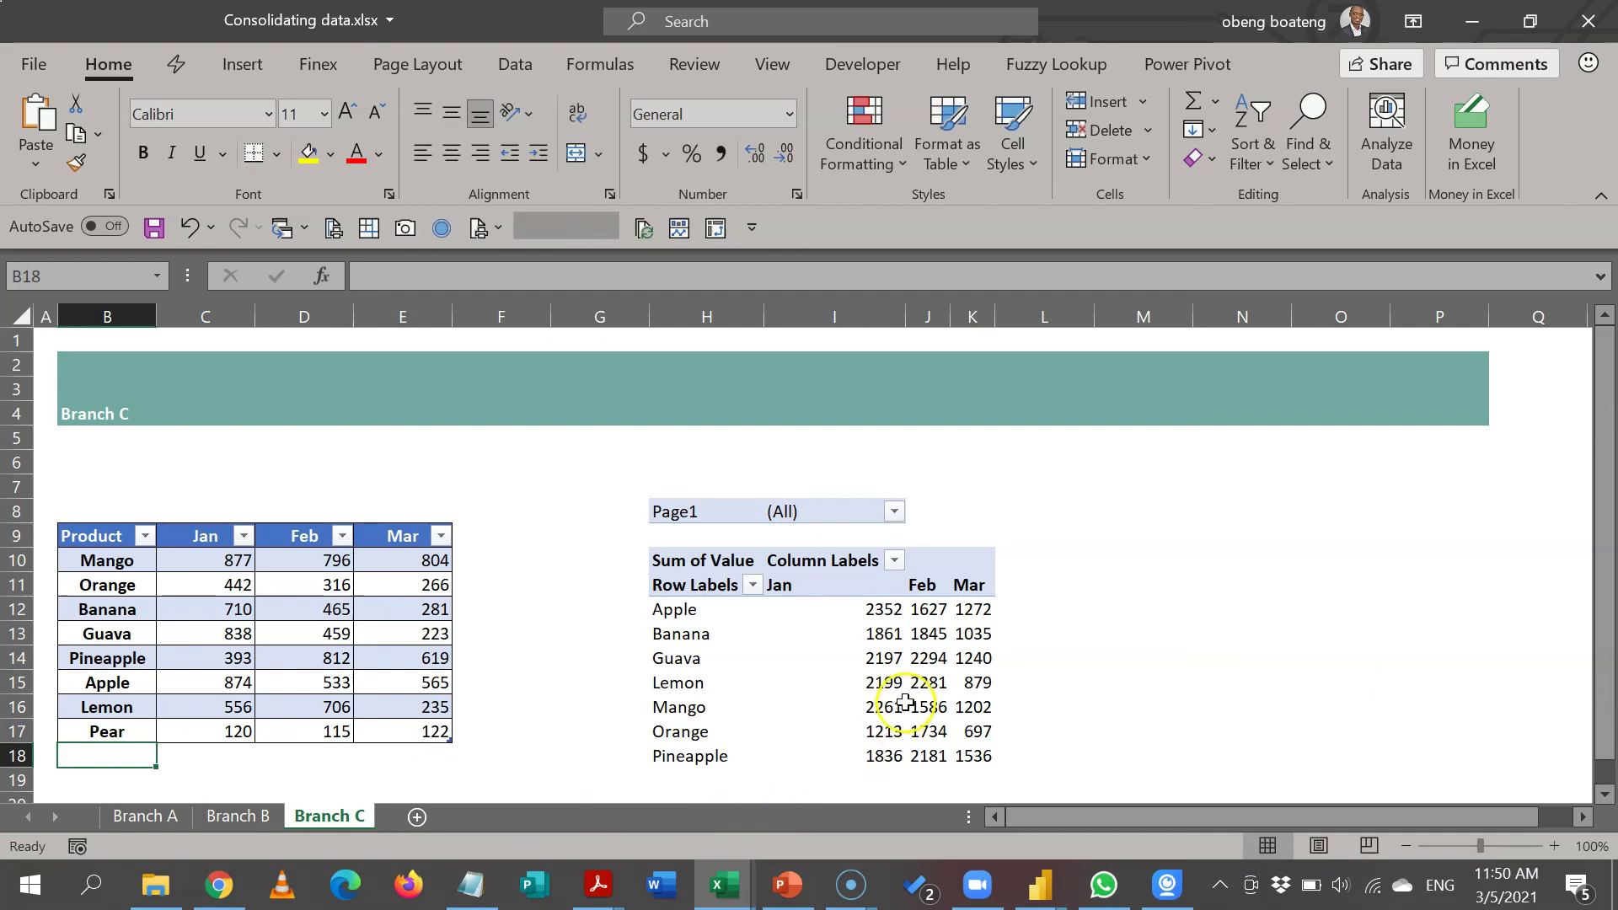
# Refresh all data so the PivotTable picks up the new Pear row from the Branch C table.
pyautogui.click(766, 708)
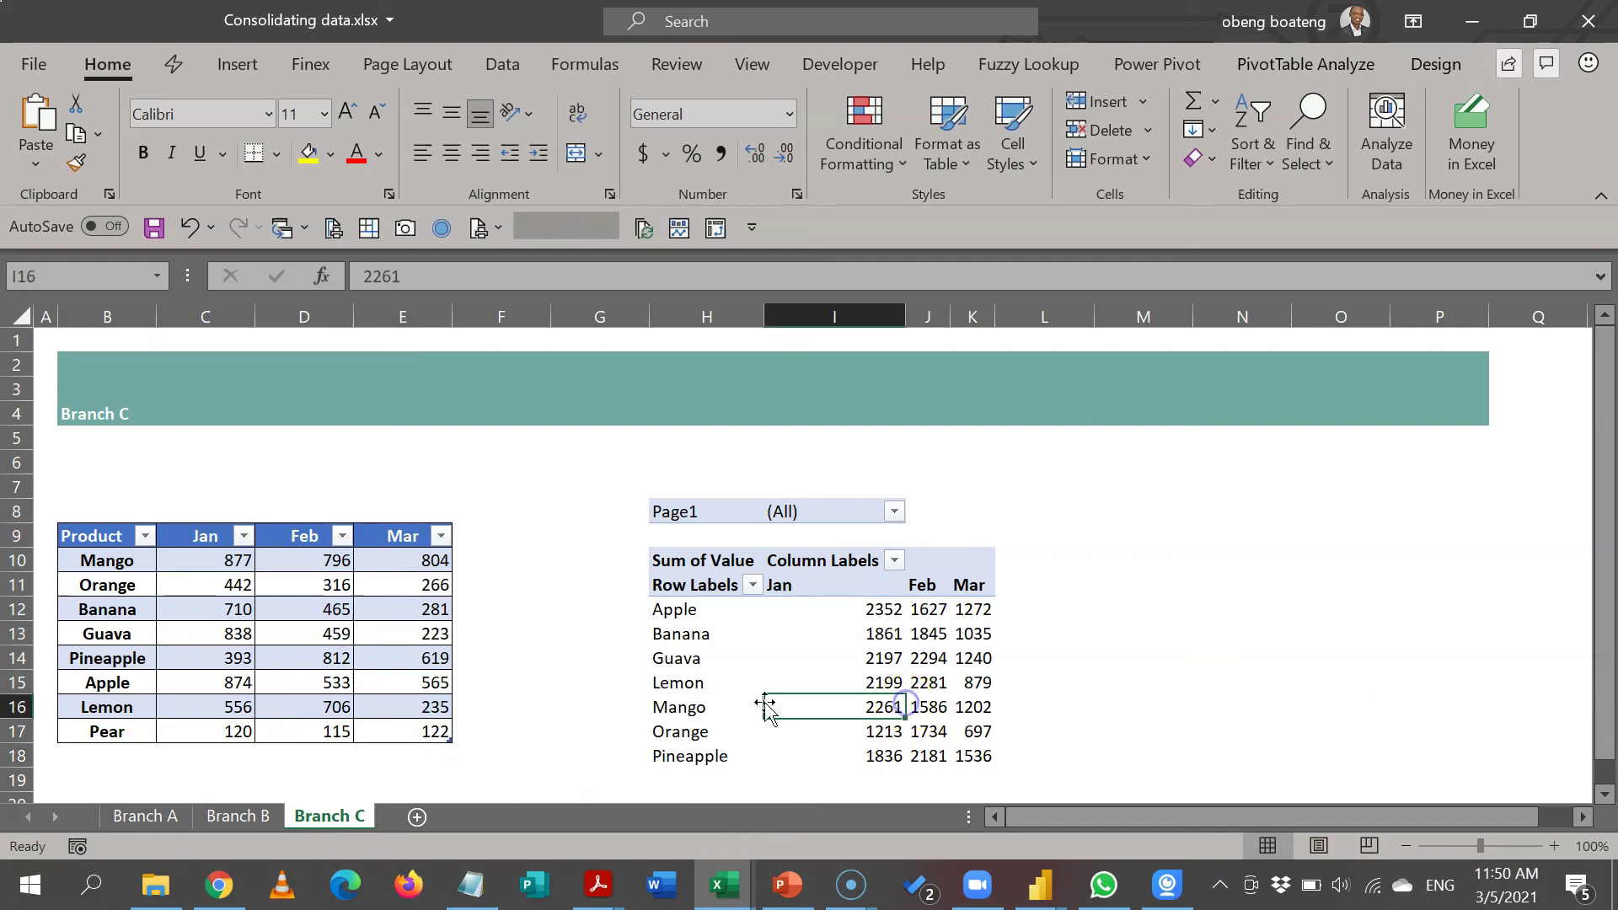
pyautogui.click(504, 68)
pyautogui.click(171, 118)
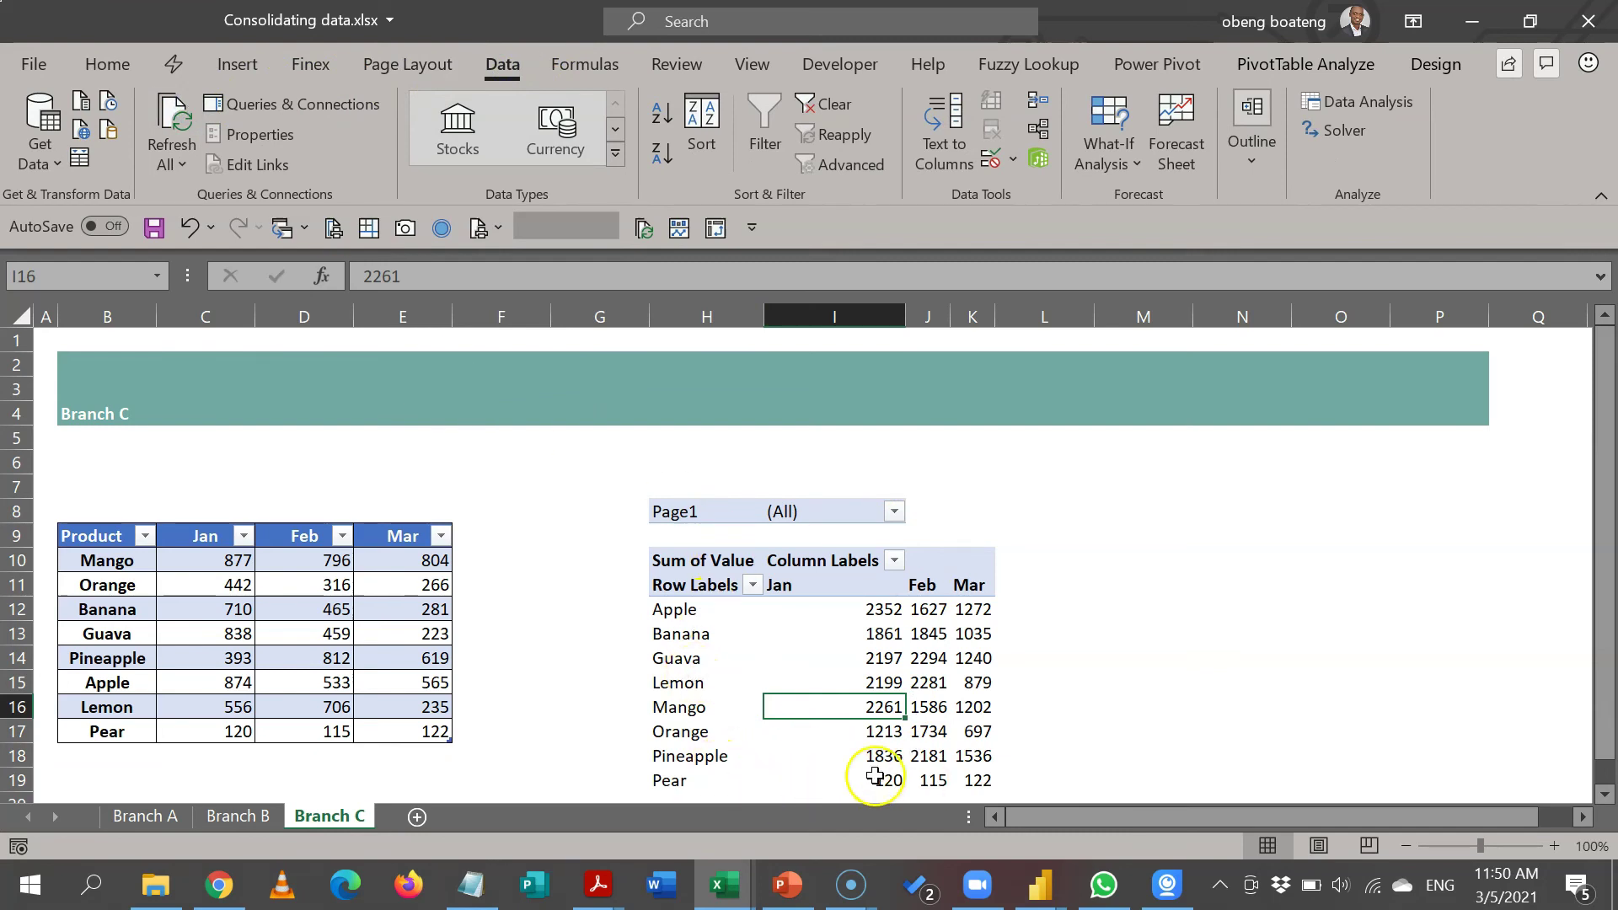
# Add an Apr column directly after Mar in the Branch A table.
pyautogui.click(164, 812)
pyautogui.click(470, 537)
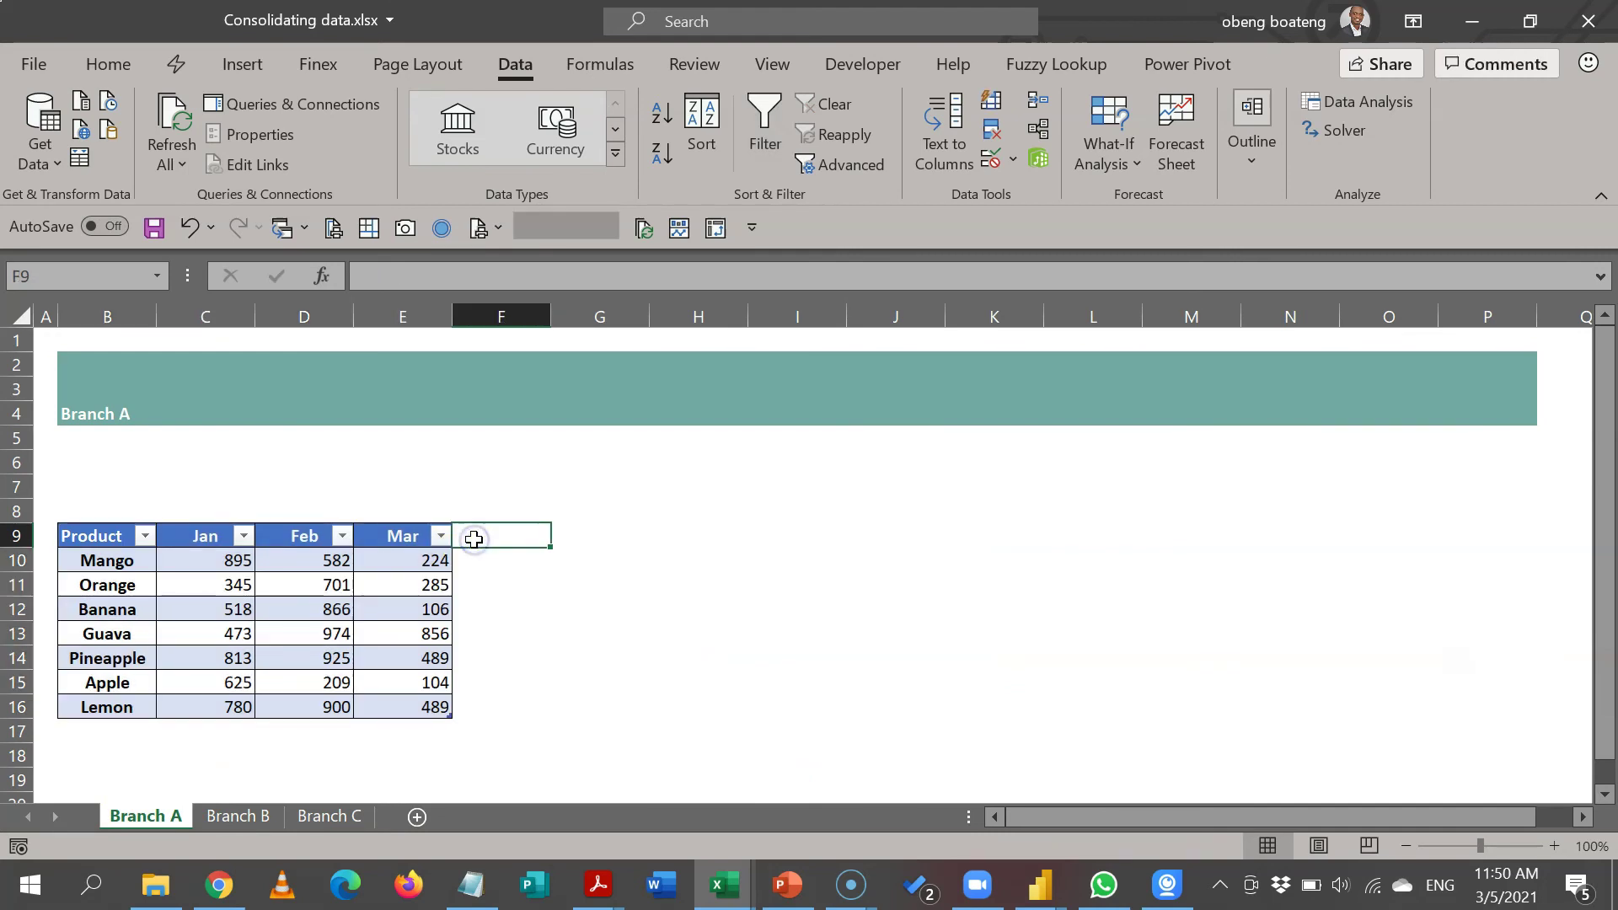
pyautogui.write('Apr')
pyautogui.press('Return')
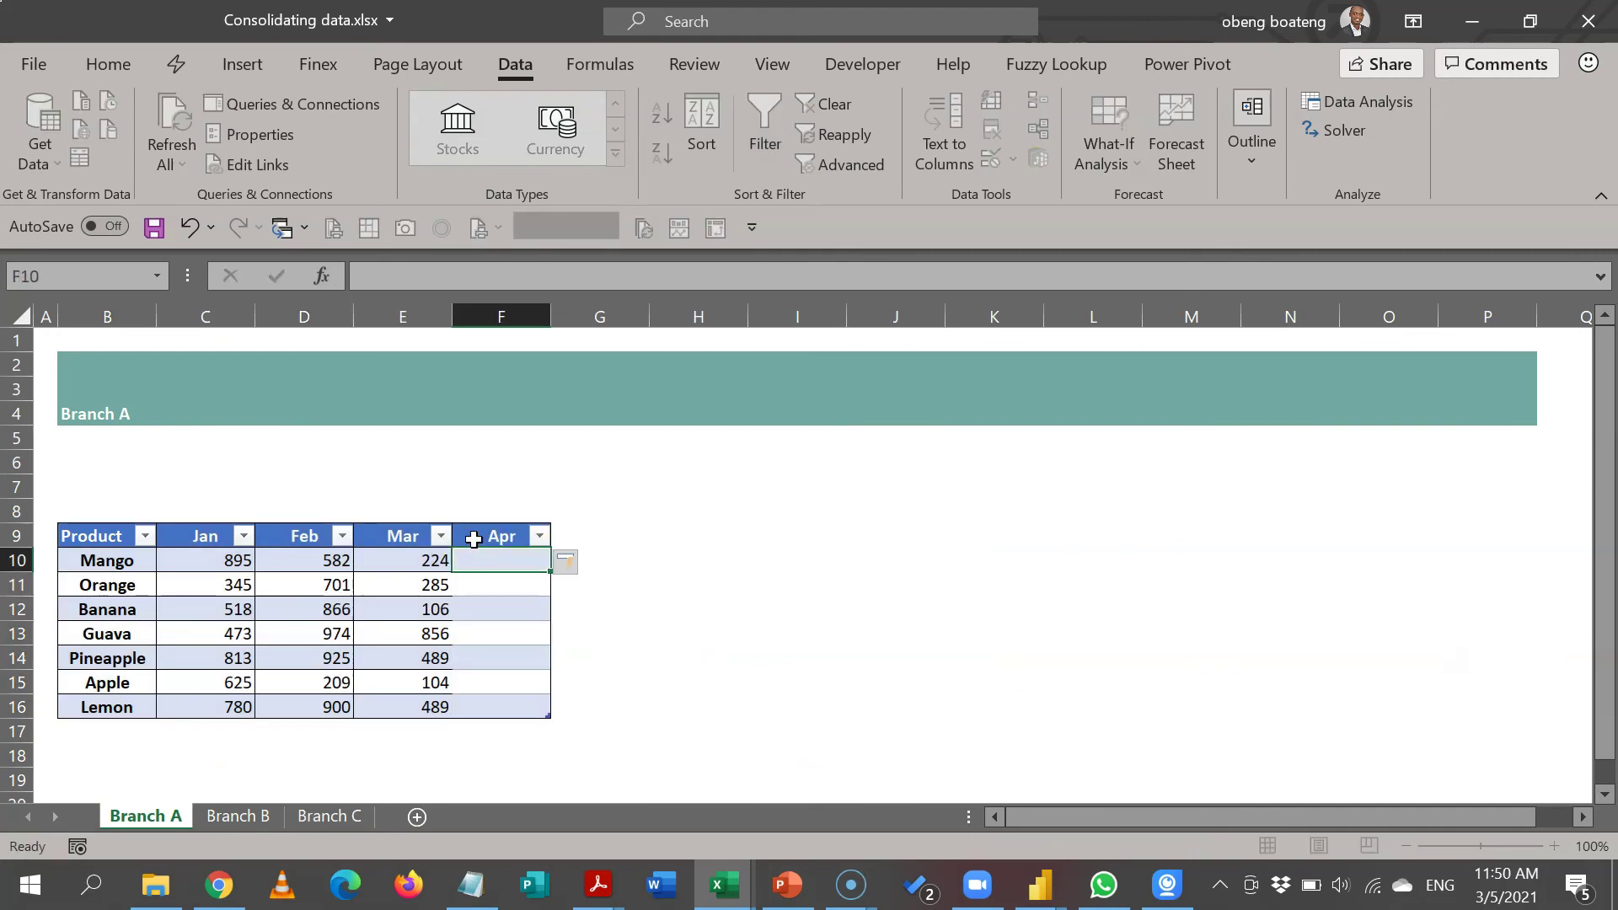
# Fill the Branch A table's Apr column from Mango to Lemon with =RANDBETWEEN(100,900).
pyautogui.hotkey('shift', 'Down')
pyautogui.hotkey('shift', 'Down')
pyautogui.hotkey('shift', 'Down')
pyautogui.hotkey('shift', 'Down')
pyautogui.hotkey('shift', 'Down')
pyautogui.hotkey('shift', 'Down')
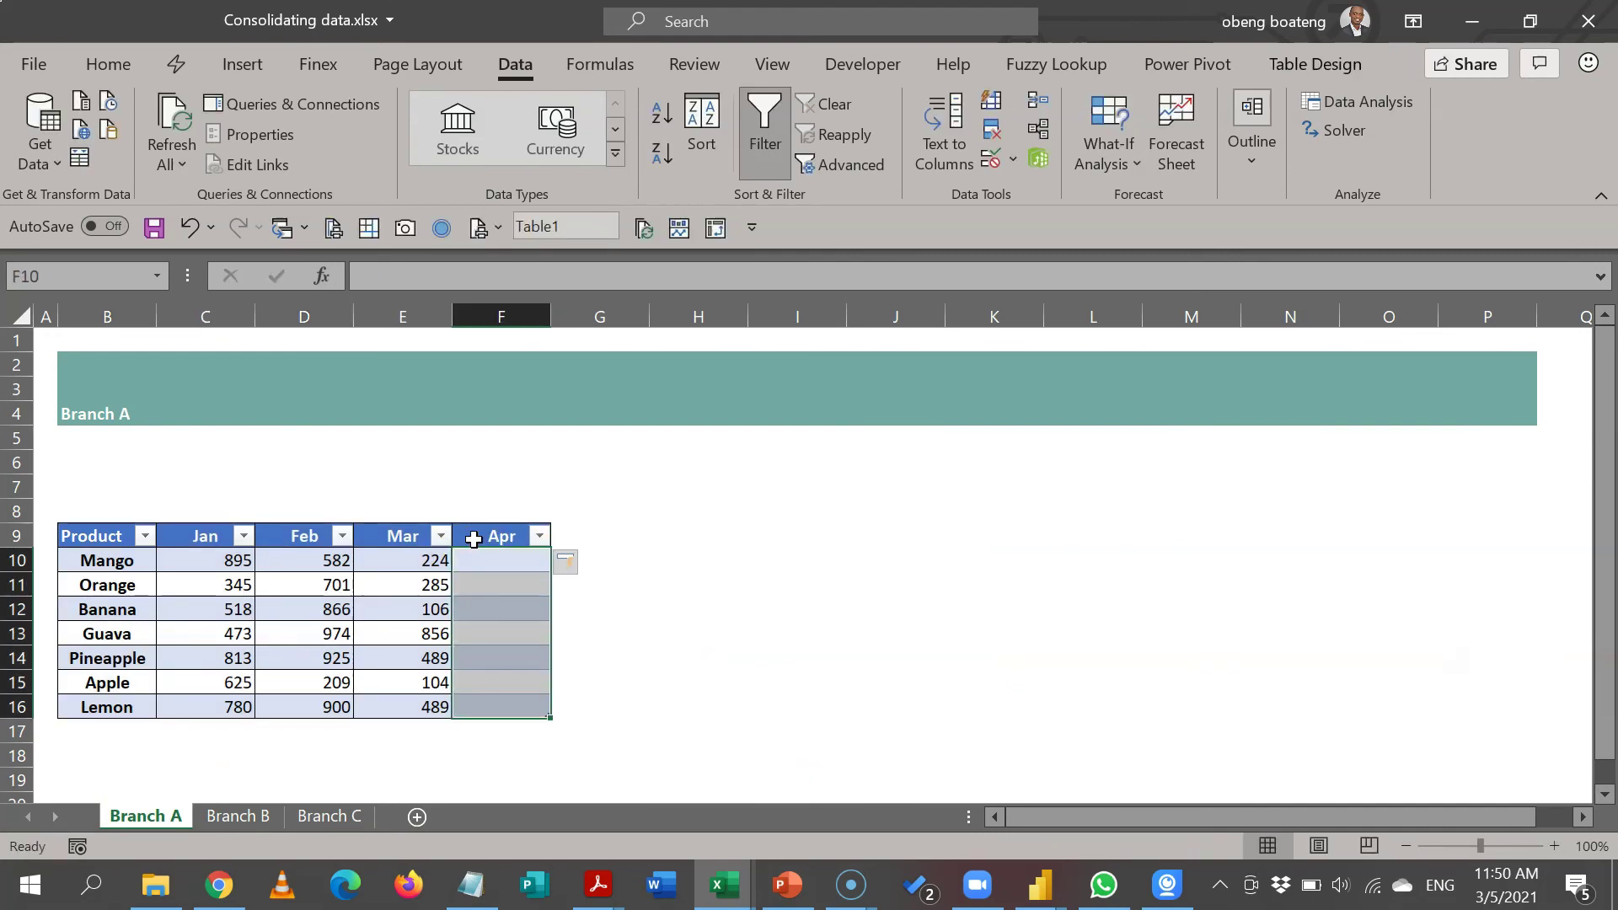
pyautogui.write('=ran')
pyautogui.press('Down')
pyautogui.press('Down')
pyautogui.press('Tab')
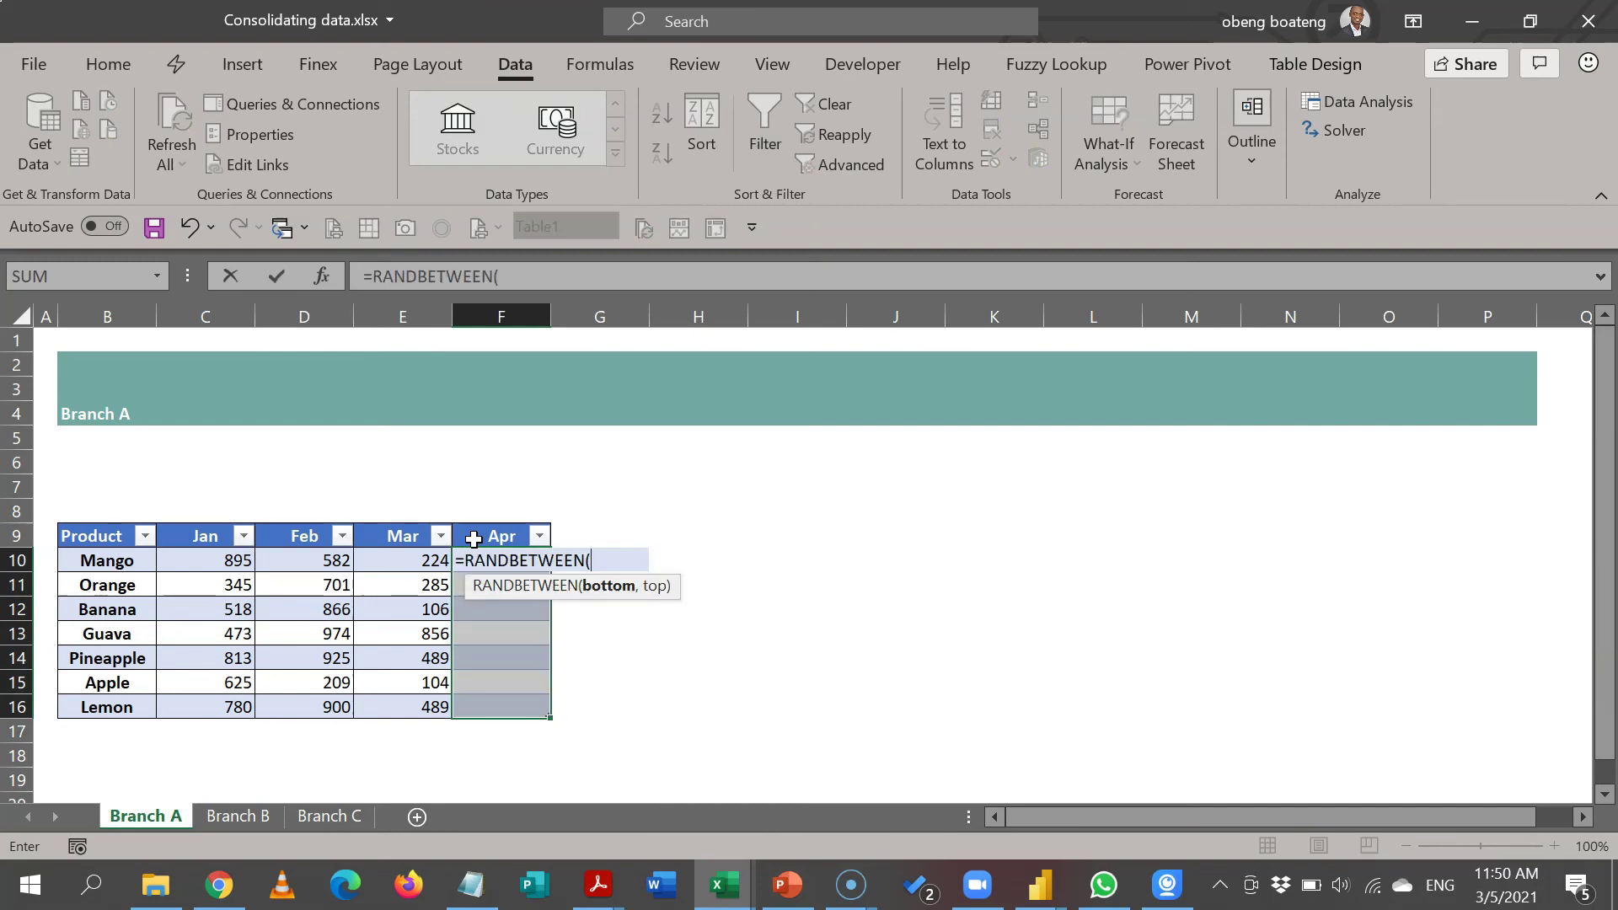
pyautogui.write('100,')
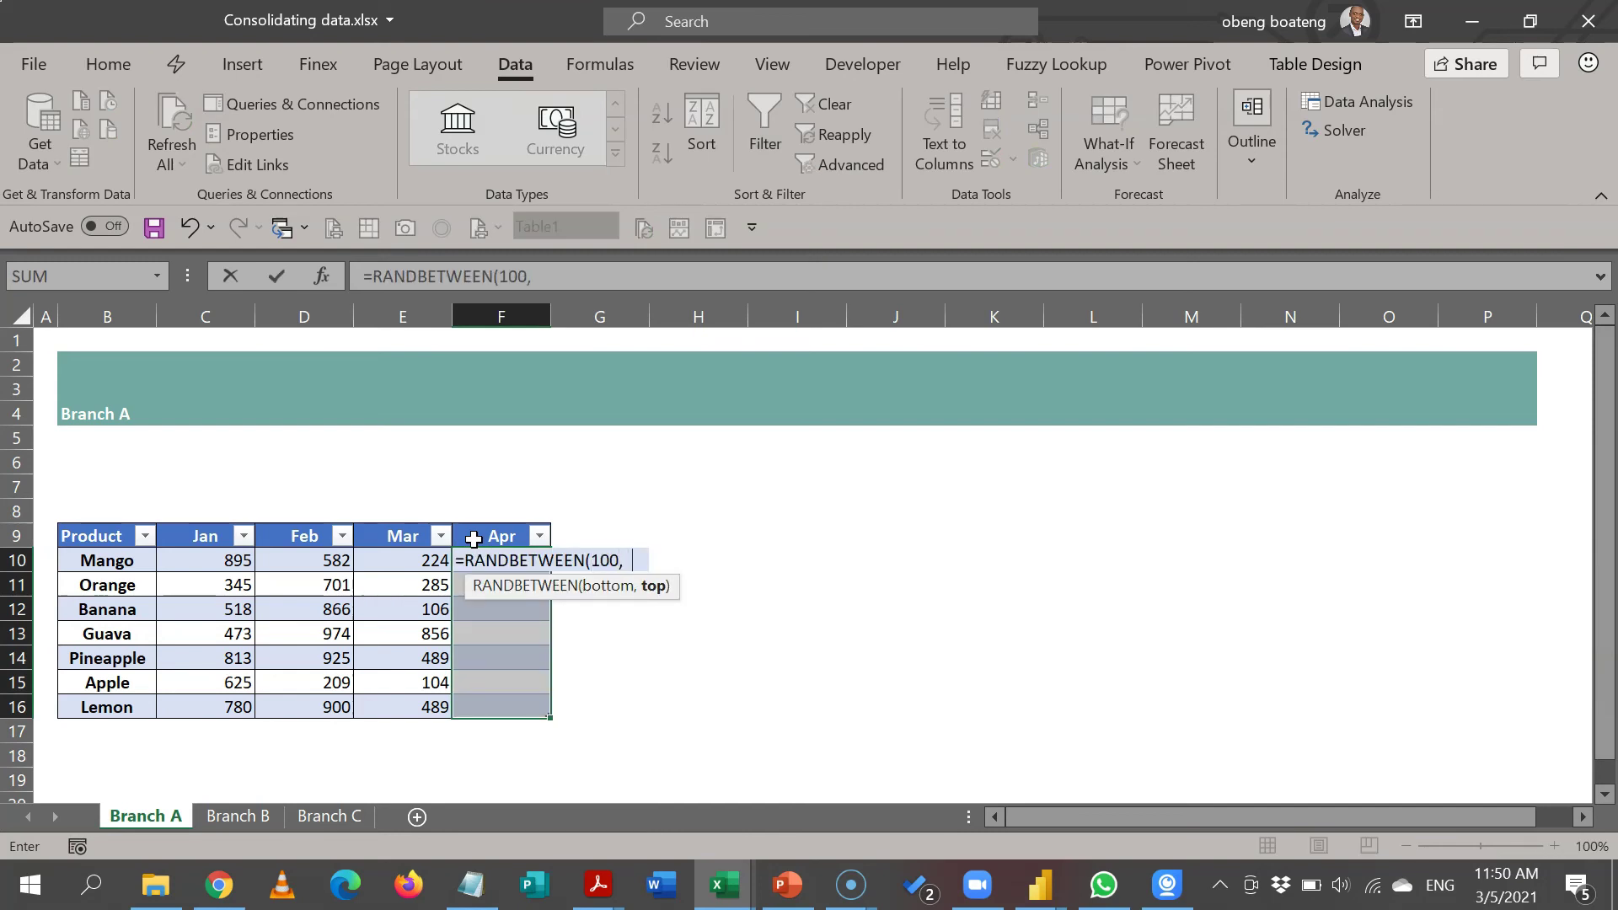
pyautogui.write('900)')
pyautogui.hotkey('ctrl', 'Return')
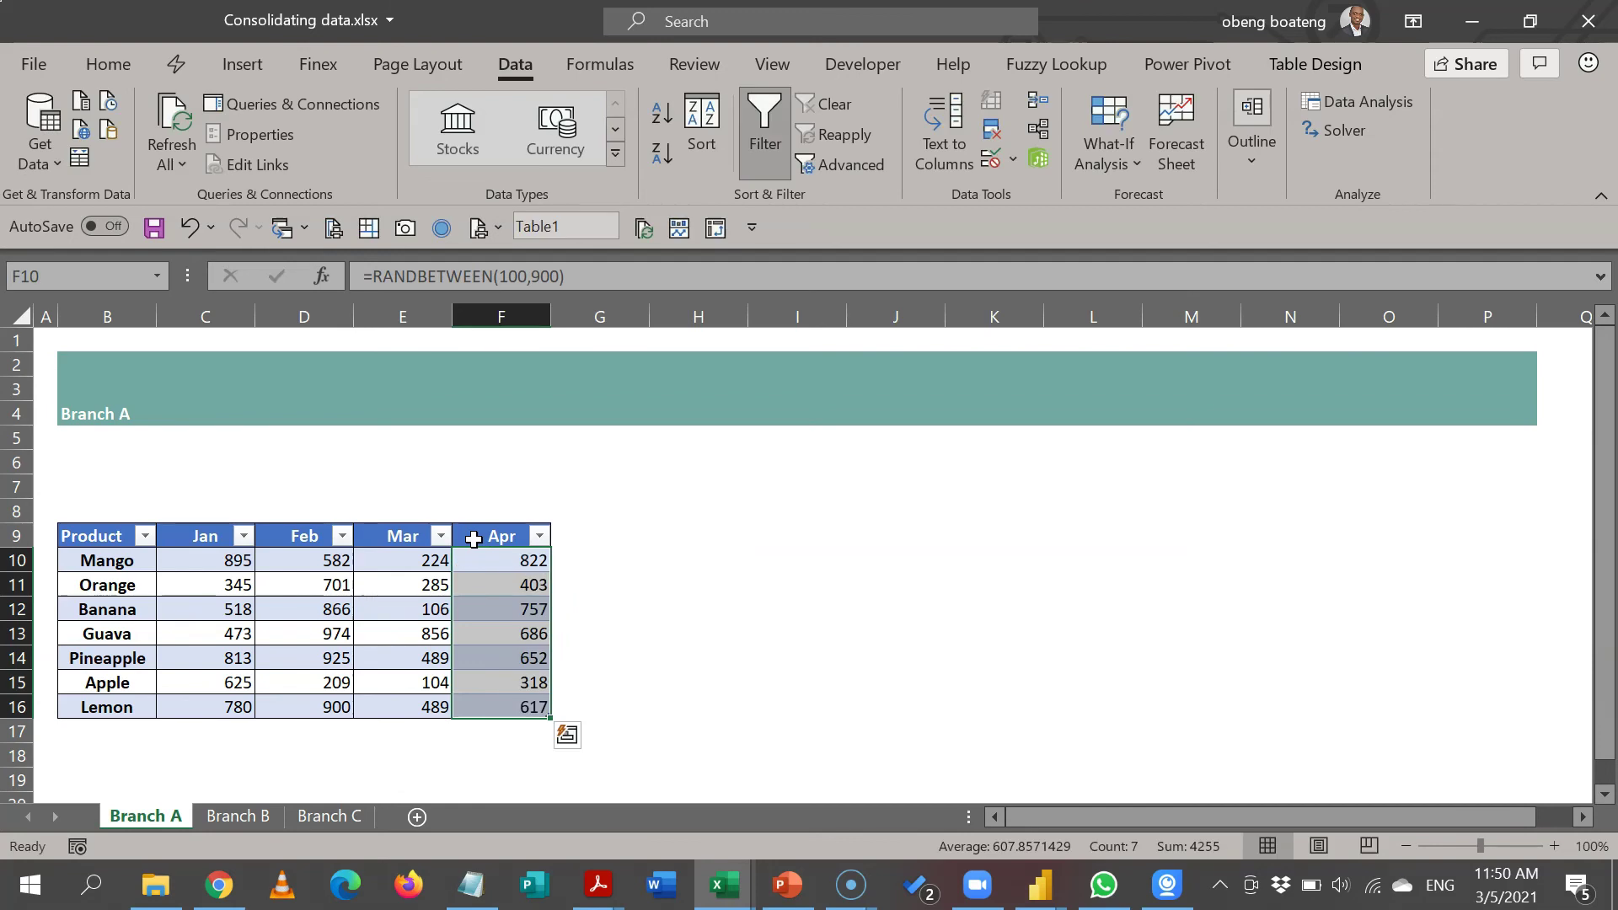
# Replace the Apr column's random-number formulas in the Branch A table with their static values.
pyautogui.hotkey('ctrl', 'c')
pyautogui.hotkey('ctrl', 'alt', 'v')
pyautogui.press('v')
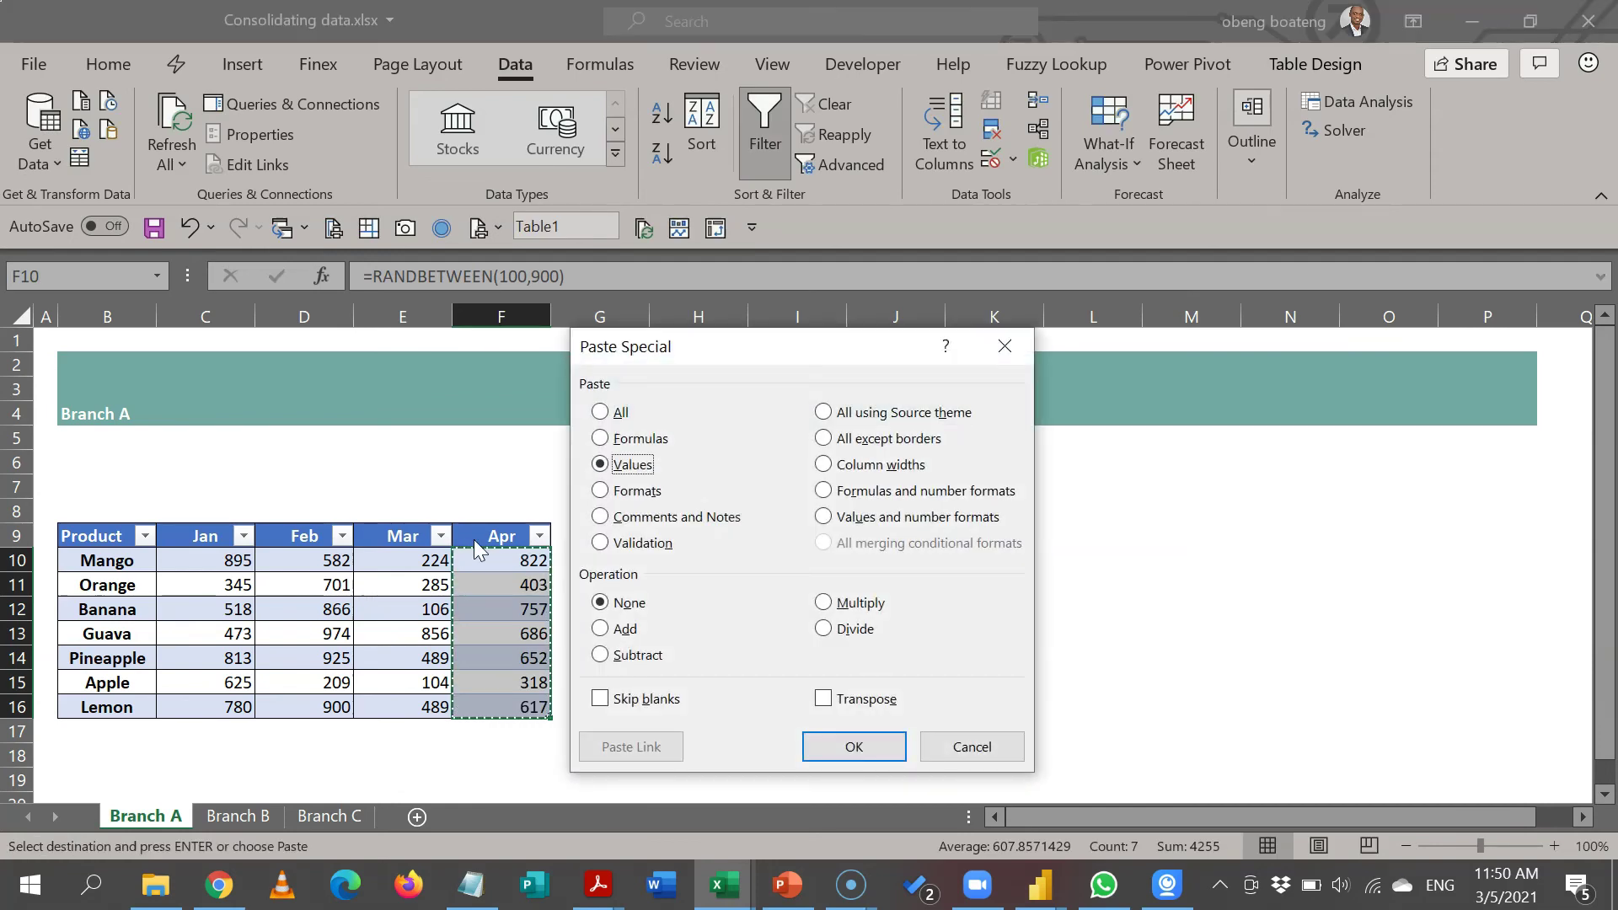
pyautogui.press('Return')
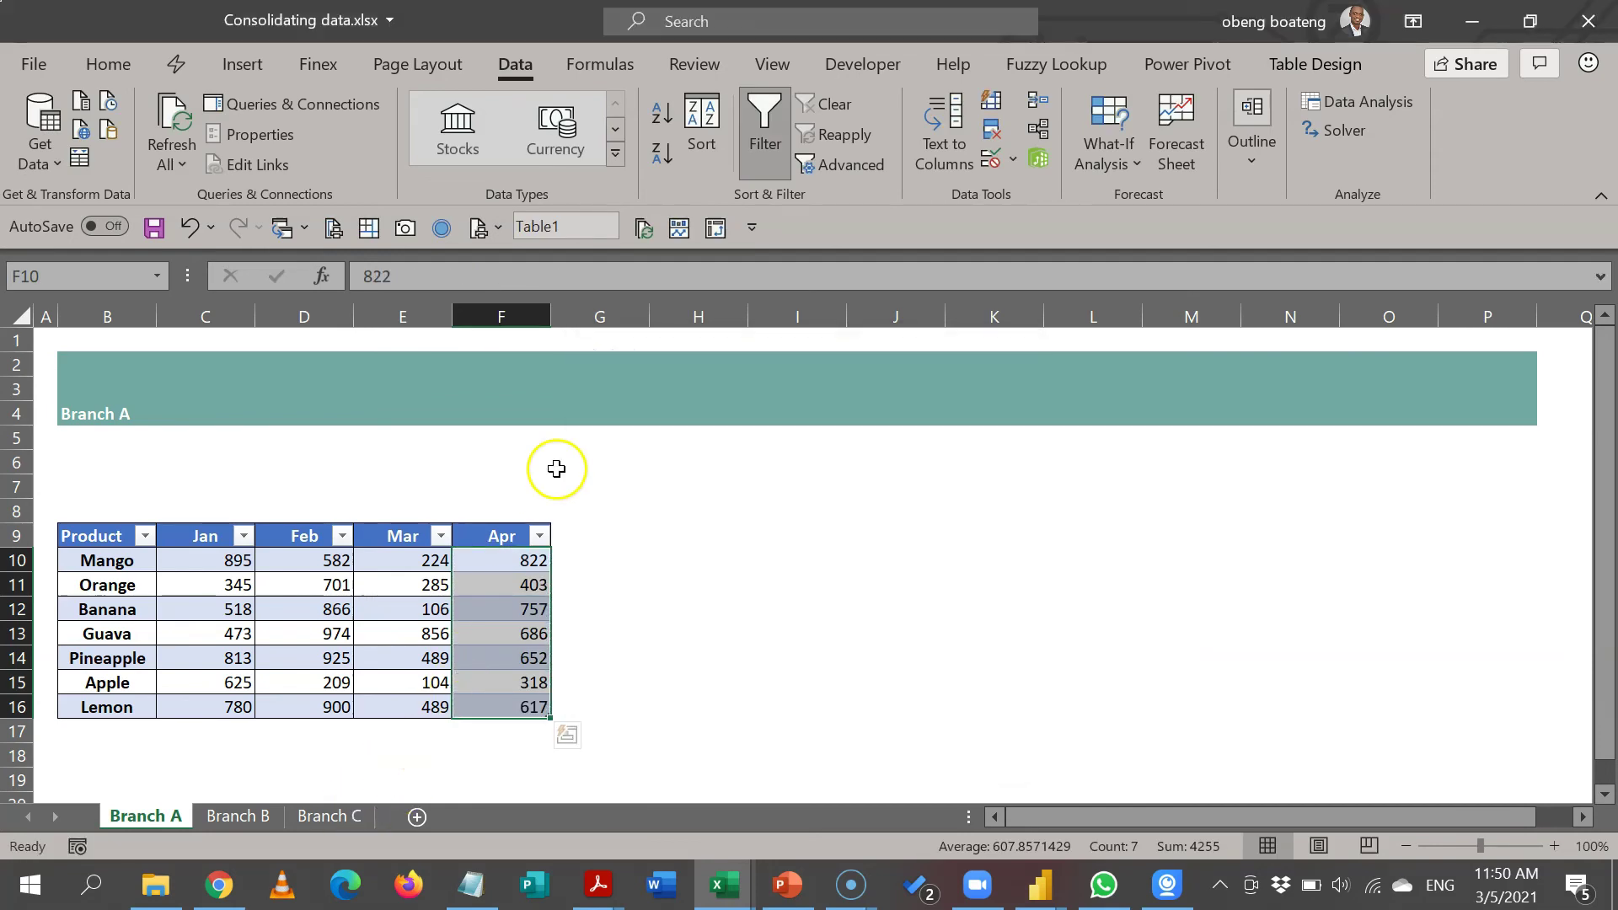
# Refresh all data so the PivotTable on the Branch C sheet includes the Apr column from Branch A.
pyautogui.click(341, 816)
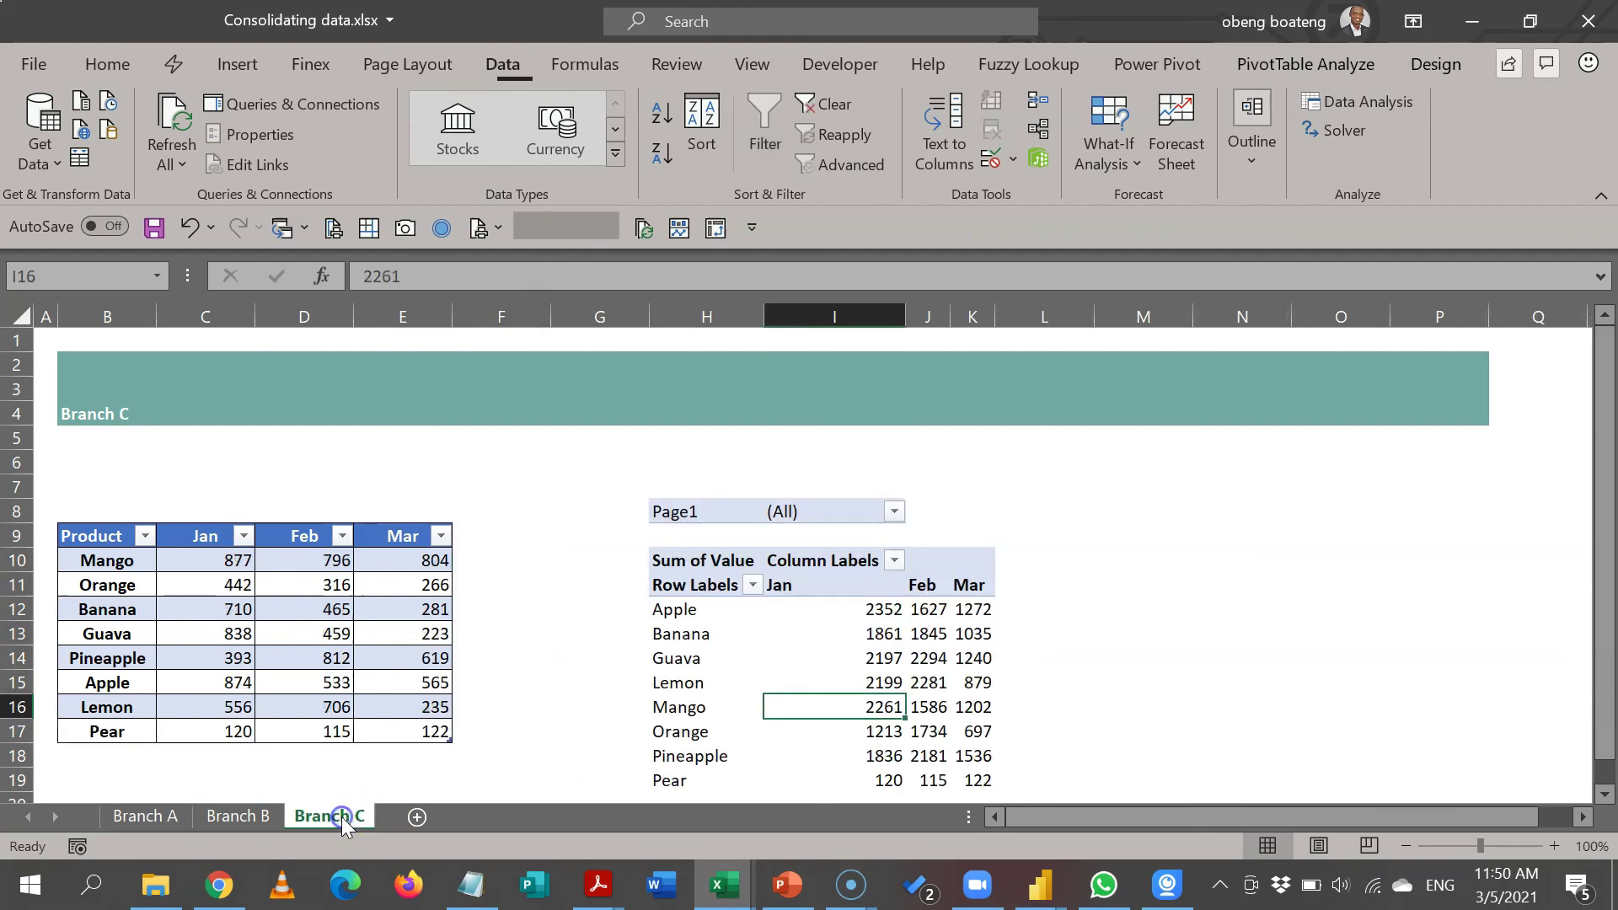
pyautogui.click(849, 634)
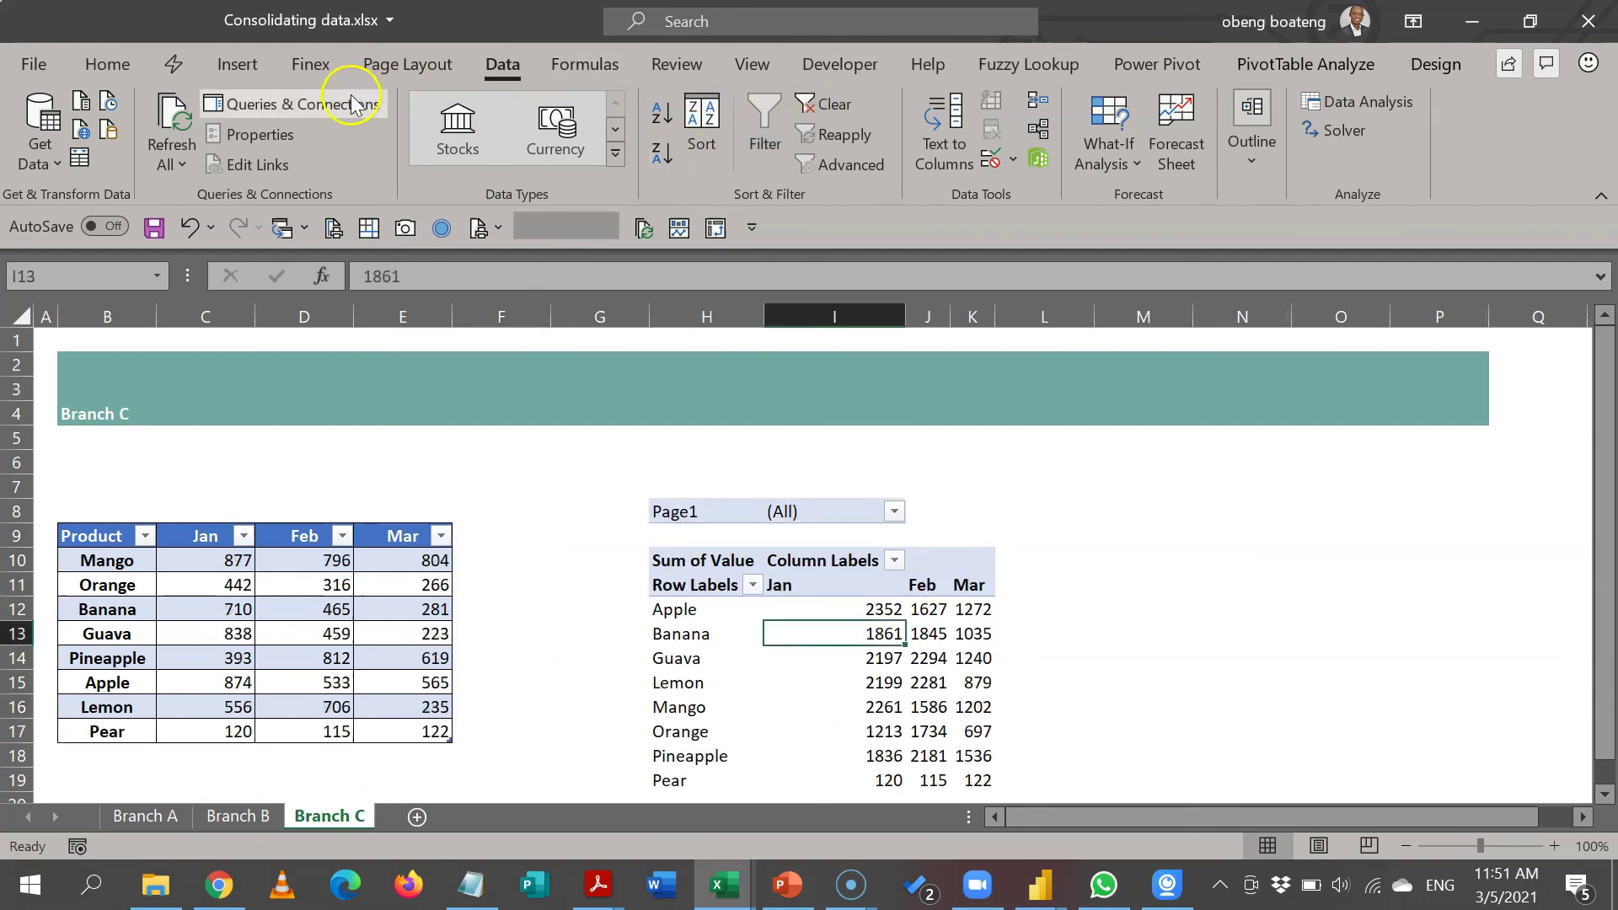
pyautogui.click(171, 108)
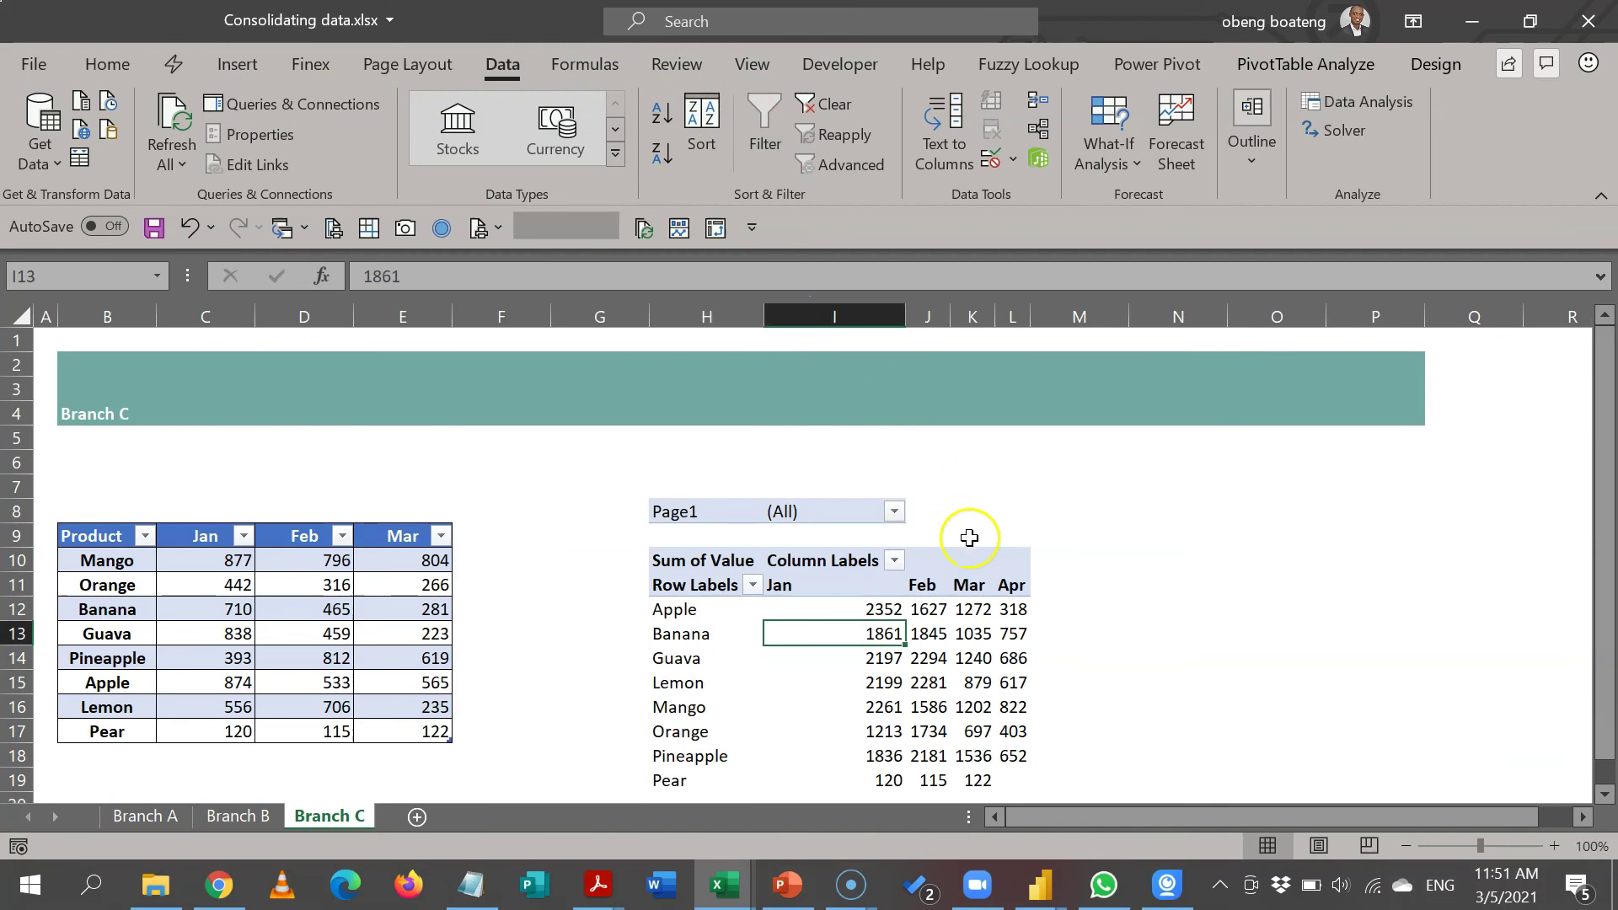
# Widen column L, which holds the PivotTable's Apr values, slightly.
pyautogui.moveTo(1032, 317); pyautogui.dragTo(1063, 317)
pyautogui.click(1000, 602)
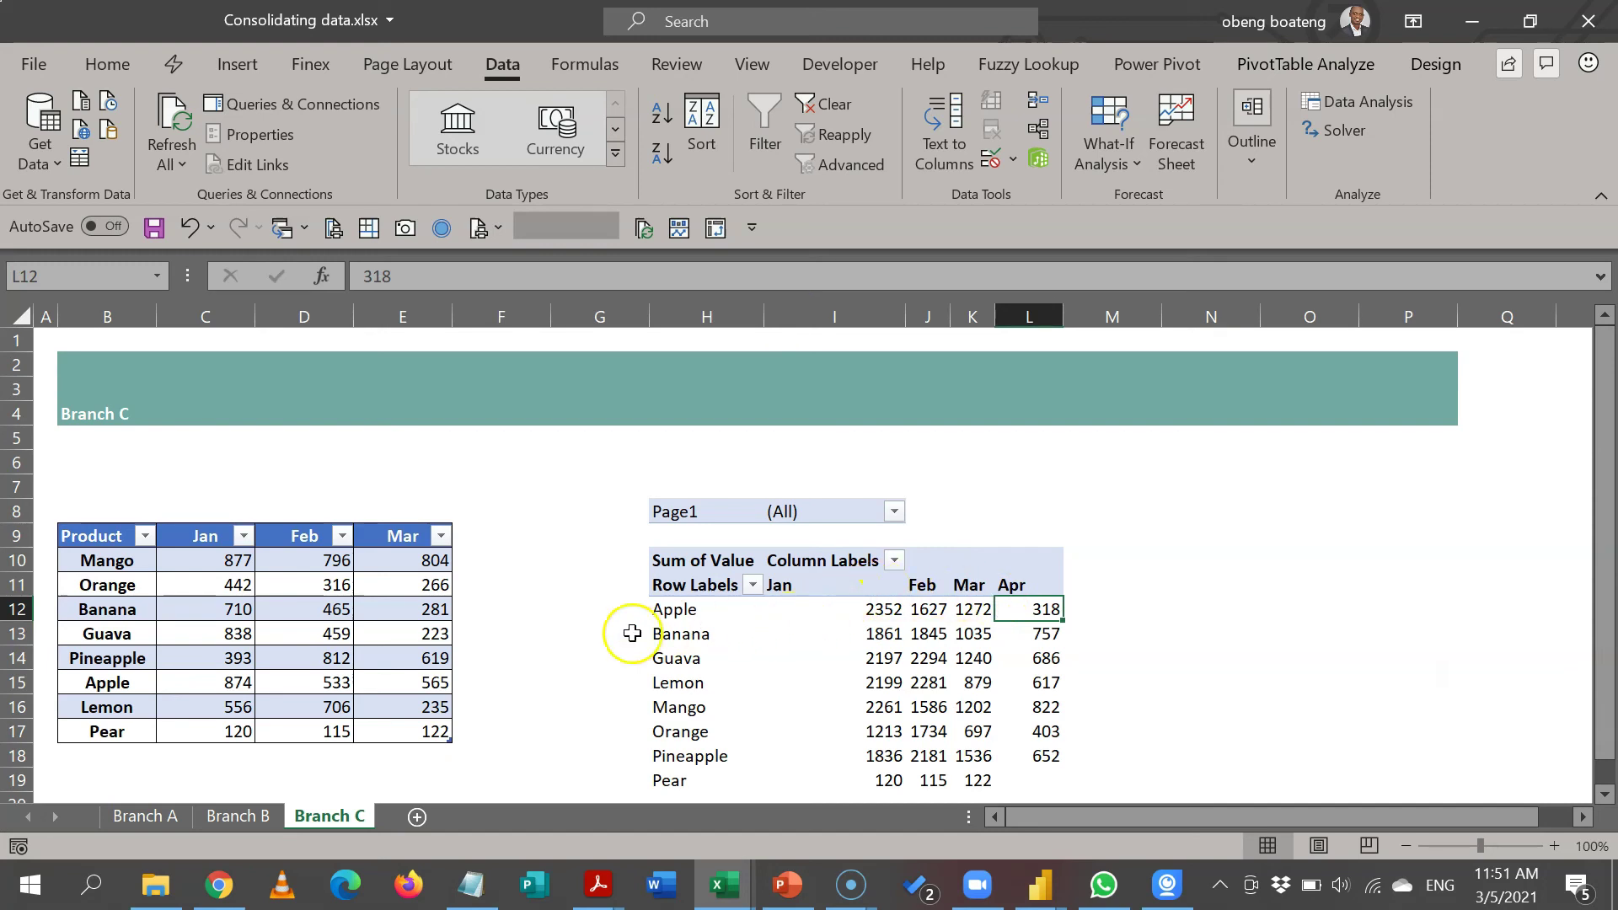
pyautogui.click(735, 707)
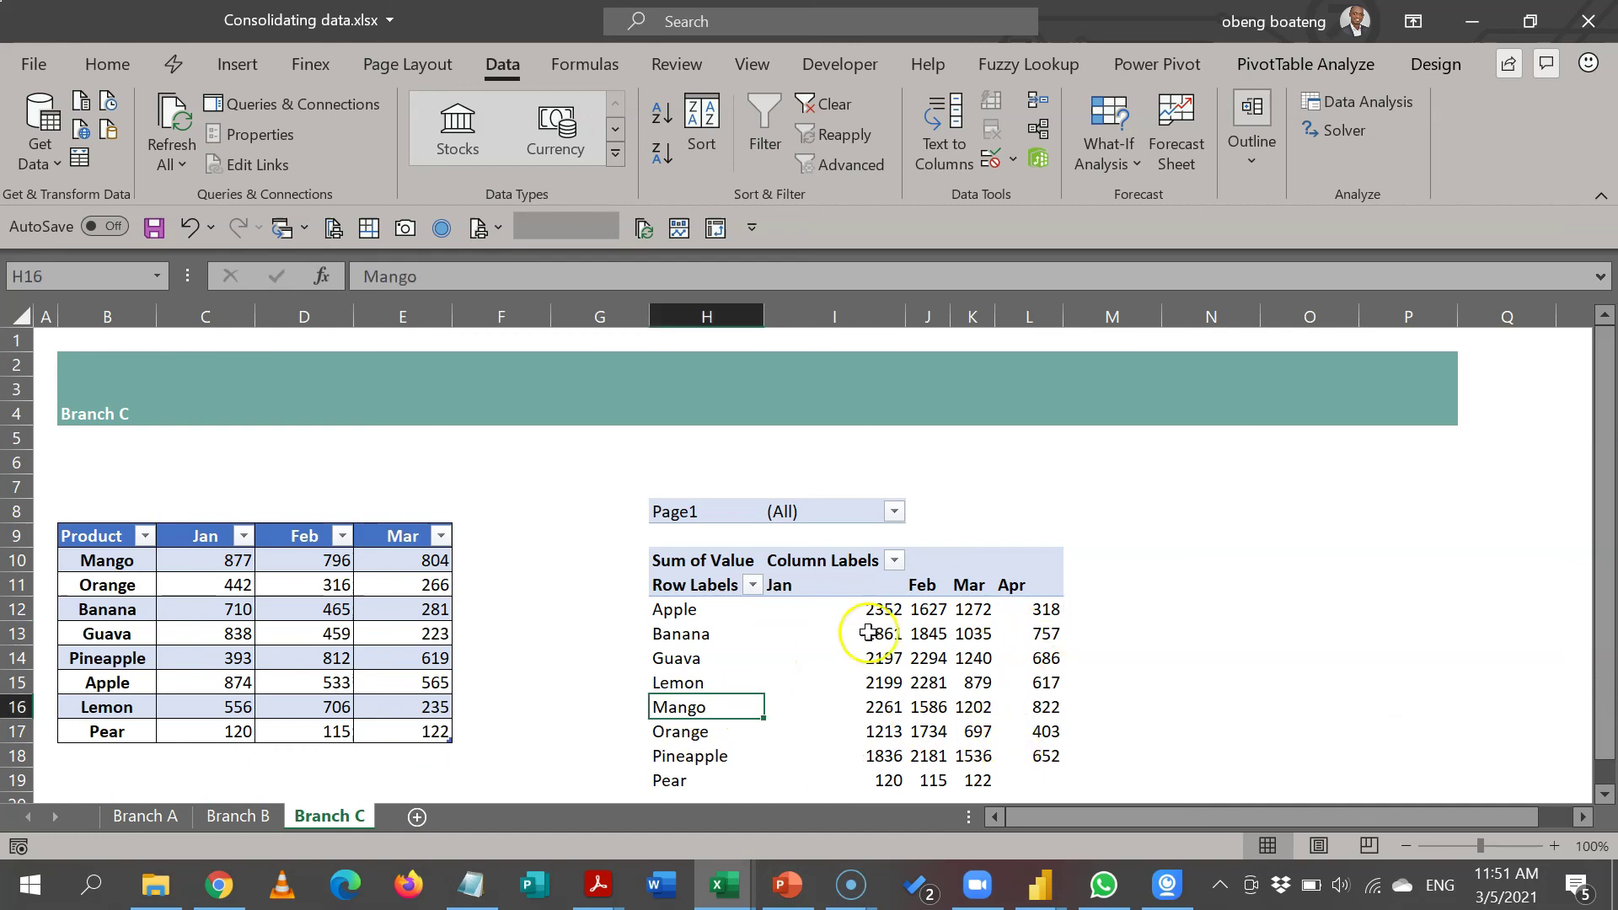